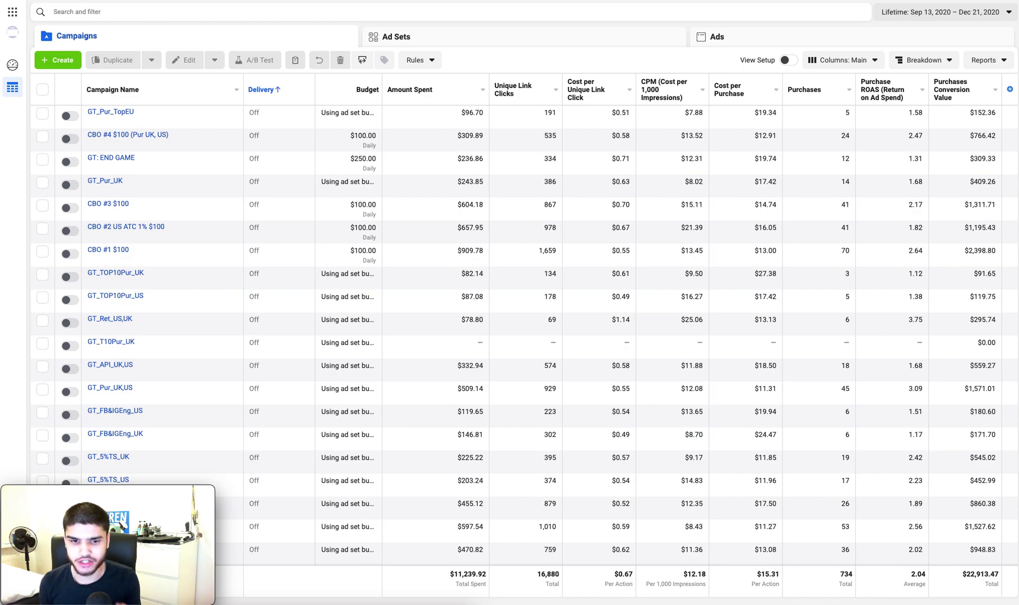
Step: Open the Calculator app and enter 25268,89
key(super+space)
text(cacl)
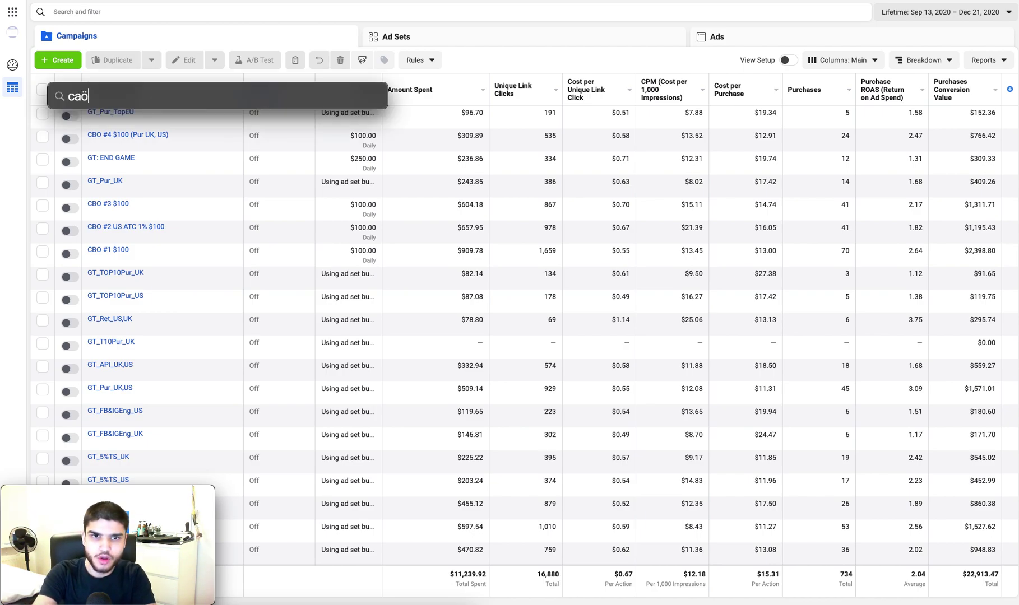
key(BackSpace)
key(BackSpace)
text(l)
key(Return)
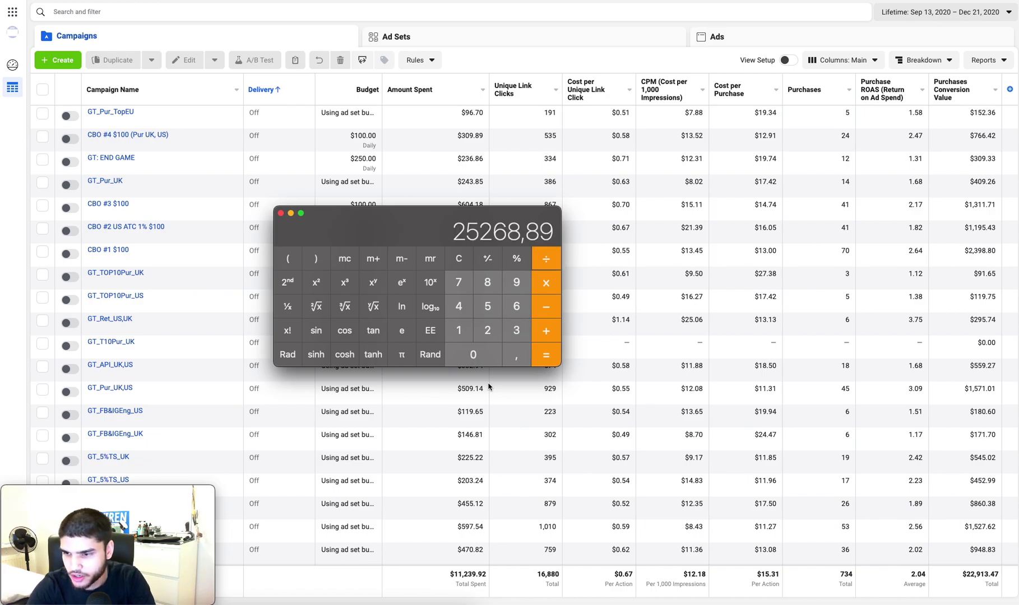
Step: Divide the entered figure by the total purchases conversion value, 22913,47
text(22,)
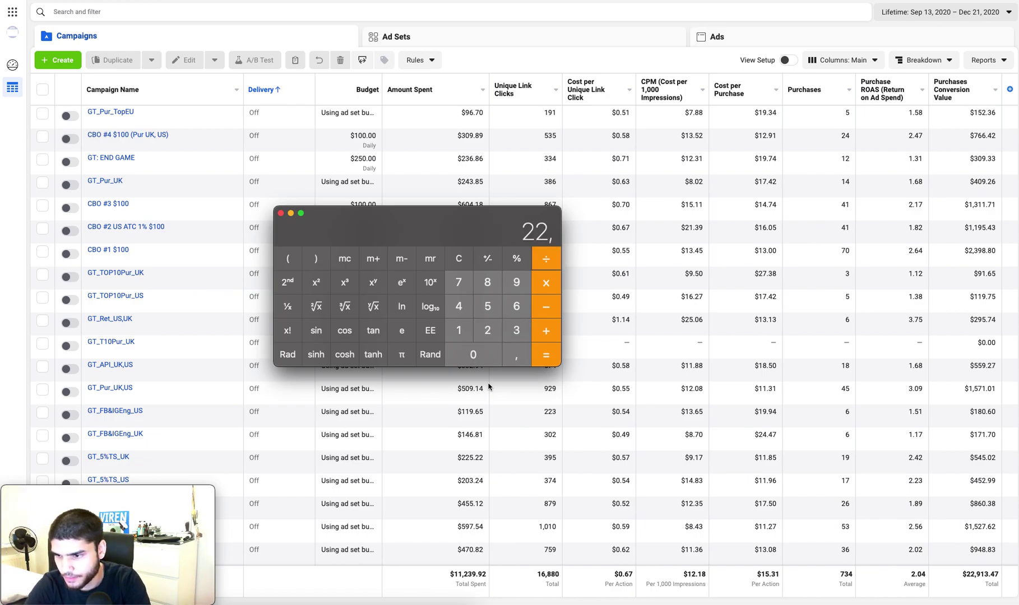
key(BackSpace)
text(9)
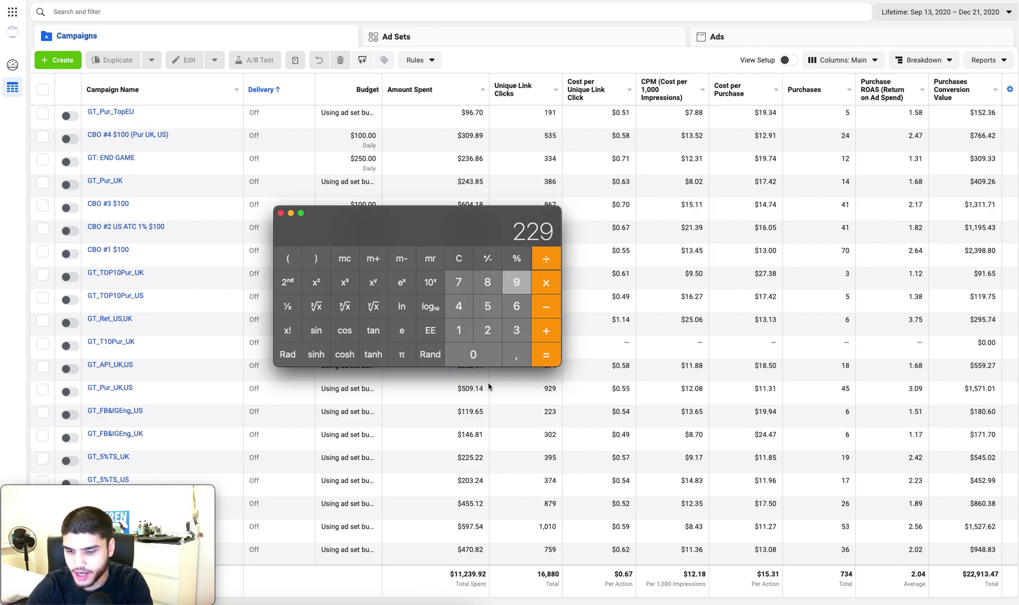
text(13,47)
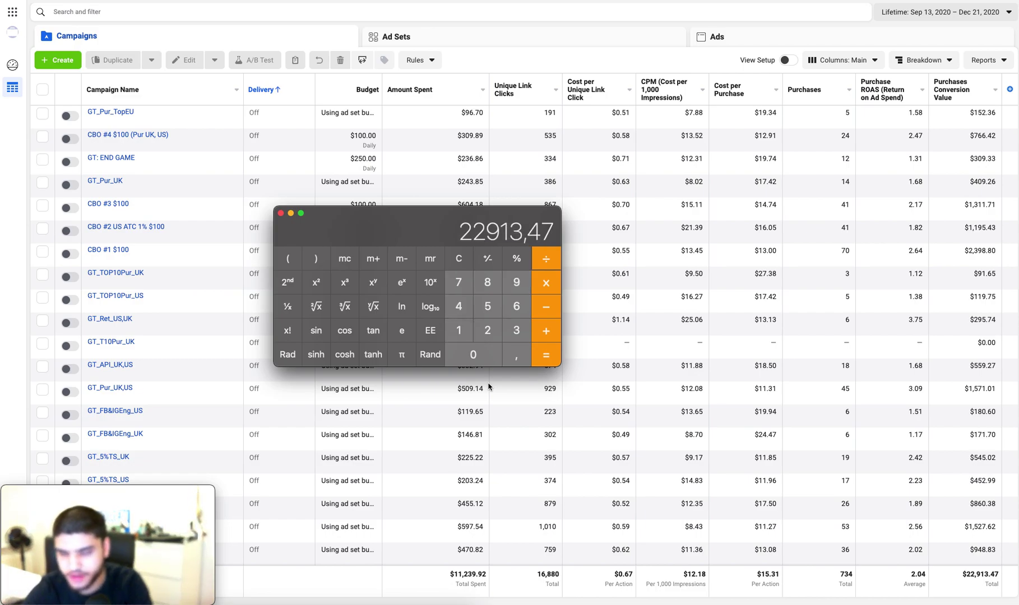
key(Return)
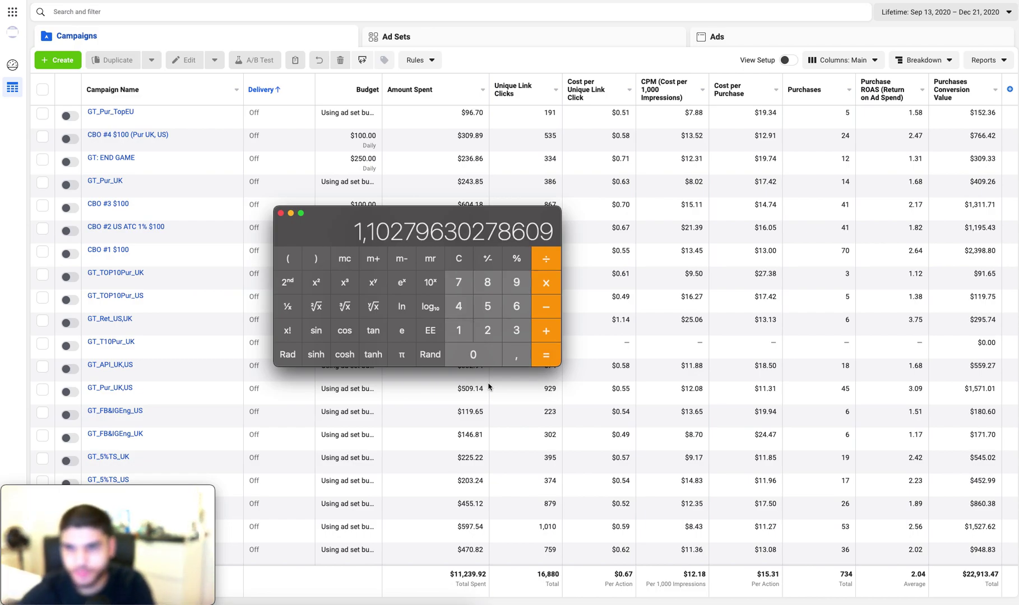
Step: Clear the calculator, divide 25268,69 by the total amount spent entered as 11239,92, and close the calculator
click(458, 263)
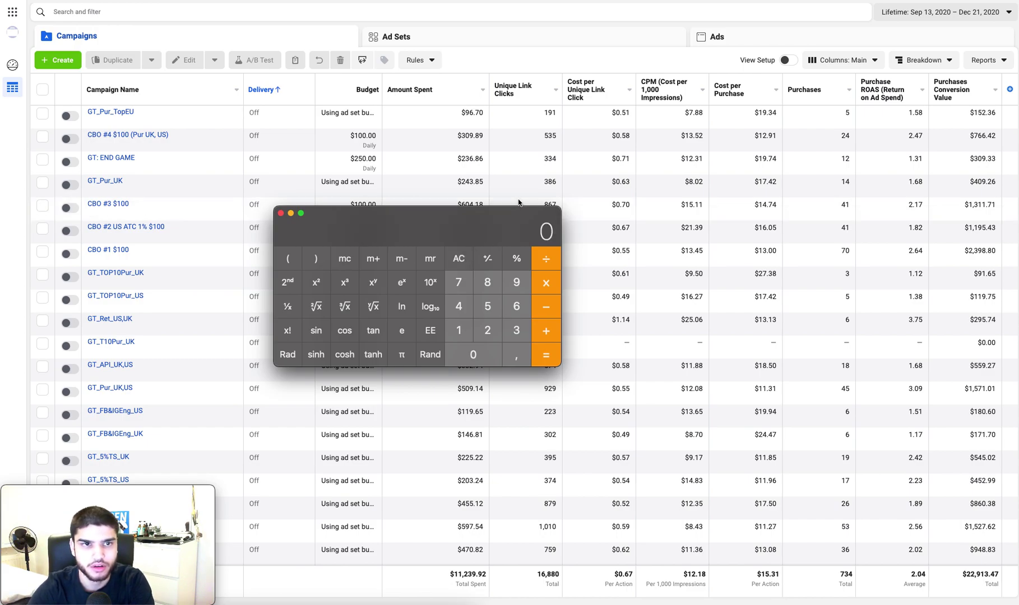
text(58)
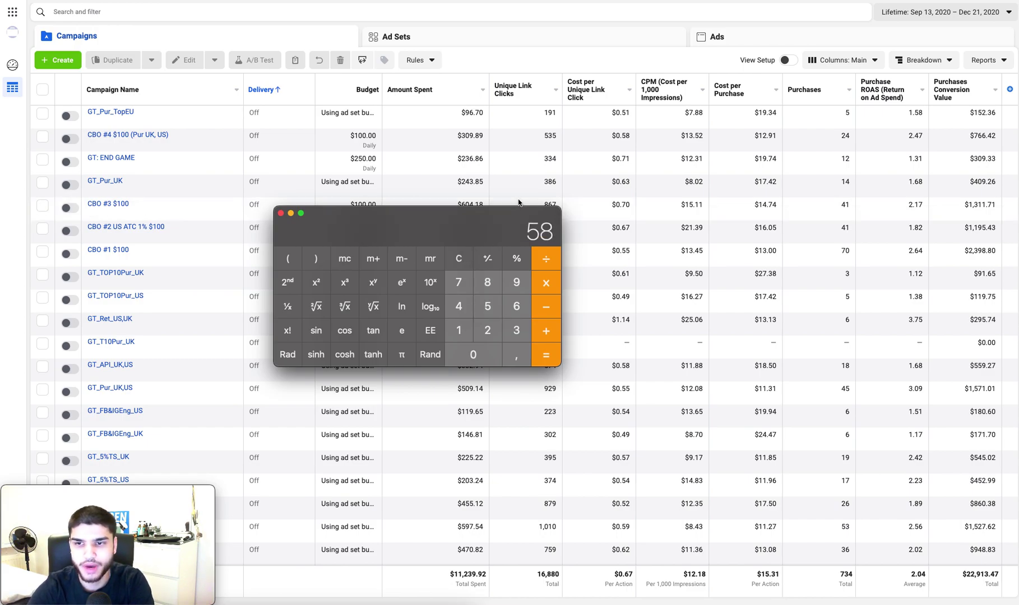
key(BackSpace)
key(BackSpace)
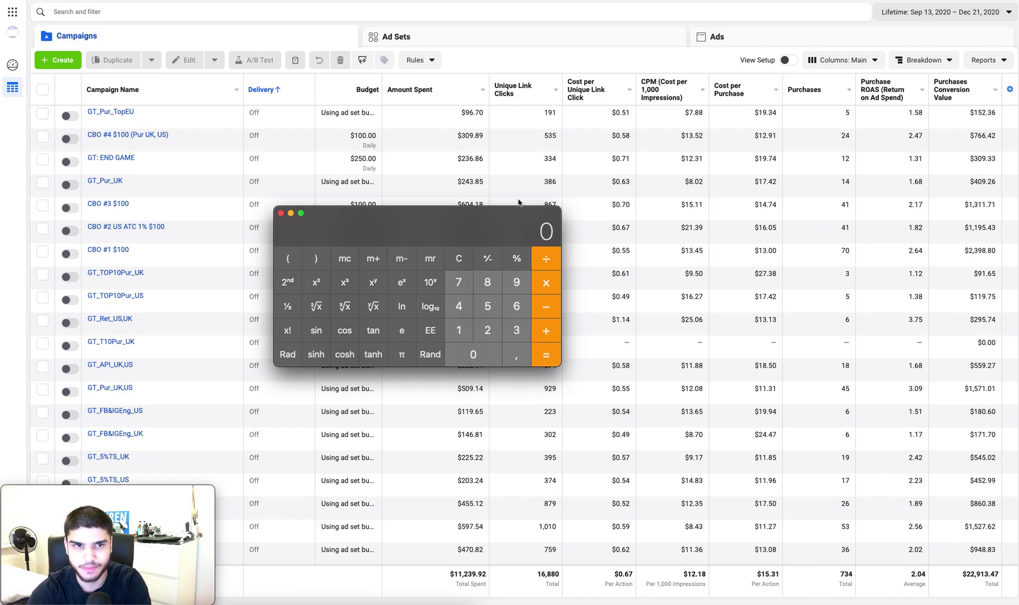
text(25)
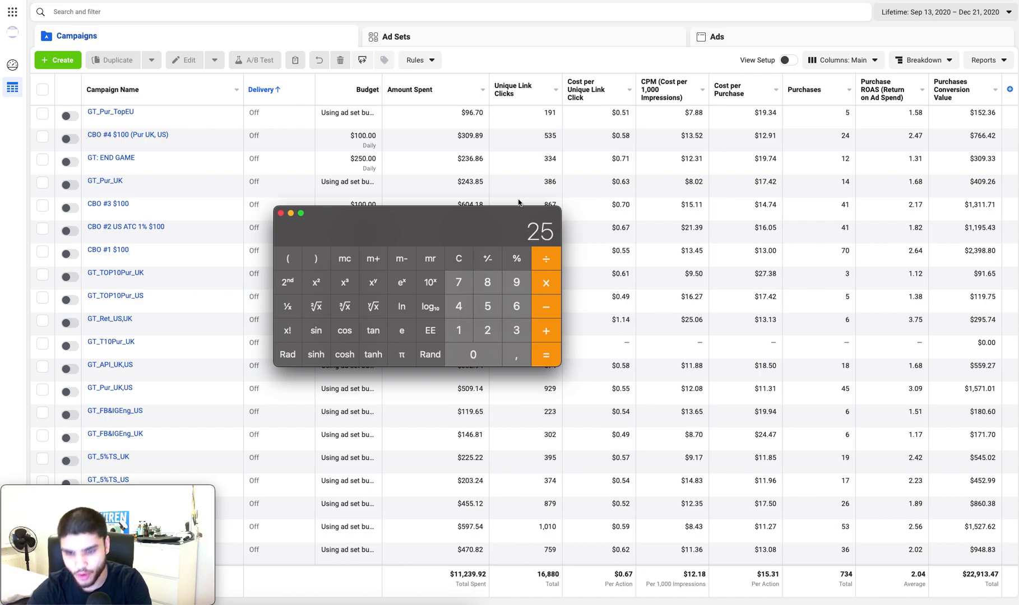
text(268,)
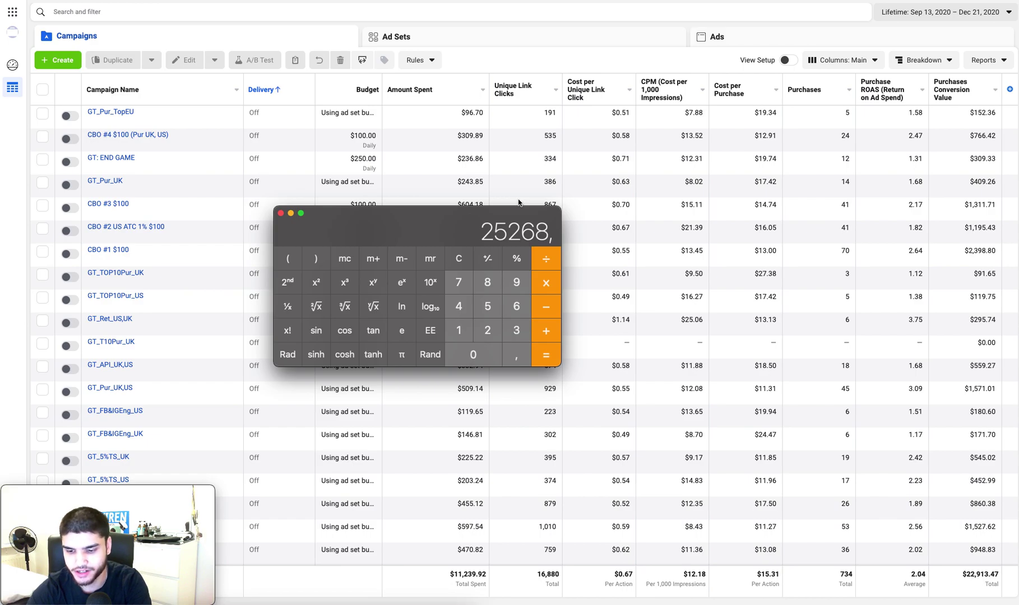
text(69)
key(slash)
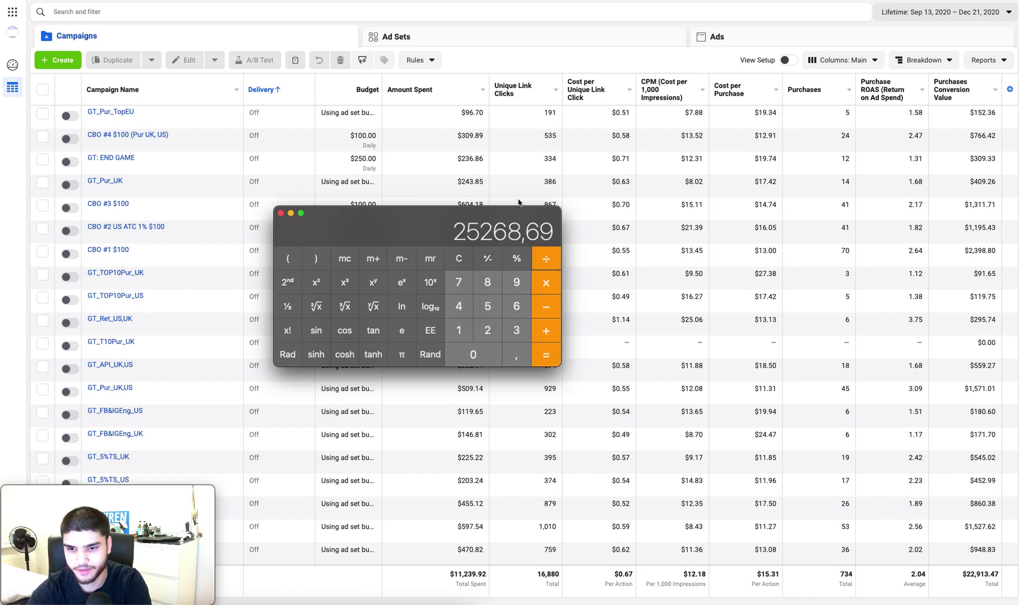
text(11239,92)
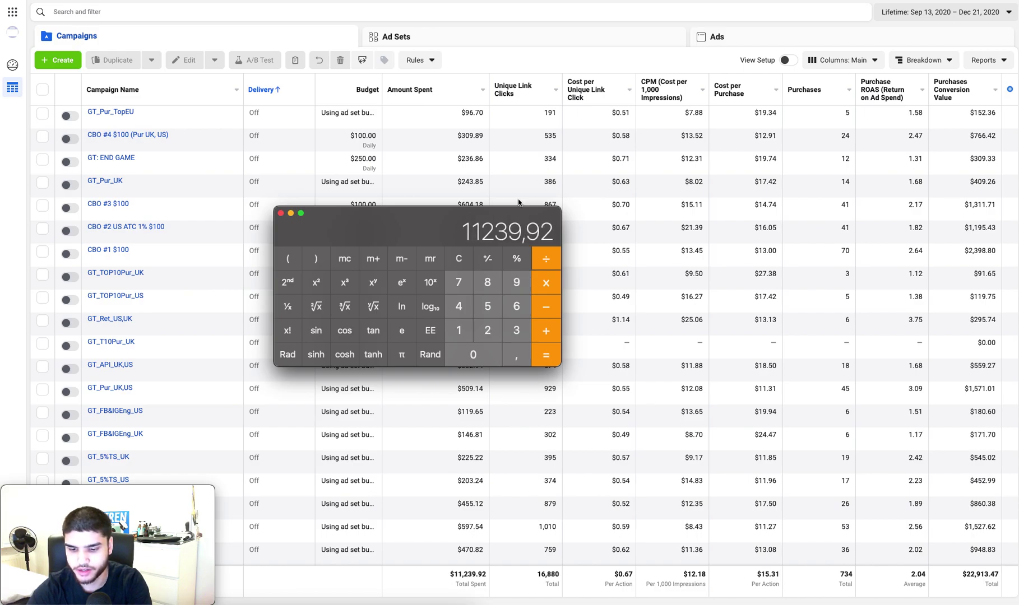
key(Return)
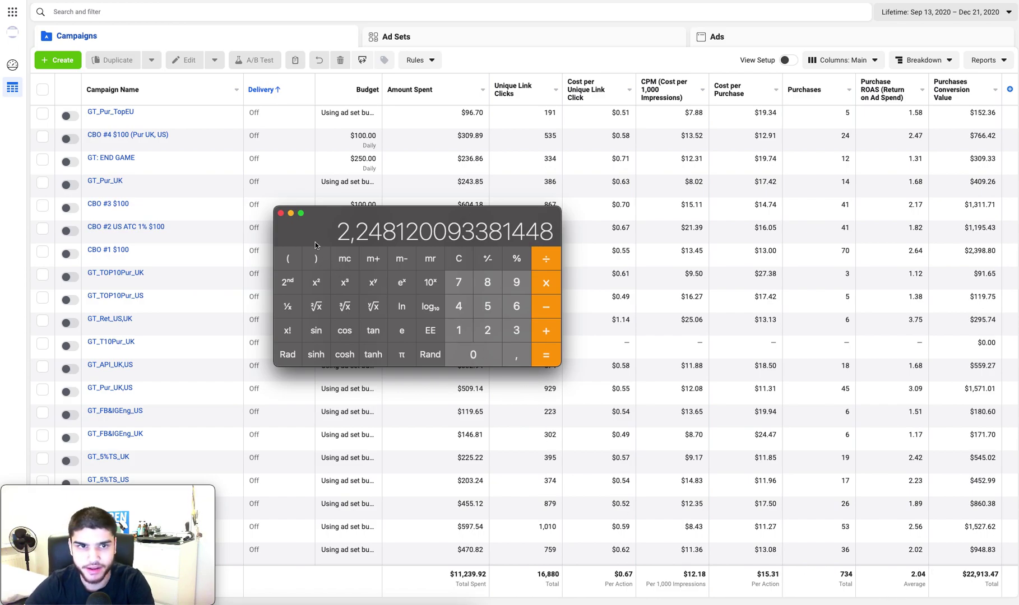
click(280, 214)
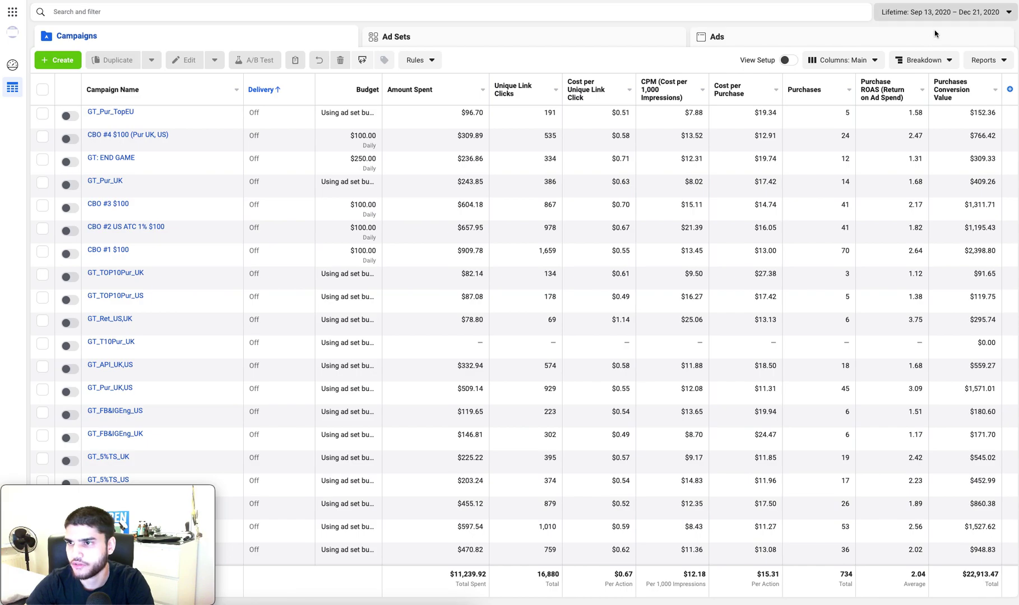
Step: Limit the campaign report to Nov 12, 2020 and sort the campaigns by amount spent, highest first
click(937, 12)
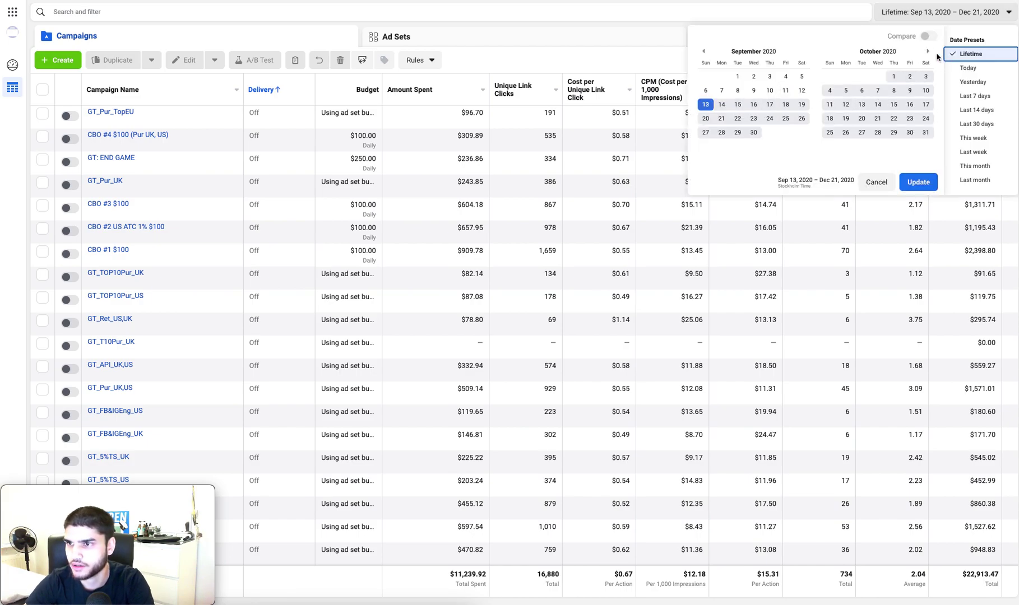
click(928, 52)
click(928, 51)
click(928, 52)
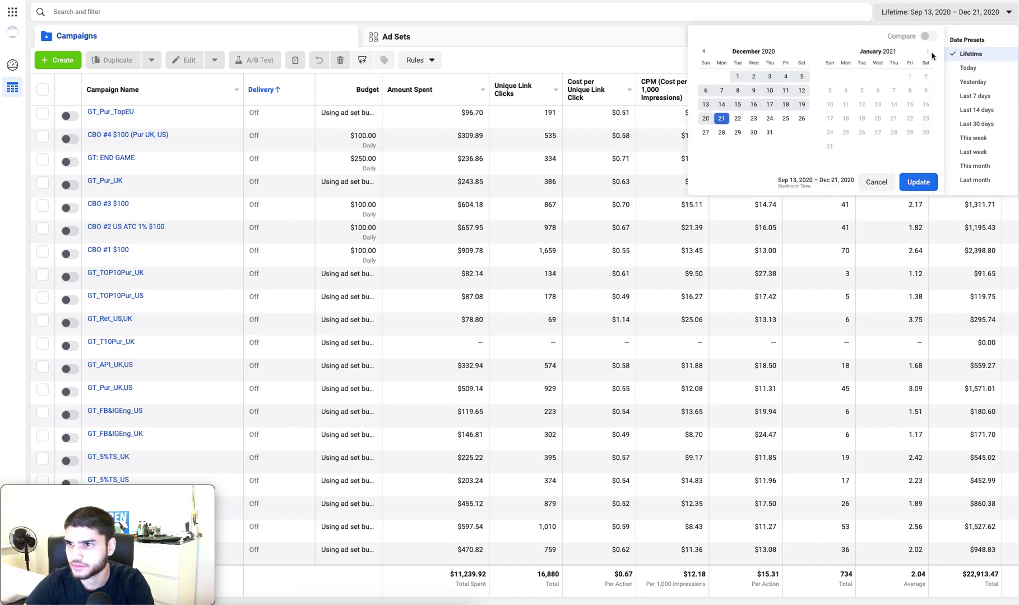
click(704, 51)
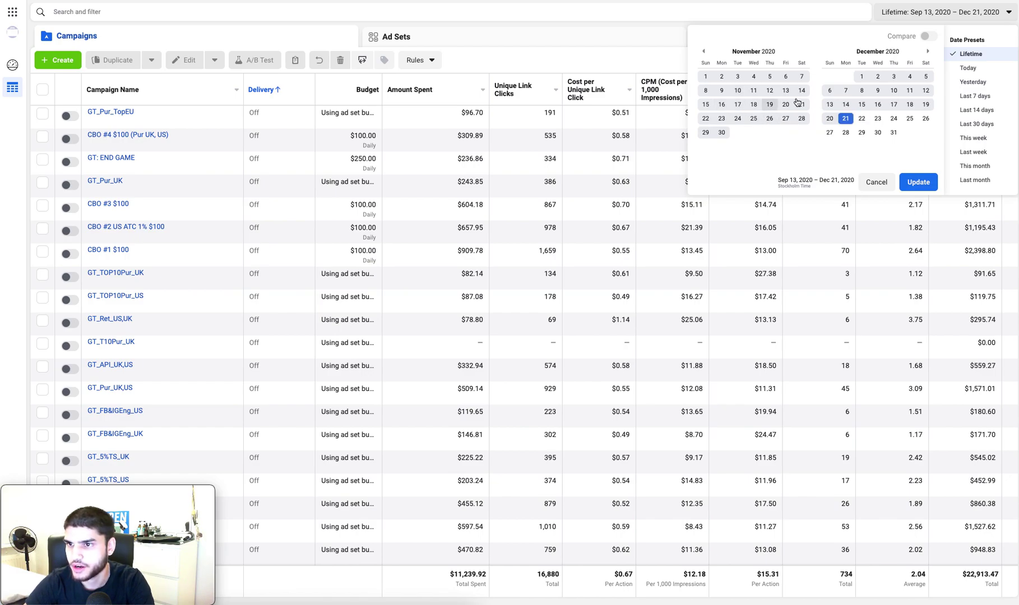
click(769, 91)
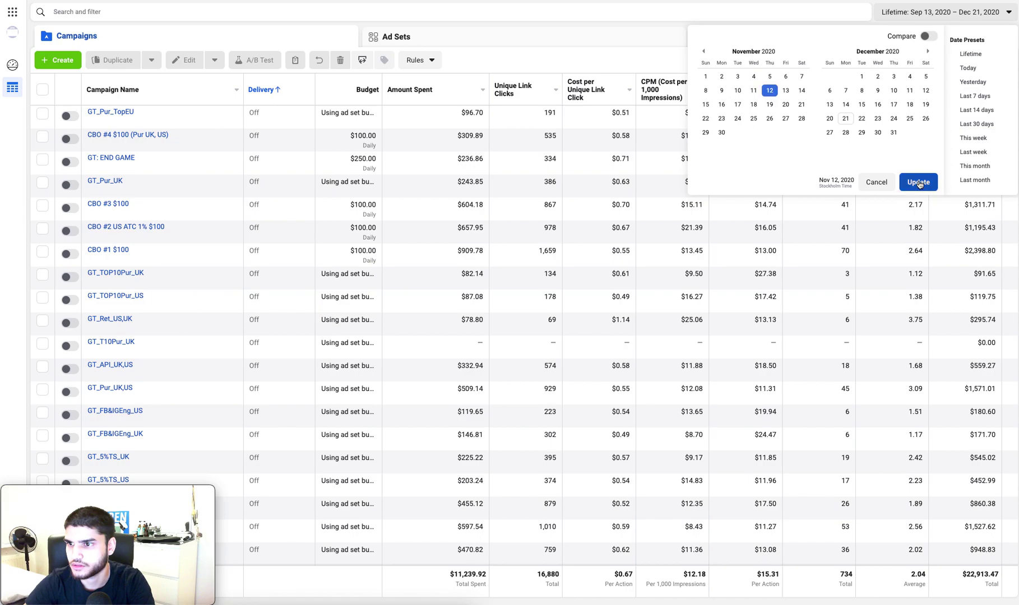
click(517, 192)
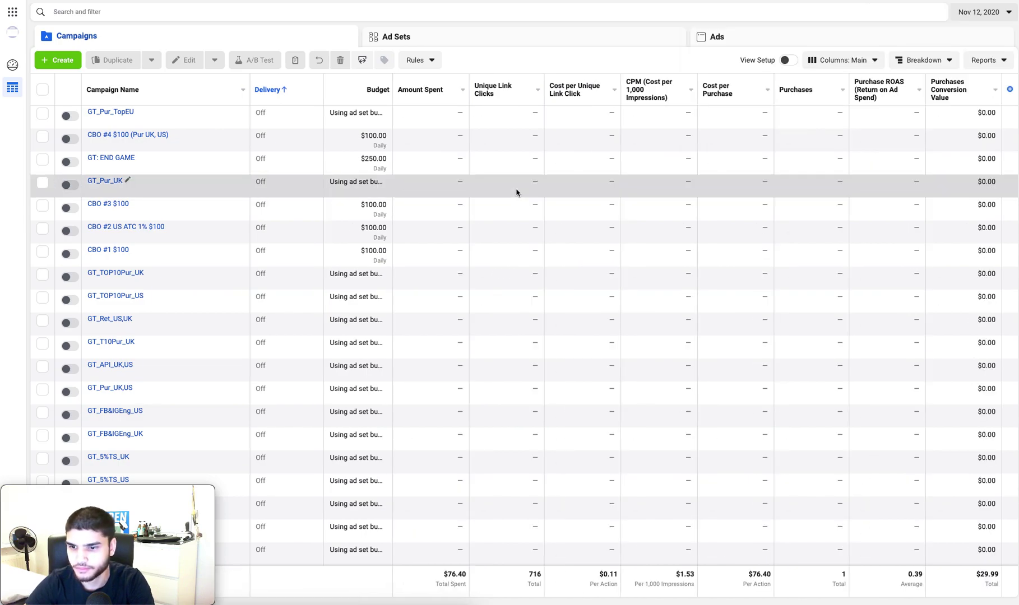
click(449, 95)
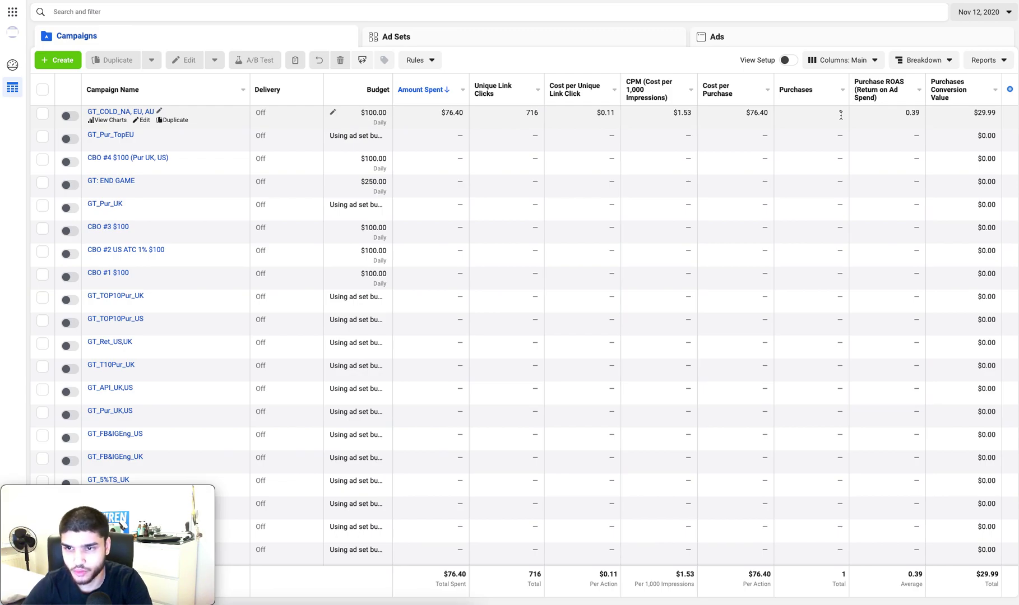
Step: Show the campaign results for Nov 13, 2020 and highlight each campaign with spend in turn, clearing the selection at the end
click(967, 19)
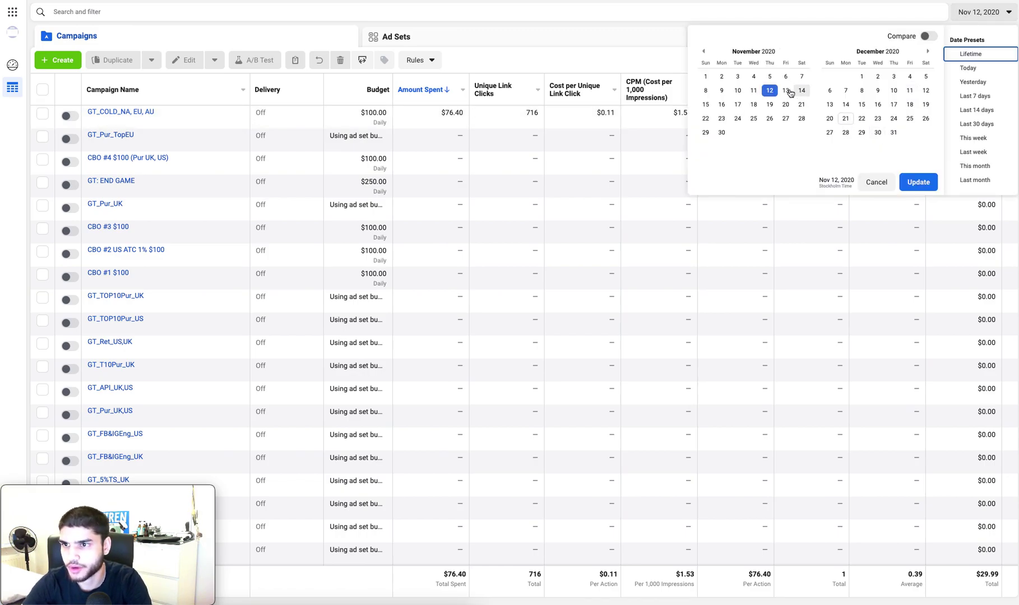
click(919, 183)
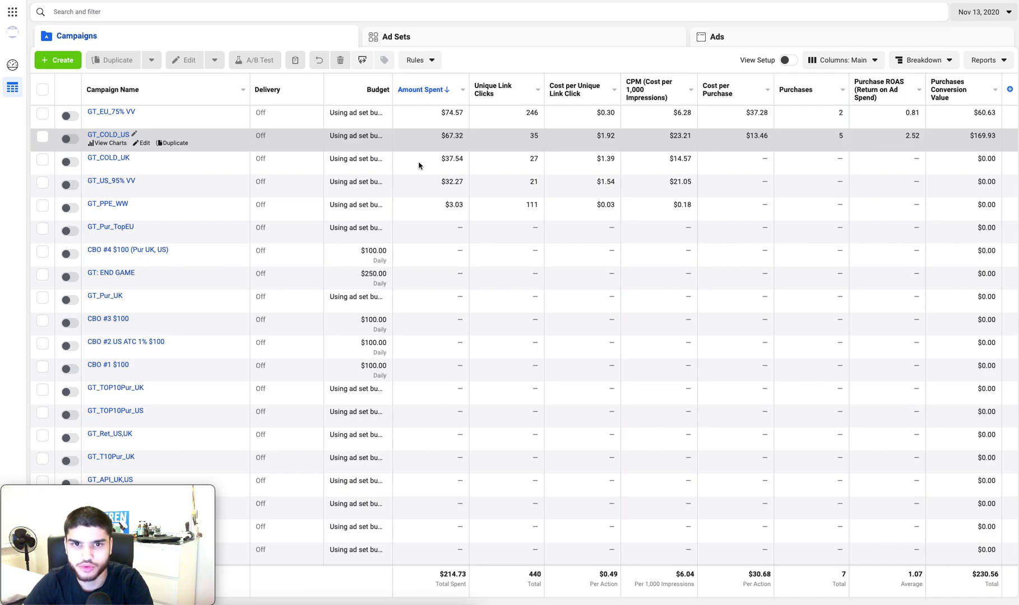
click(409, 147)
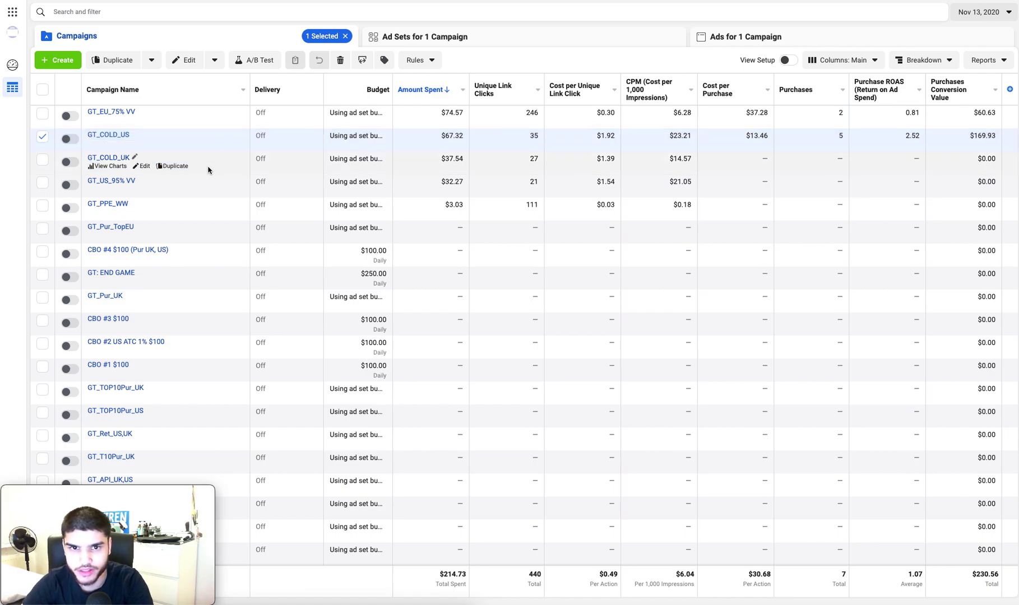
click(251, 162)
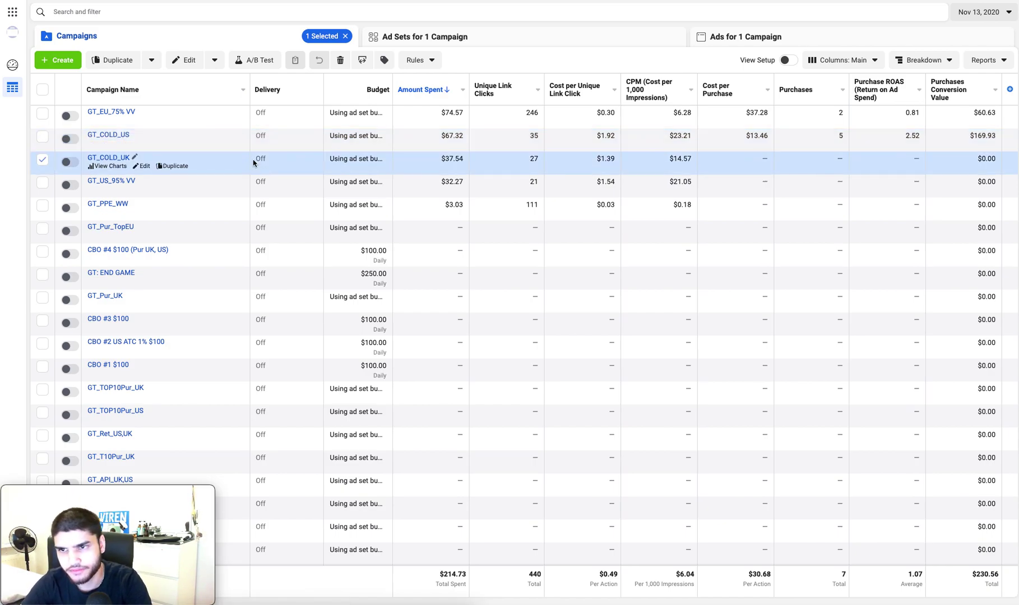
click(253, 188)
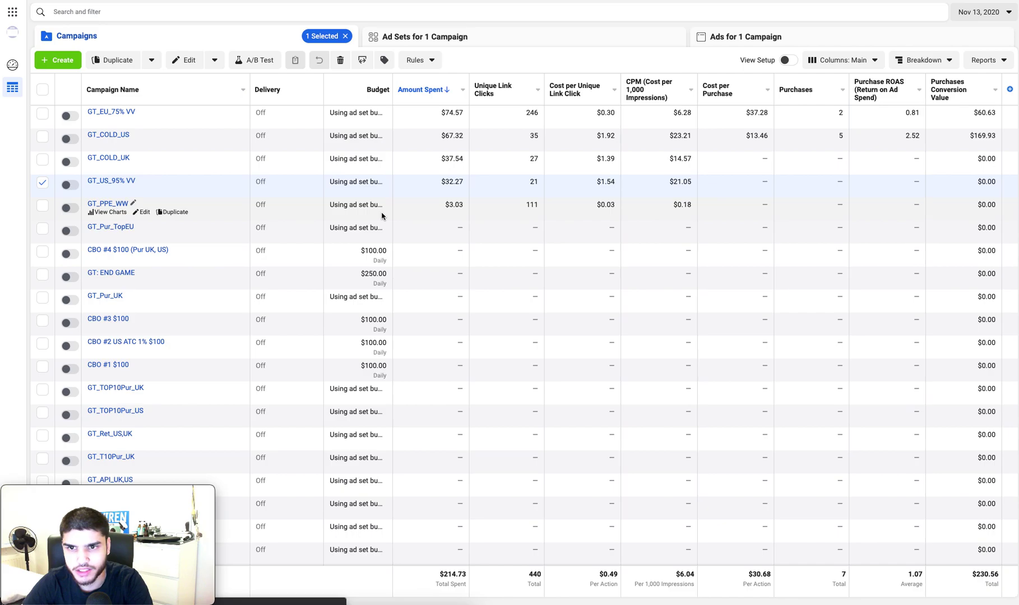
click(348, 211)
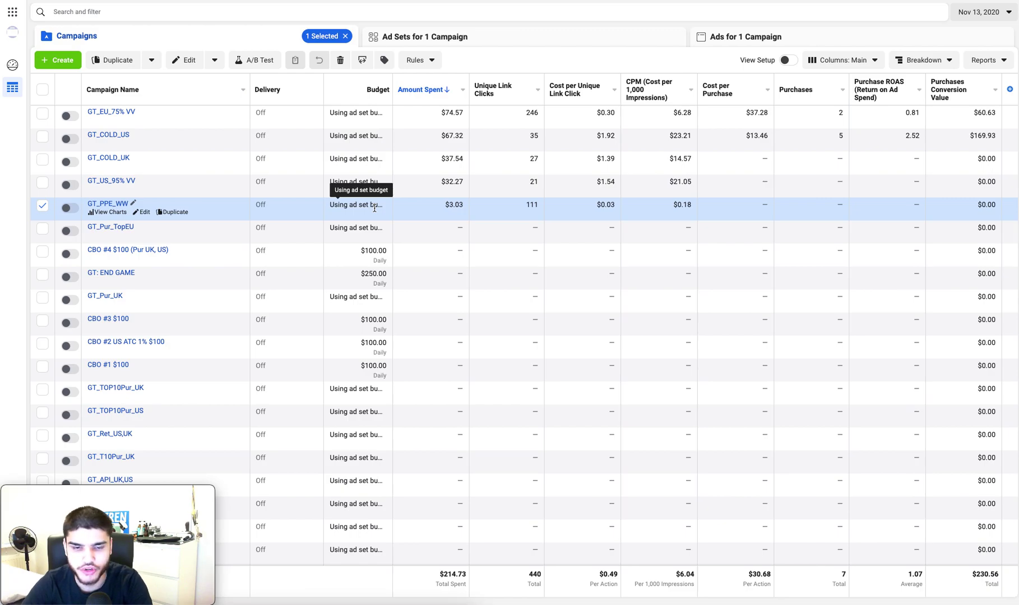
click(113, 116)
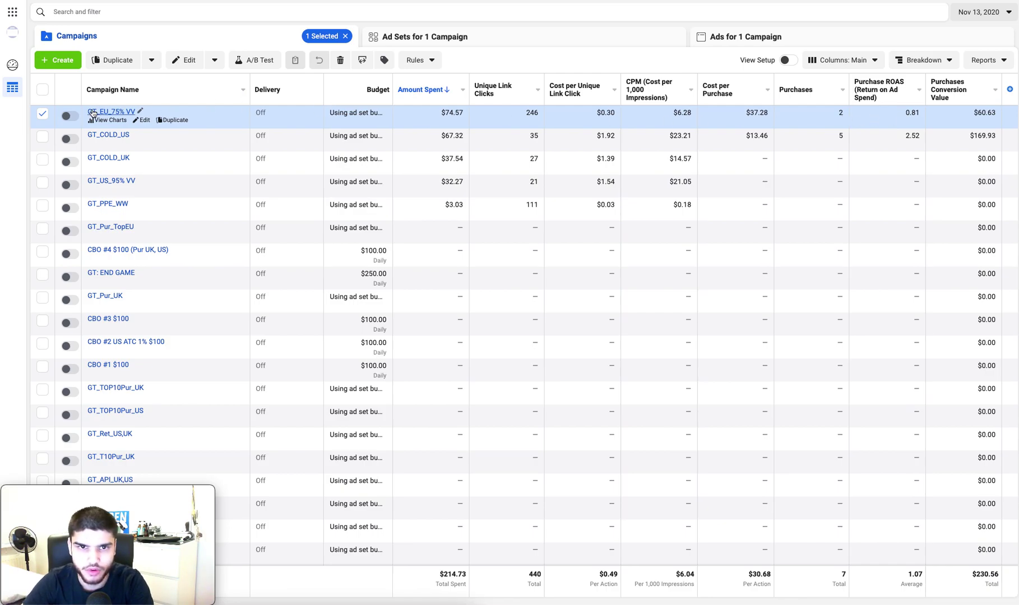
click(111, 116)
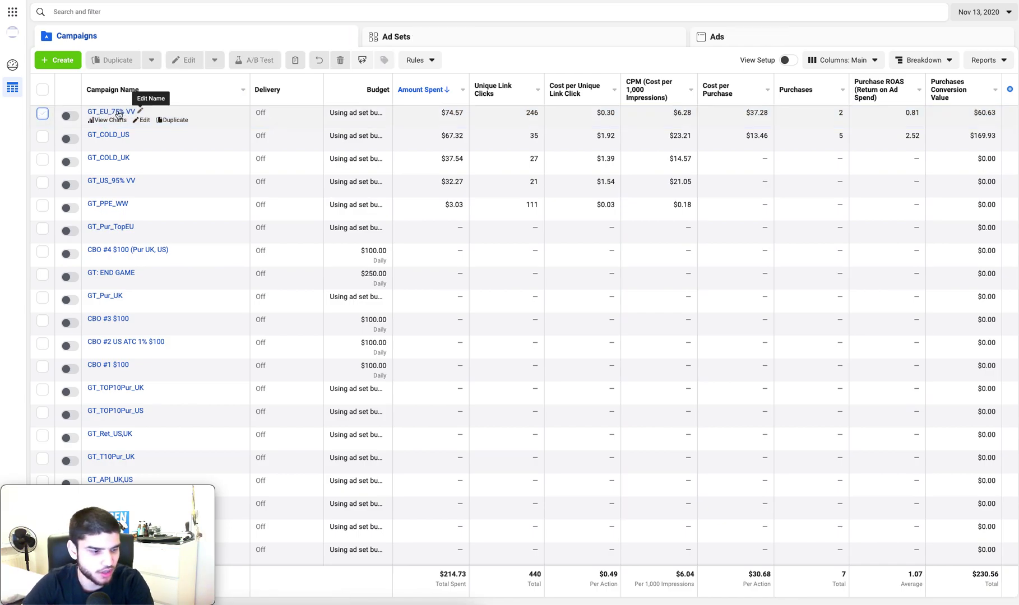
Step: Change the report date to Nov 14, 2020 and select GT_COLD_US, GT_COLD_US #2 (Magazines) and GT_COLD_US #3
click(975, 15)
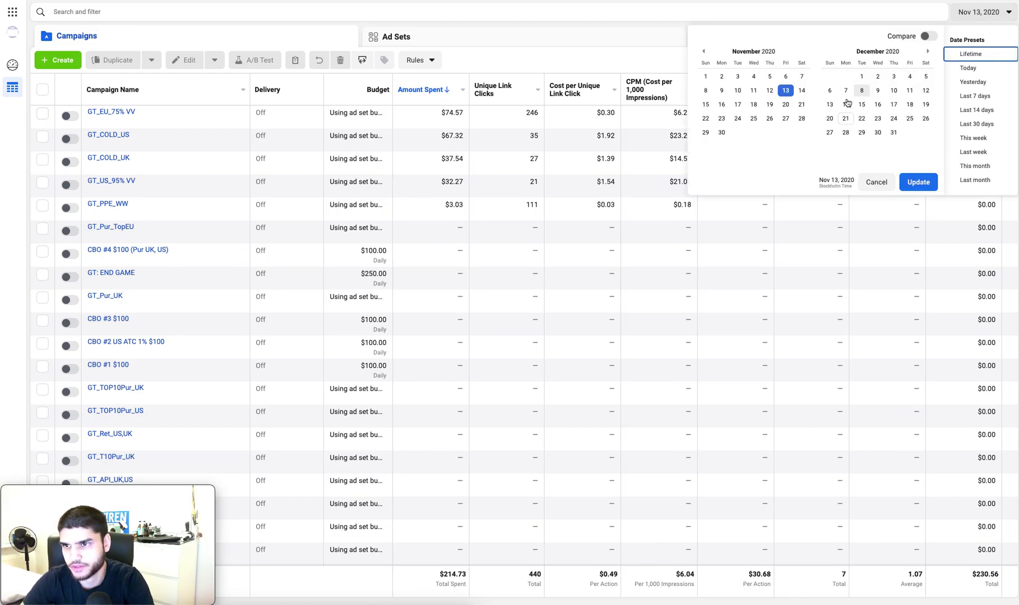
click(802, 90)
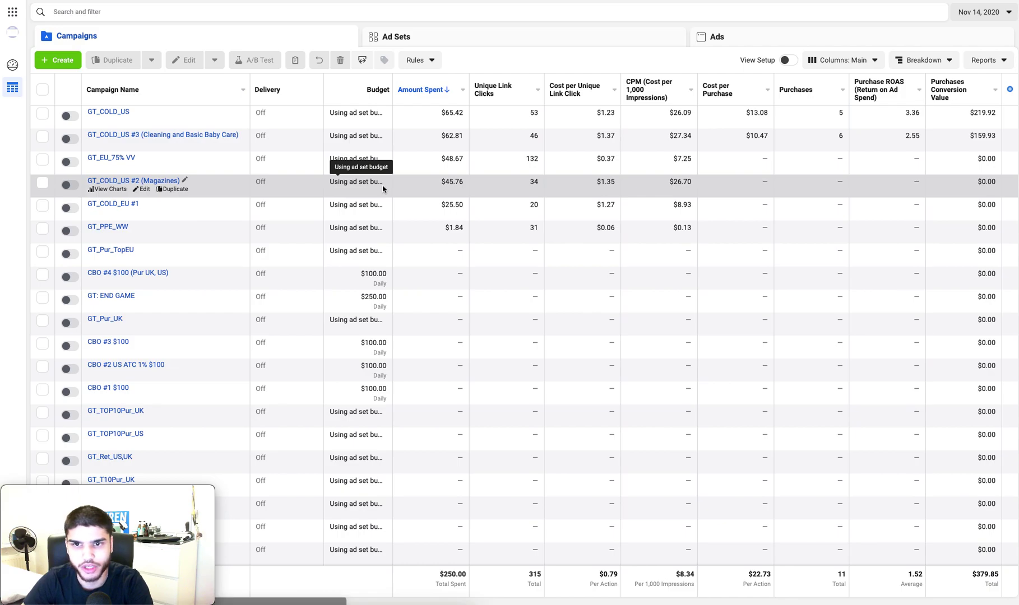
click(42, 182)
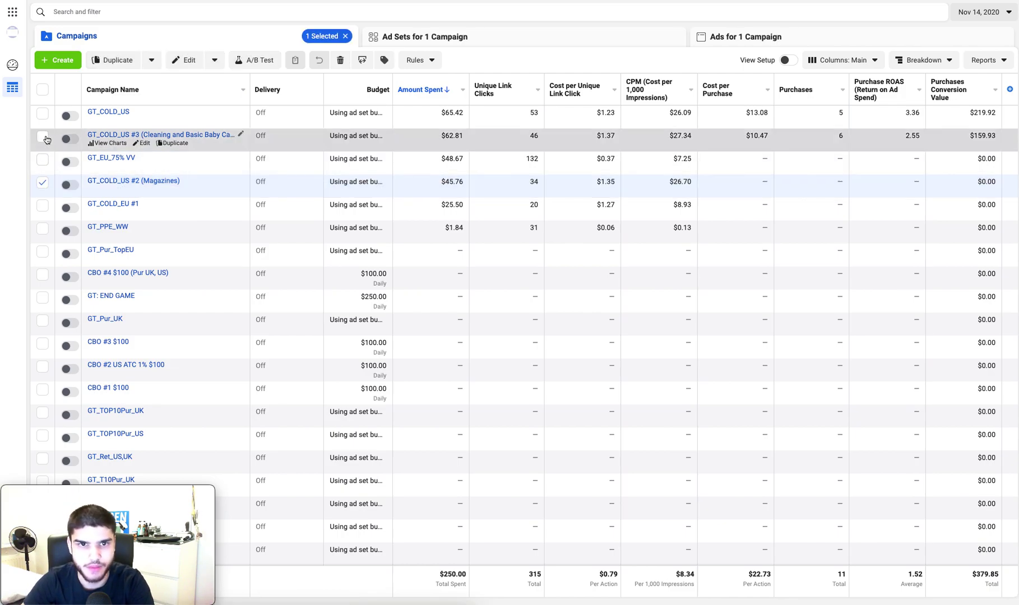
click(42, 115)
click(42, 136)
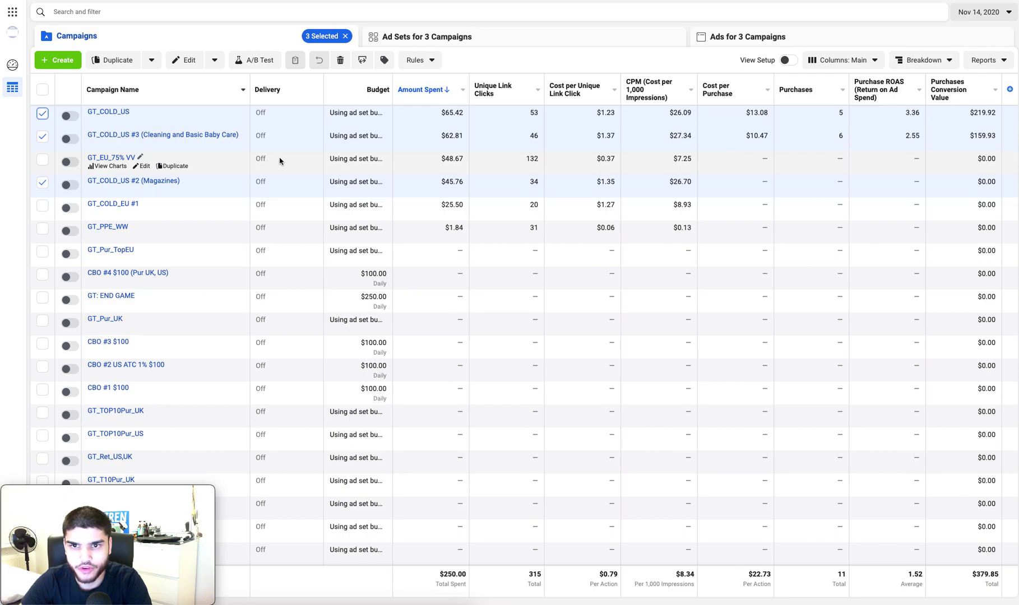
Step: Replace the selection with the campaigns GT_EU_75% VV, GT_COLD_EU #1 and GT_PPE_WW
click(42, 207)
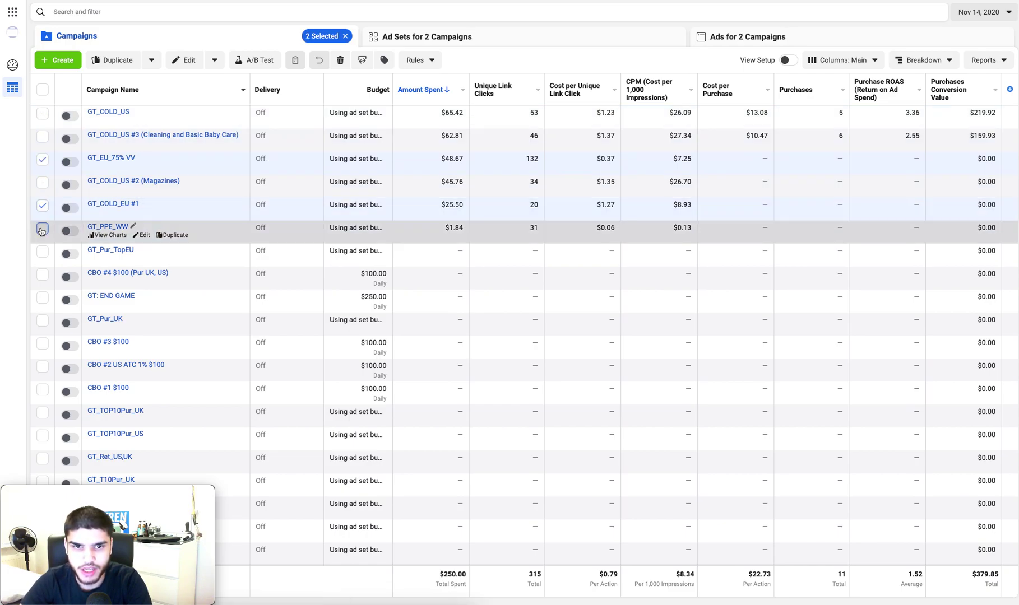
click(42, 229)
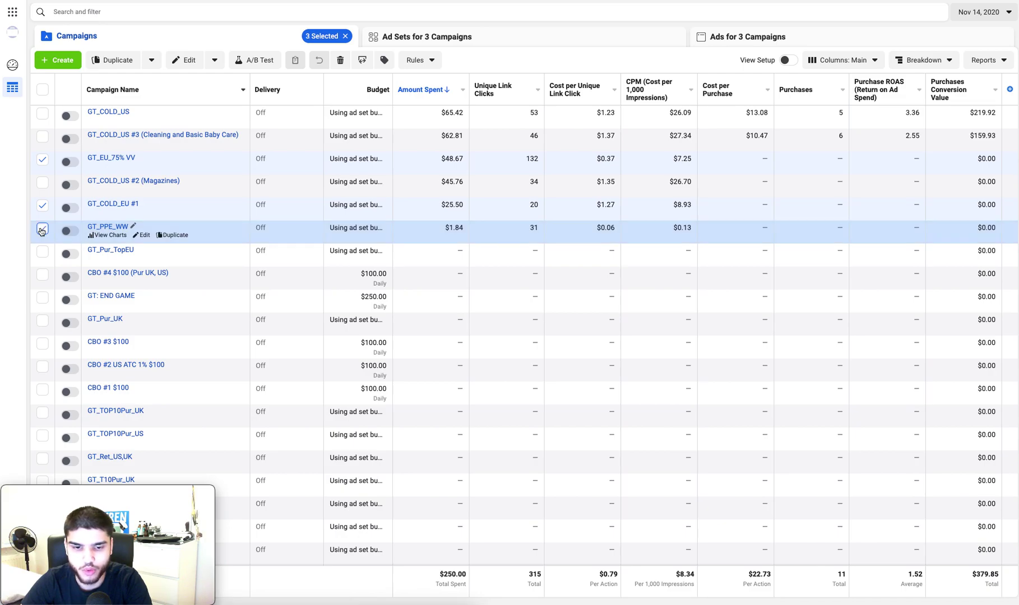
Step: Replace the selection with the campaigns GT_COLD_US, GT_COLD_US #3 (Cleaning and Basic Baby Care) and GT_COLD_US #2 (Magazines)
click(42, 229)
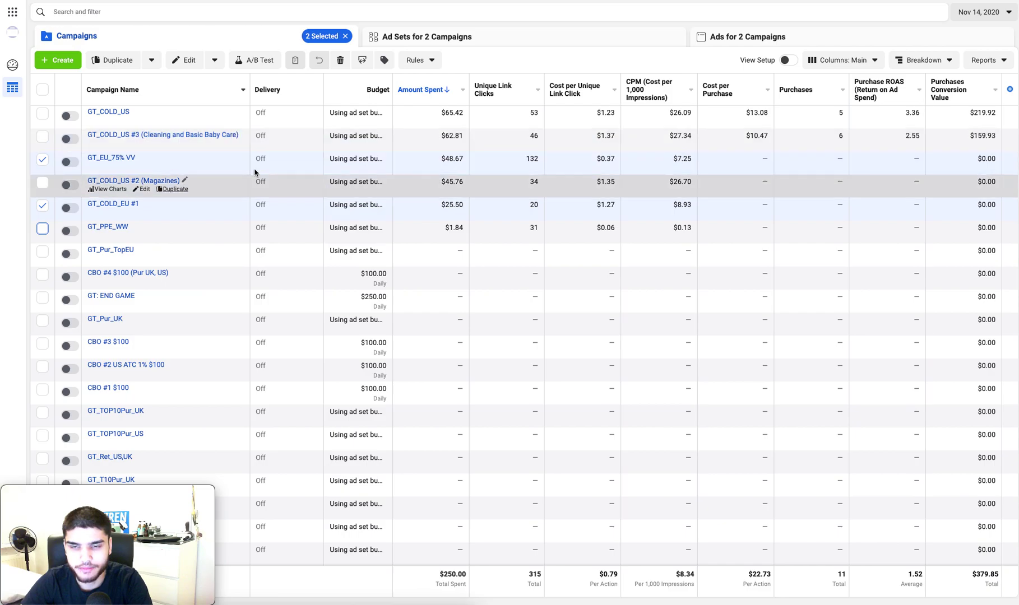
click(43, 207)
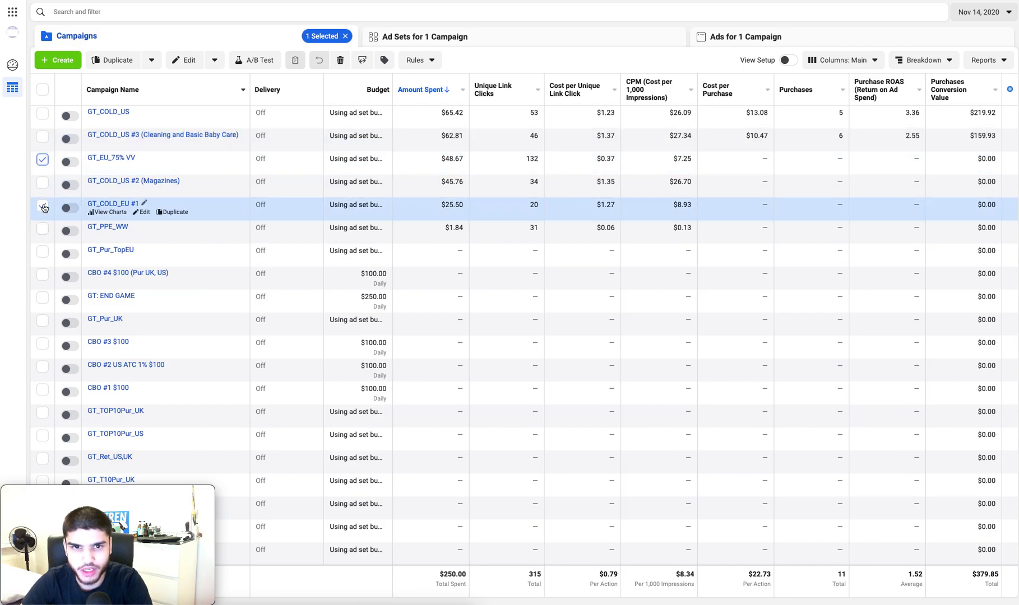
click(43, 207)
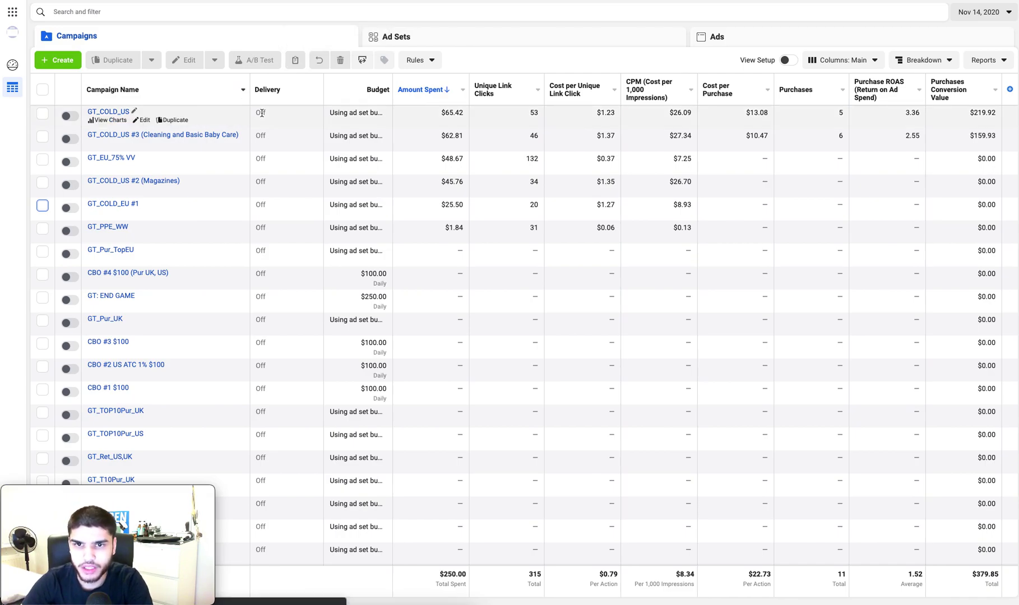
click(42, 114)
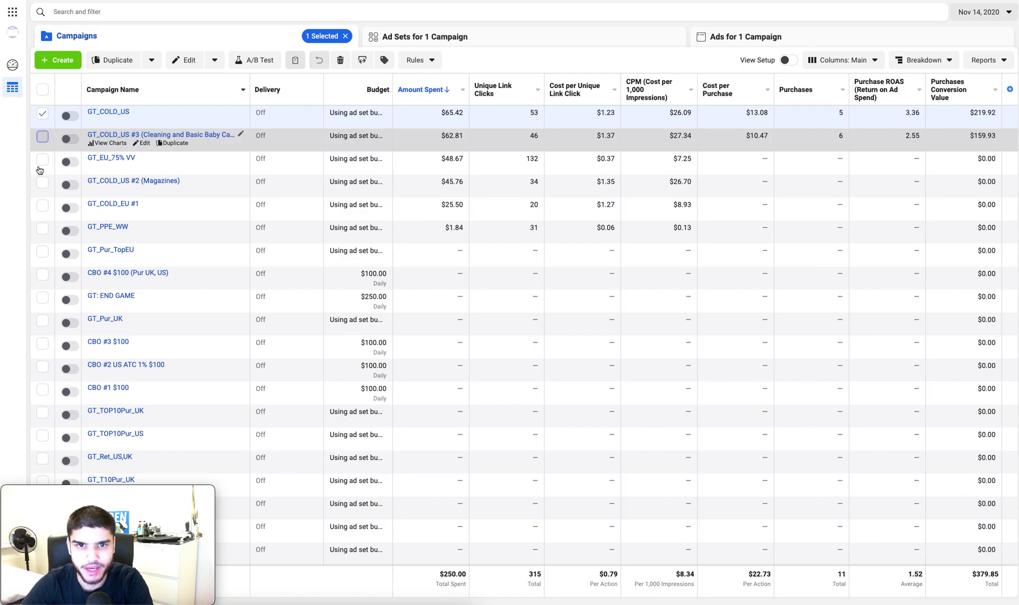
click(42, 137)
click(42, 183)
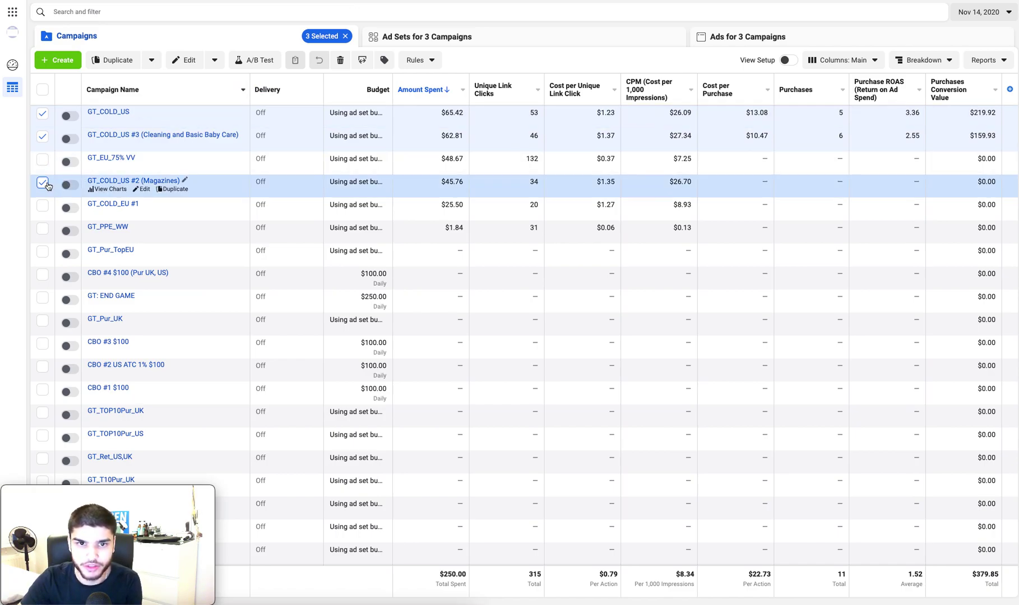
Step: Remove GT_COLD_US #2 (Magazines) and GT_COLD_US #3 from the selection, keeping only GT_COLD_US selected
key(space)
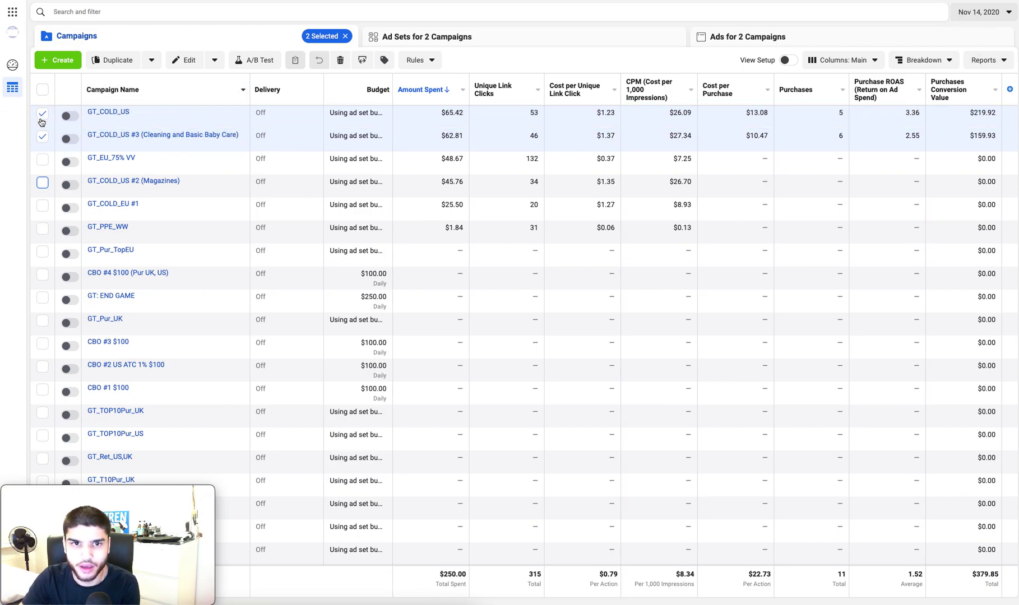
scroll(45, 137, down, 1)
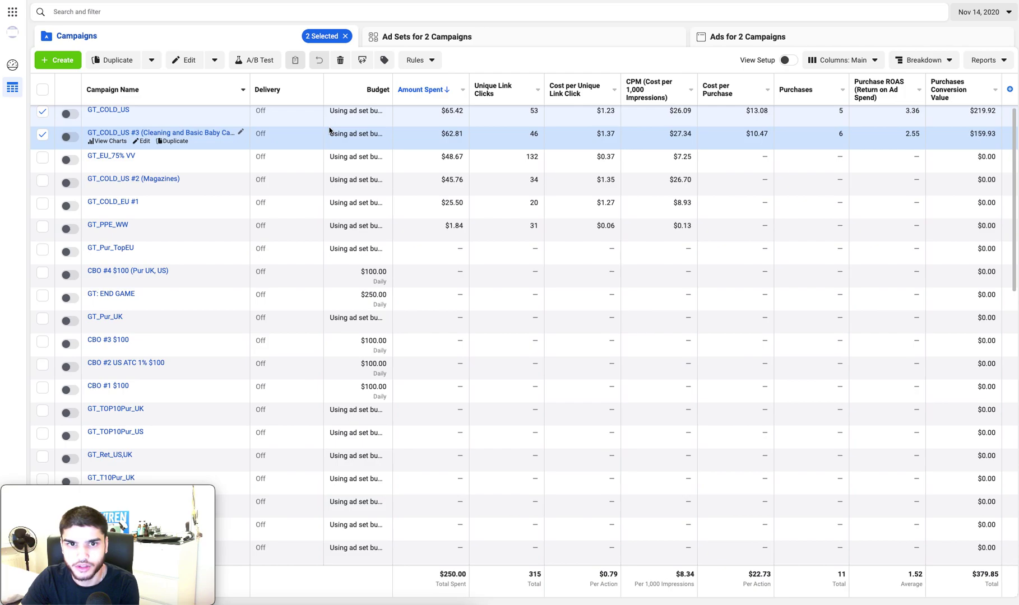
scroll(290, 139, up, 1)
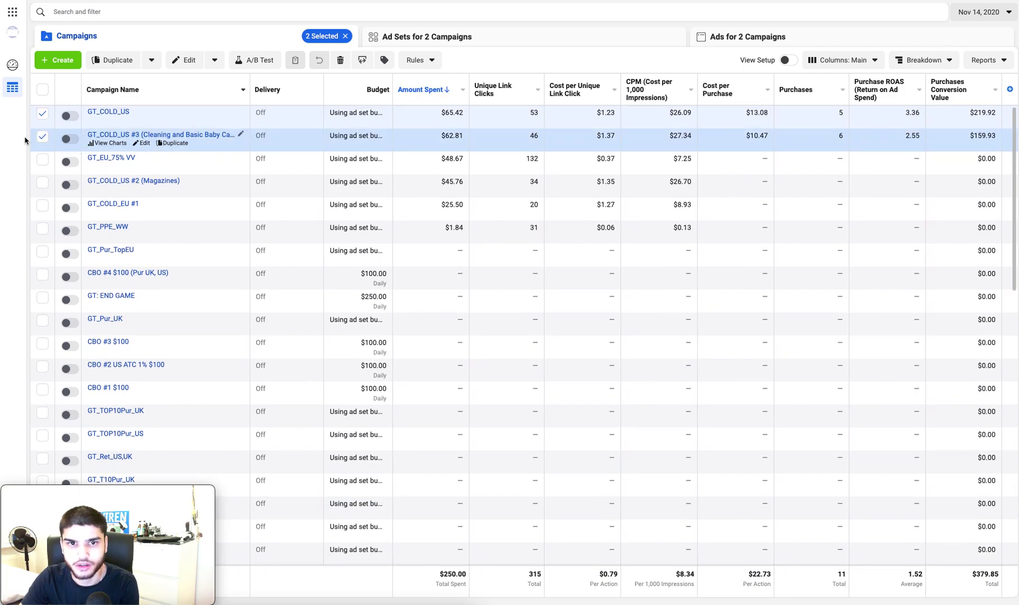
click(42, 139)
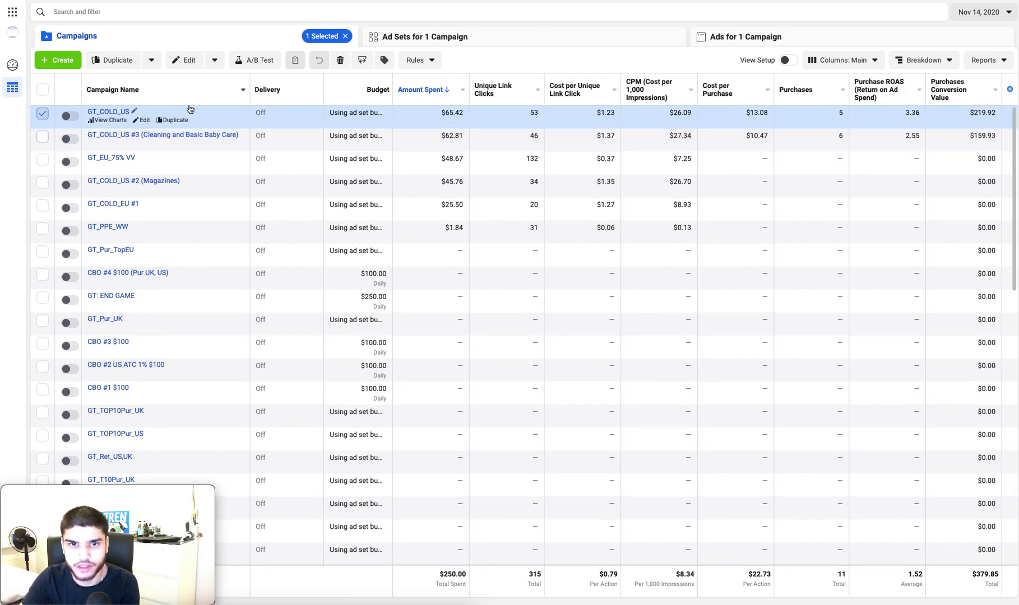
Step: Clear the remaining campaign selection and change the report date to Nov 15, 2020
click(976, 13)
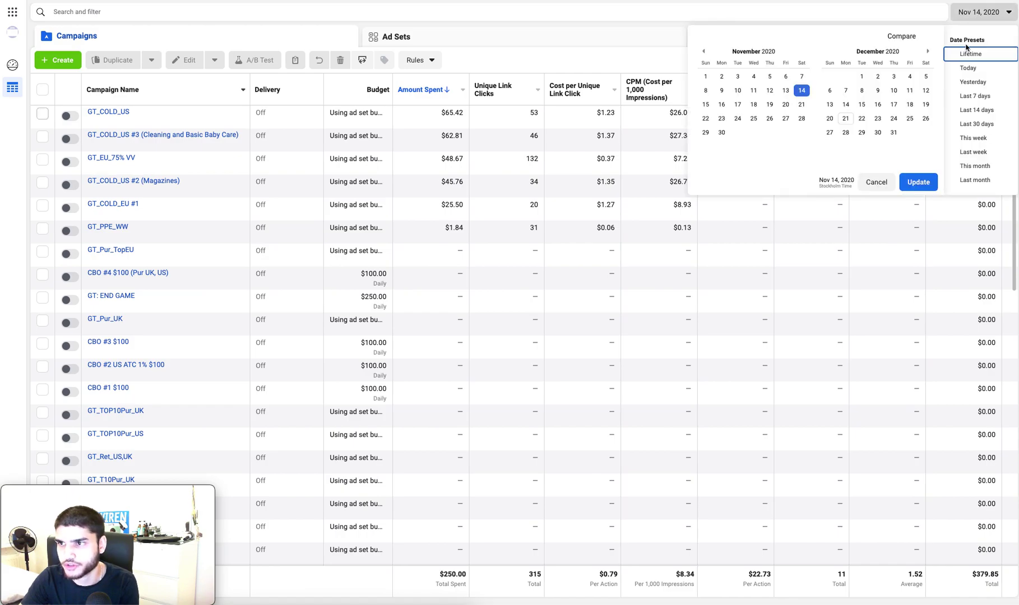
click(706, 104)
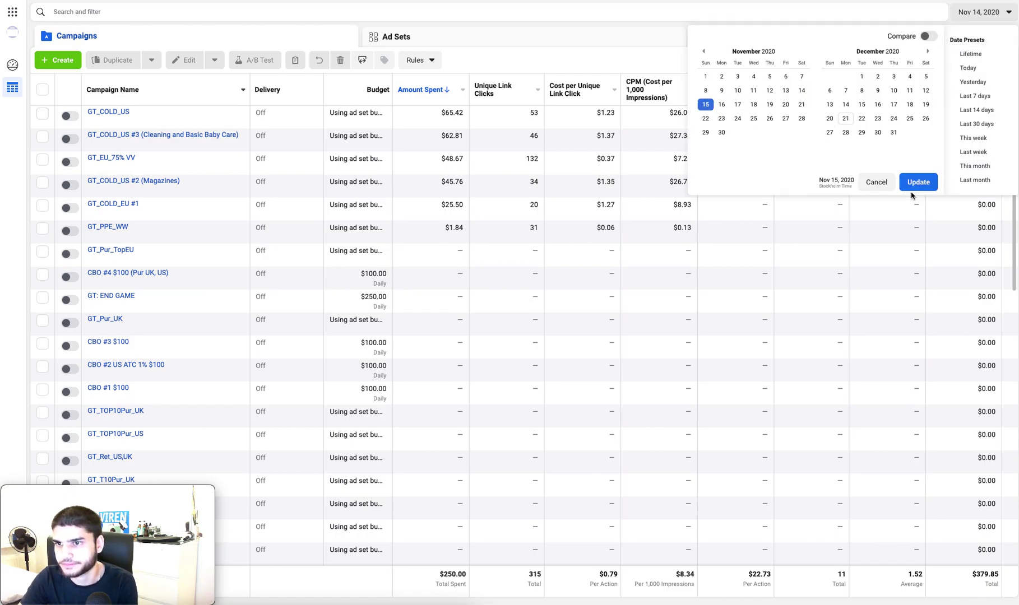
click(919, 183)
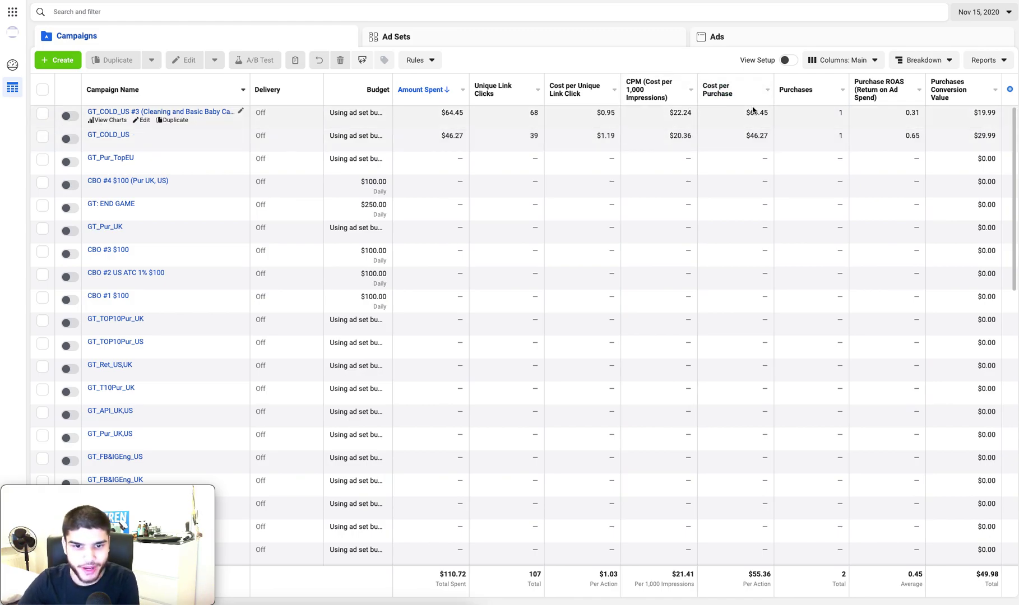
Step: Switch the campaign report to Nov 16, 2020 and return it to Nov 15, 2020
click(1010, 12)
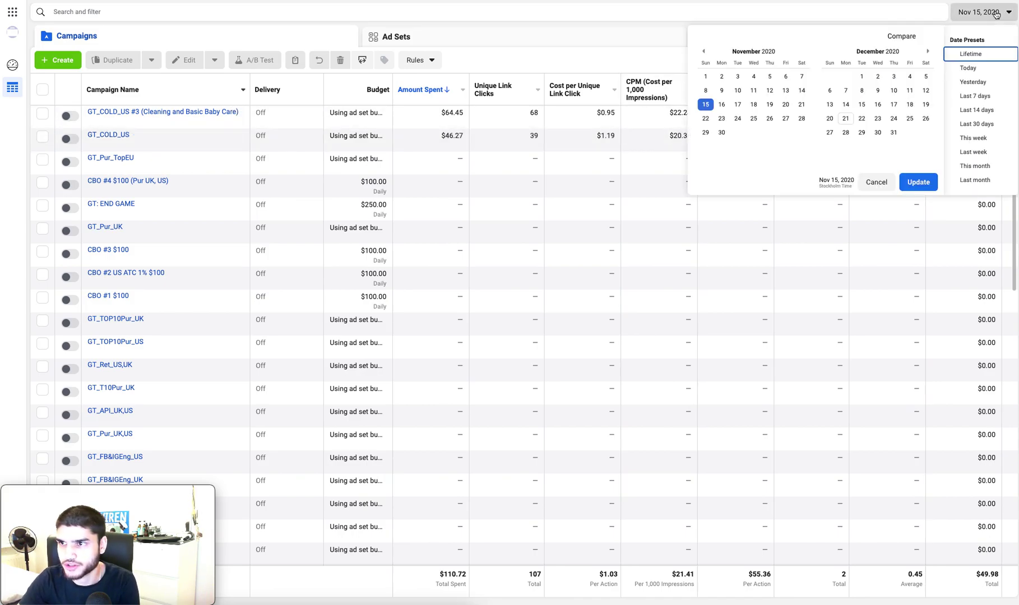
click(721, 105)
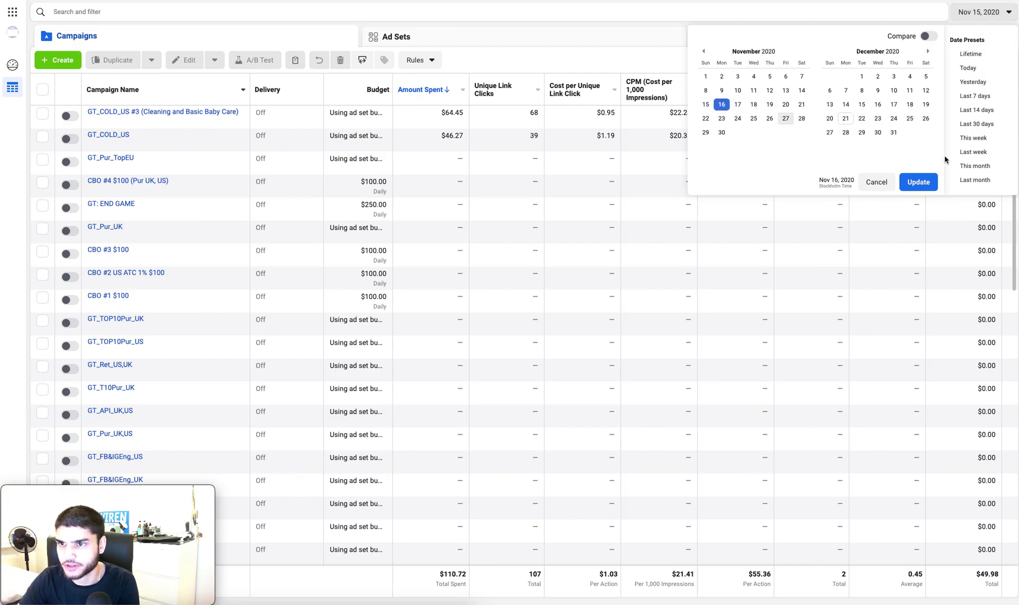
click(918, 182)
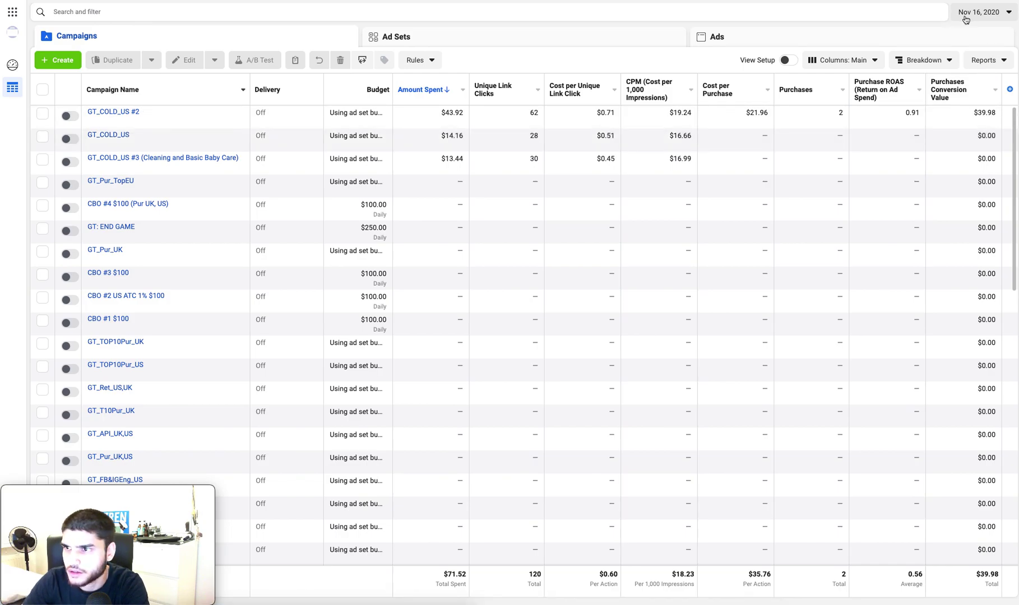
click(705, 105)
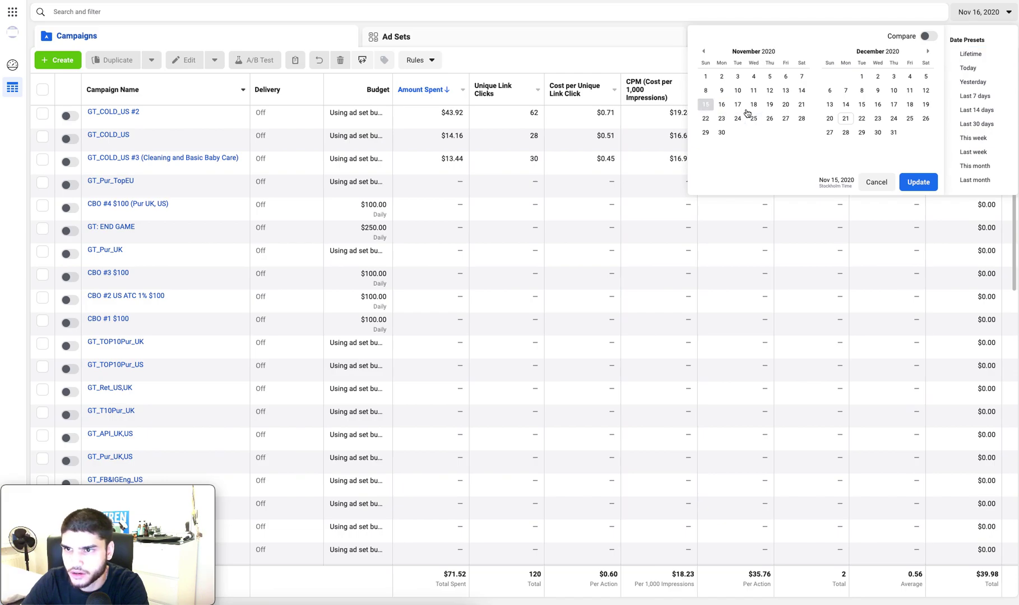
click(927, 182)
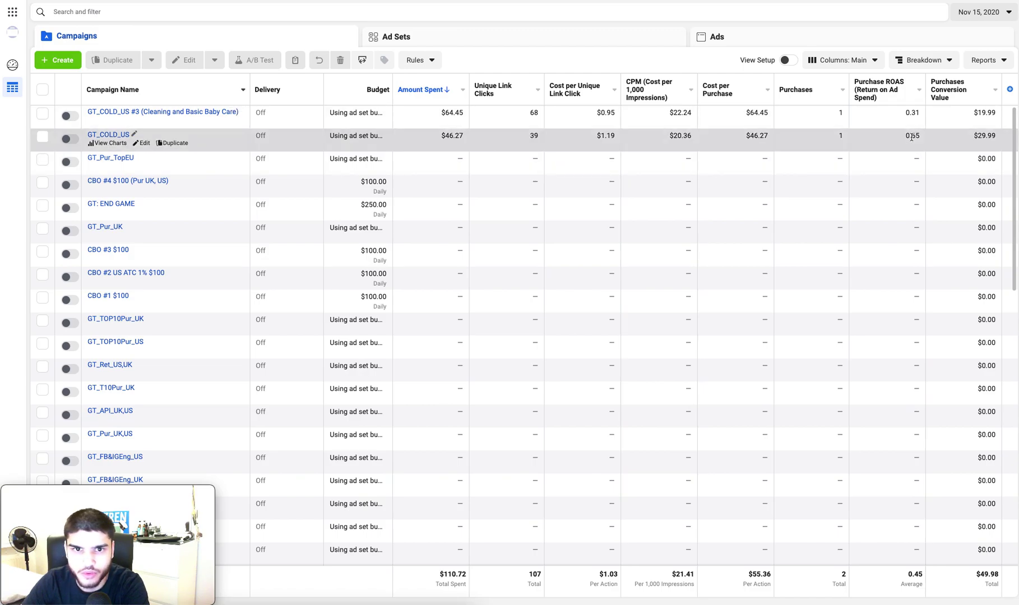
Step: Change the report date to Nov 16, 2020 to review that day's campaign results
click(985, 15)
click(722, 105)
click(916, 181)
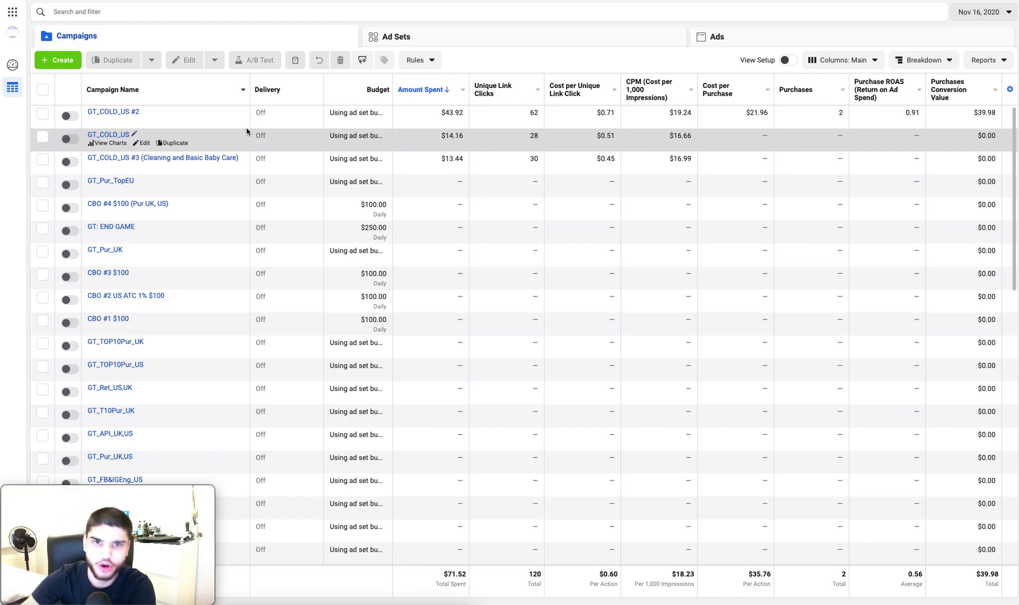
Step: Show the campaign results for Nov 17, 2020
click(964, 20)
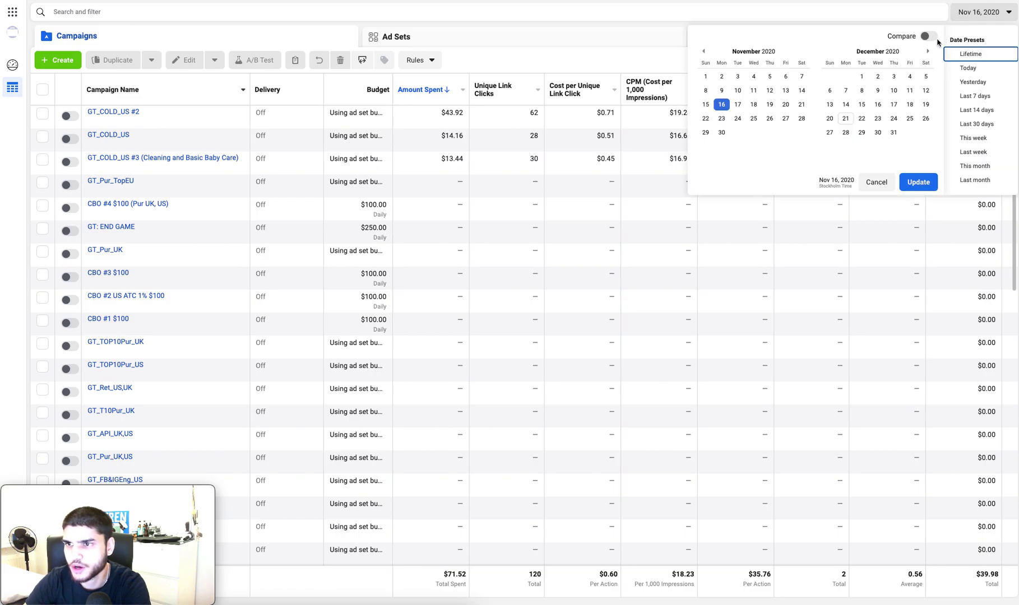
click(739, 105)
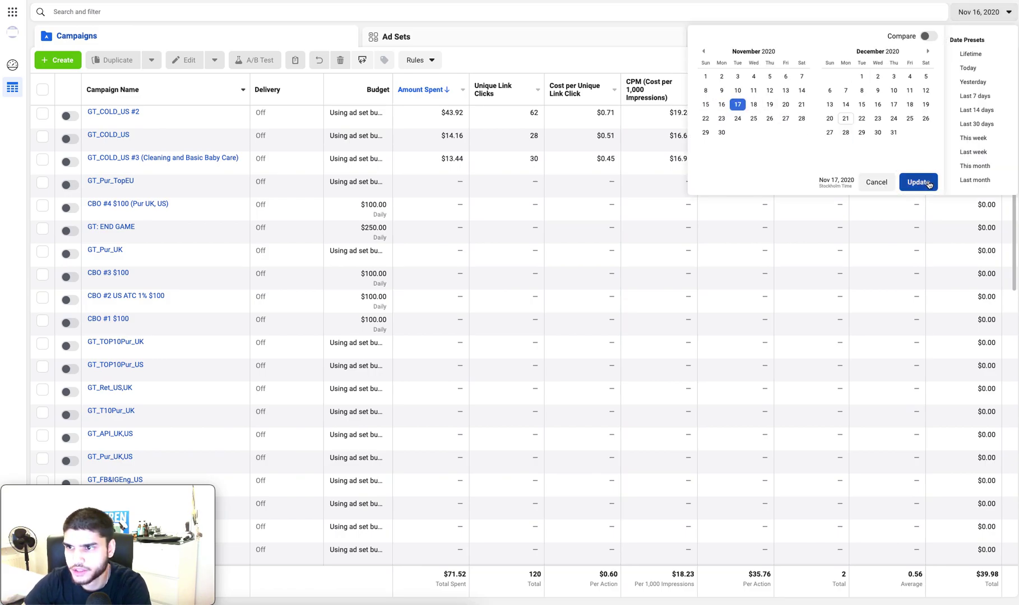
click(628, 166)
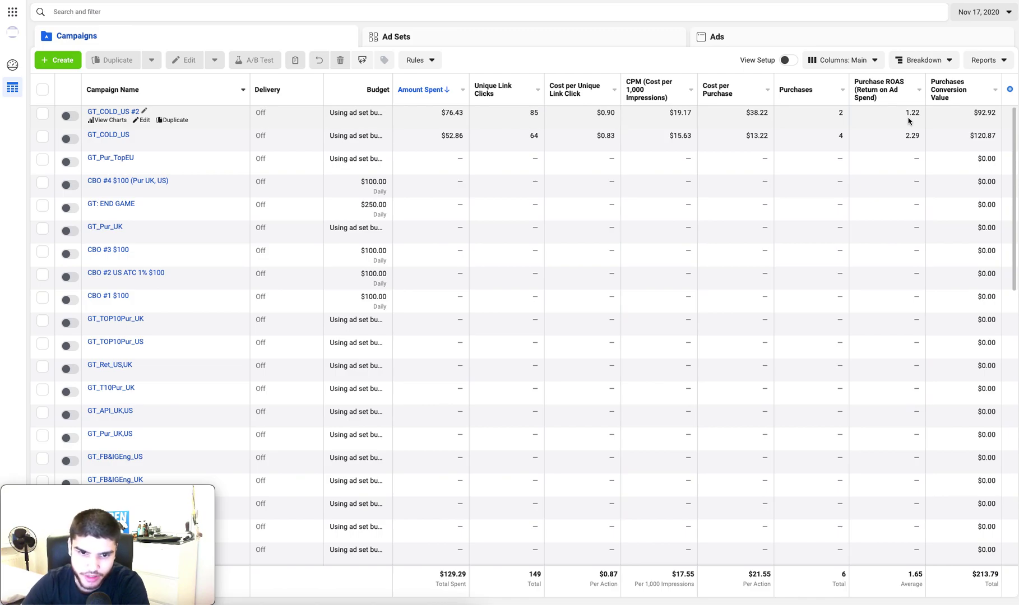
Step: Move the campaign report on to Nov 18, 2020
click(984, 12)
click(753, 104)
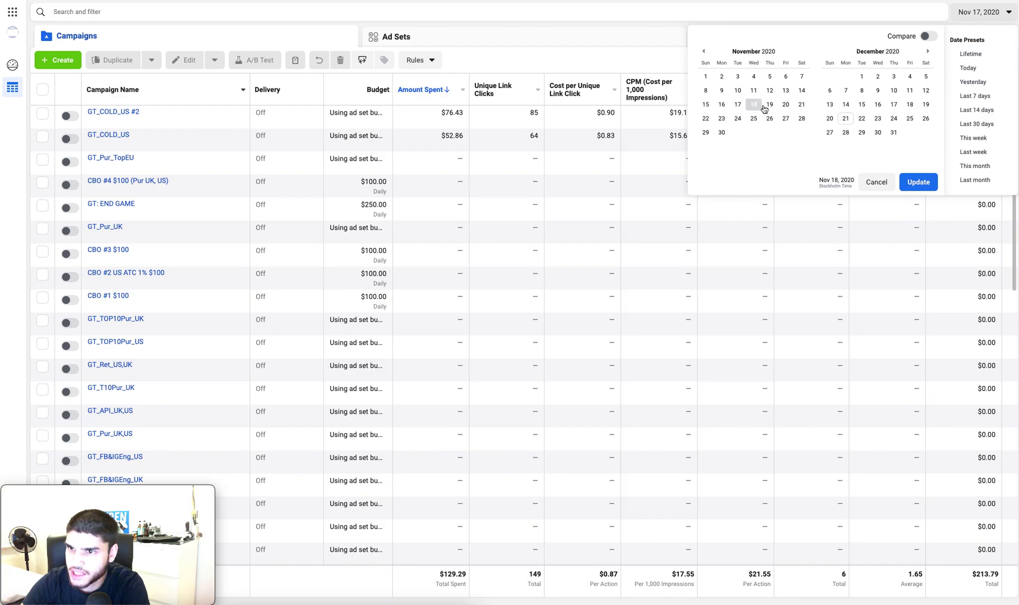
click(916, 183)
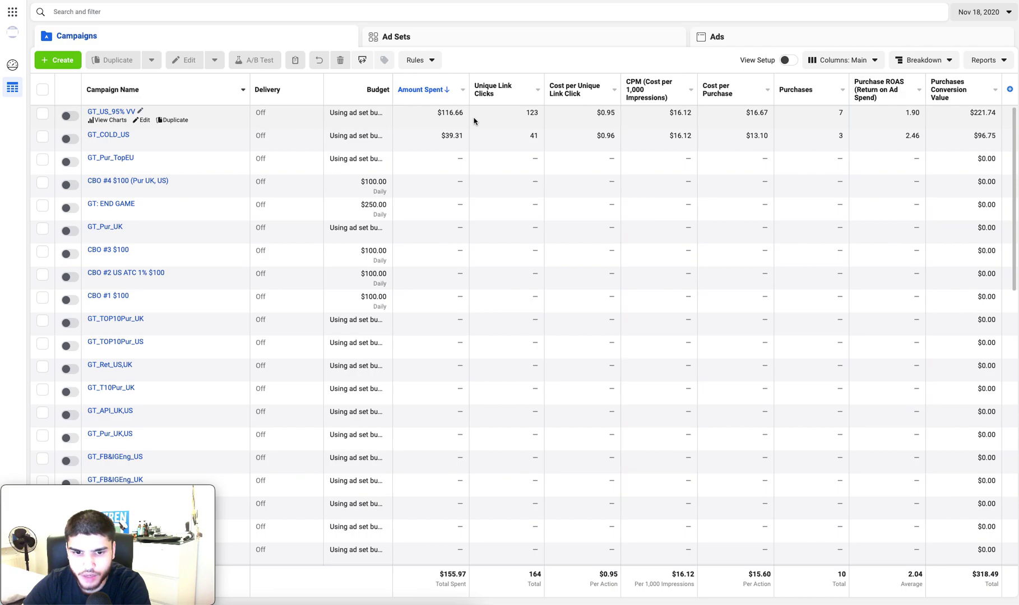
Step: View the ad sets of GT_US_95% VV and of GT_COLD_US in turn, returning to the campaign list after each
click(119, 112)
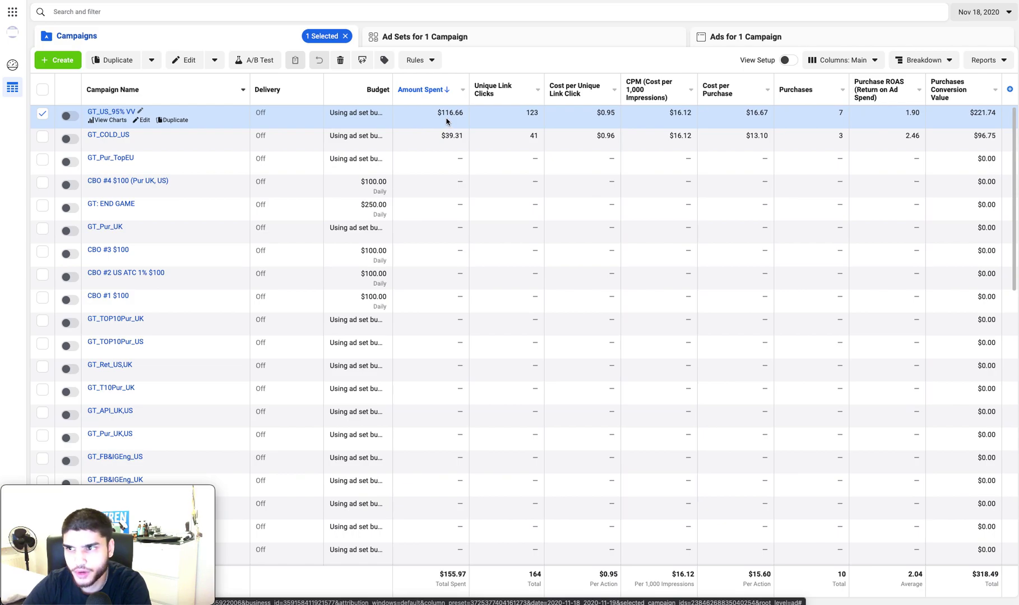
click(442, 139)
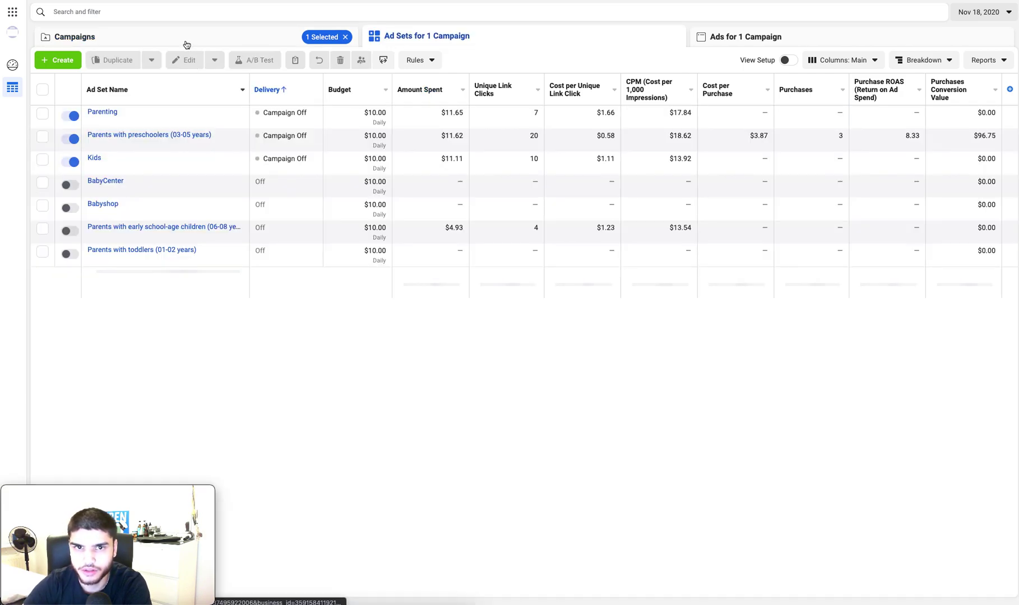
click(186, 44)
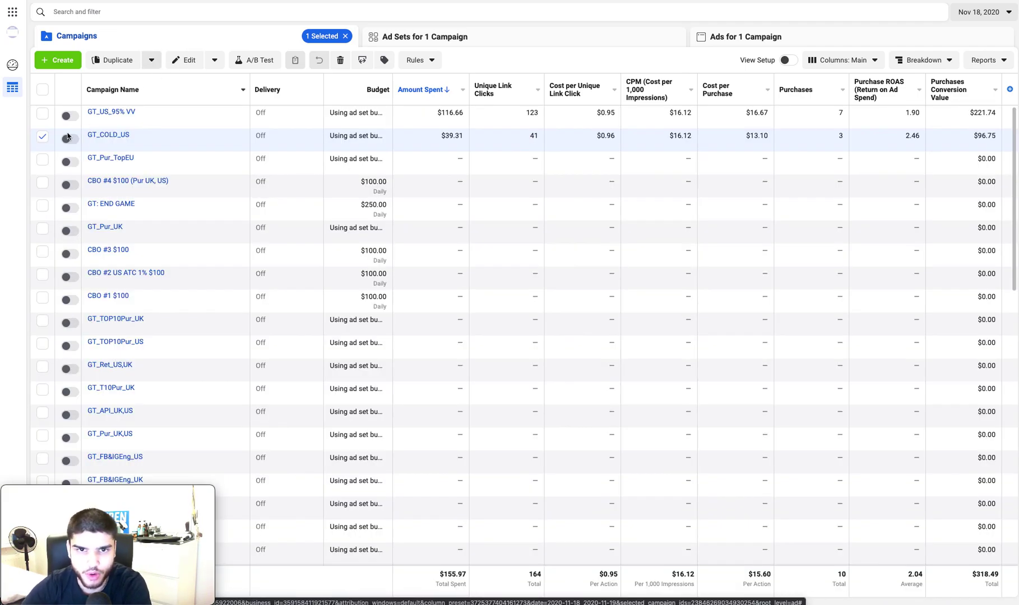
Step: Clear the campaign selection and change the report date to Nov 19, 2020
click(985, 13)
click(769, 105)
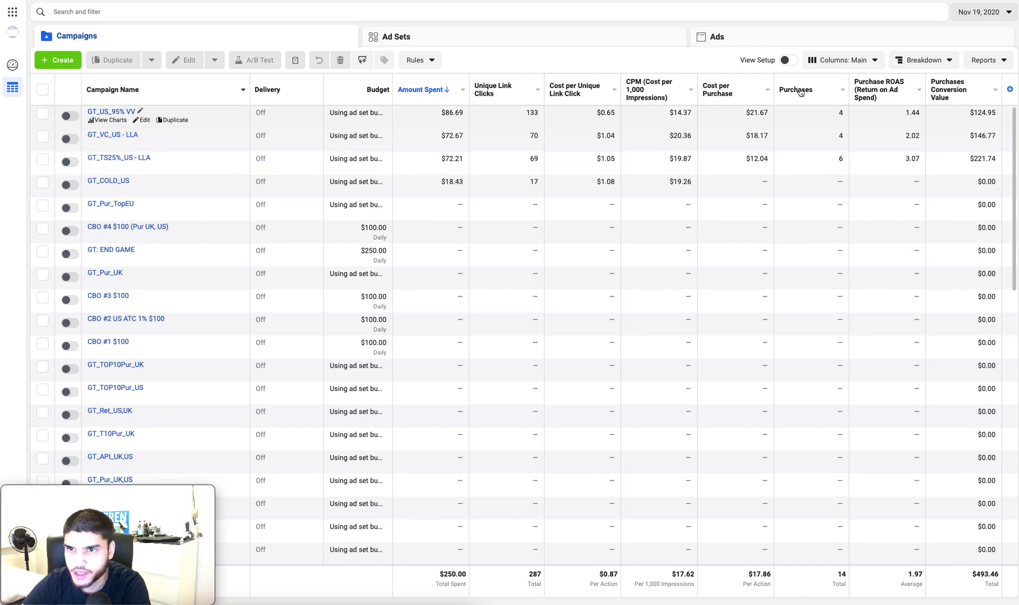
Step: Set the report range to Nov 12, 2020 – Nov 17, 2020 and highlight the total amount spent
click(985, 21)
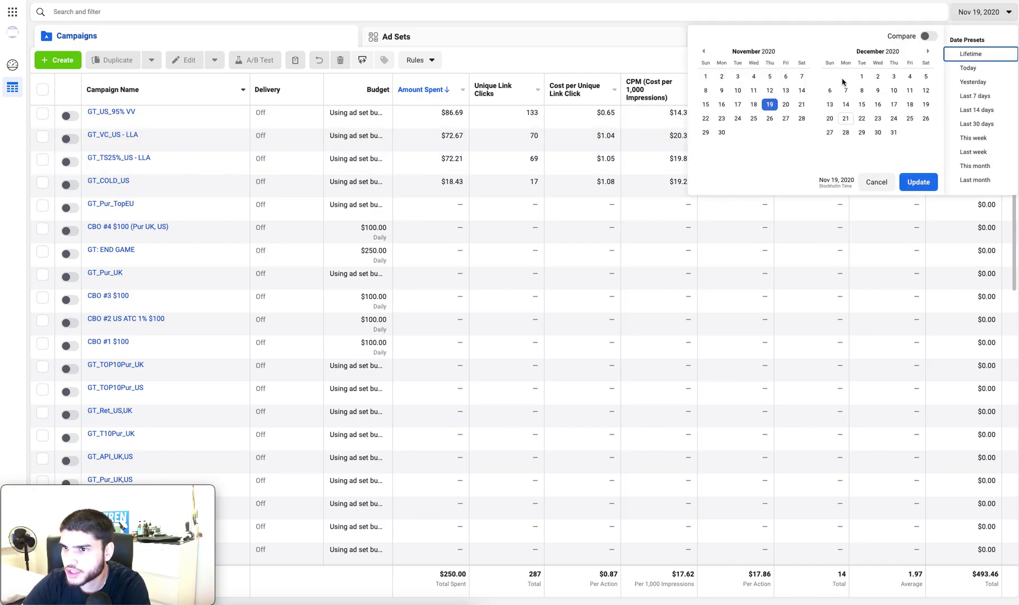
click(769, 91)
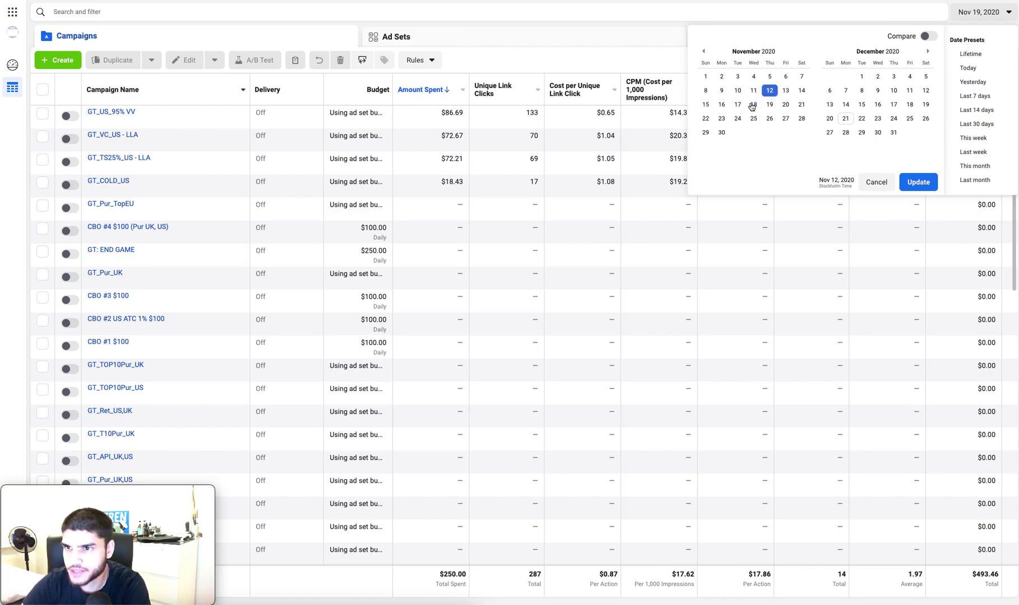
click(737, 107)
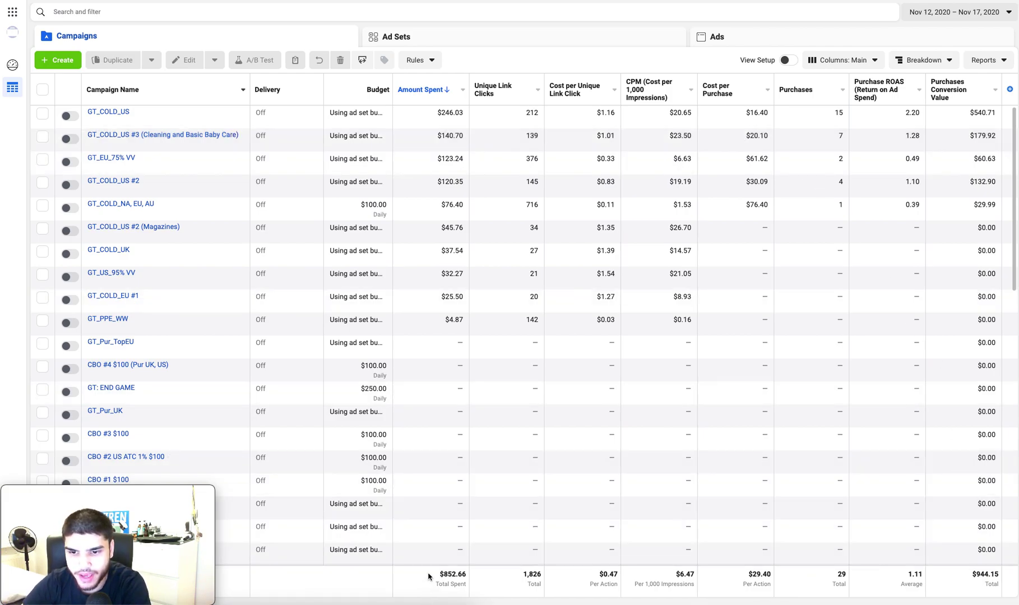
drag(434, 578, 468, 577)
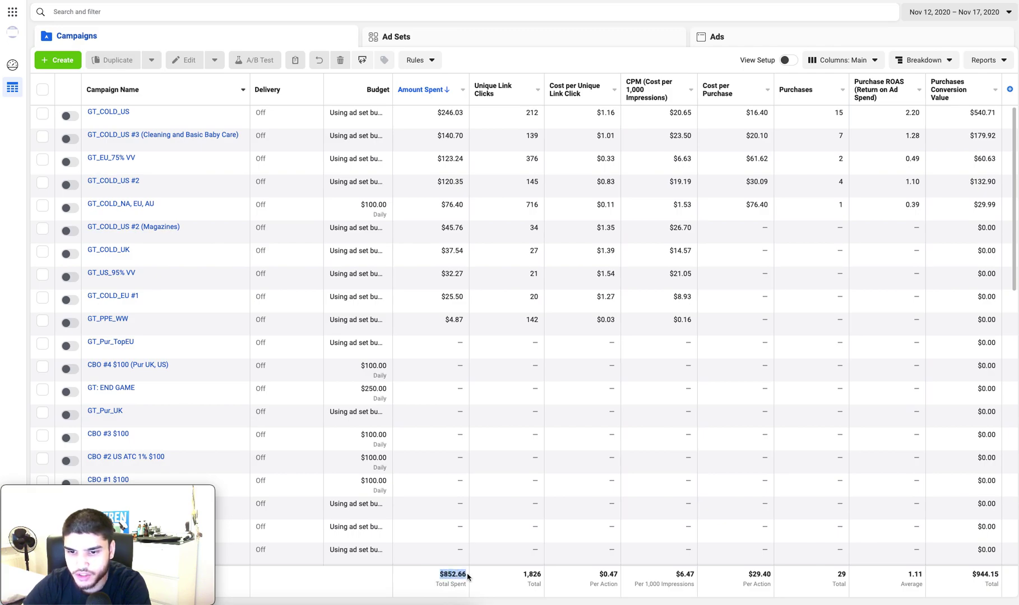
click(465, 575)
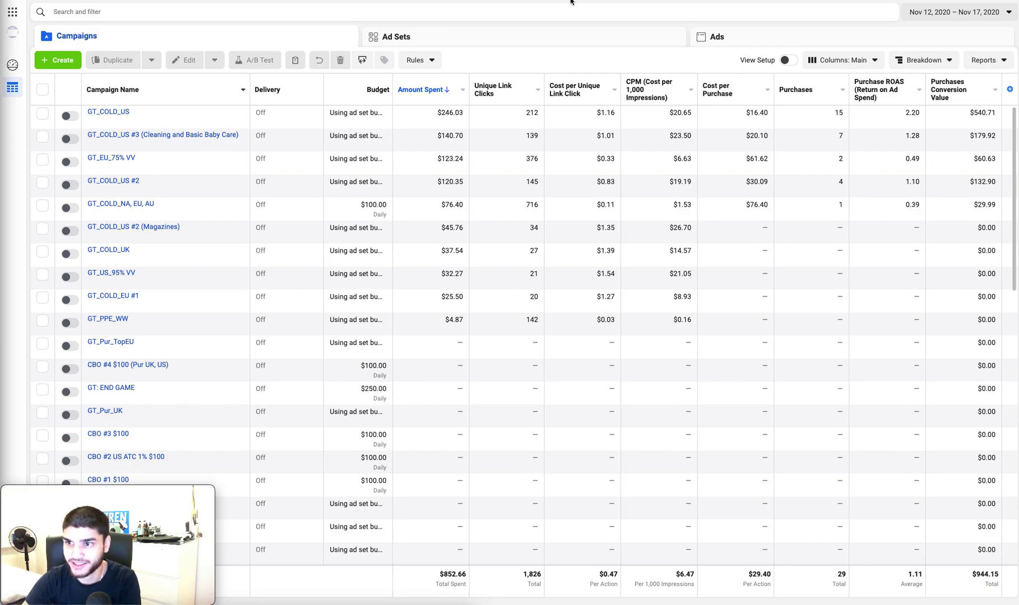
Step: Narrow the campaign report to the single day Nov 18, 2020
click(935, 18)
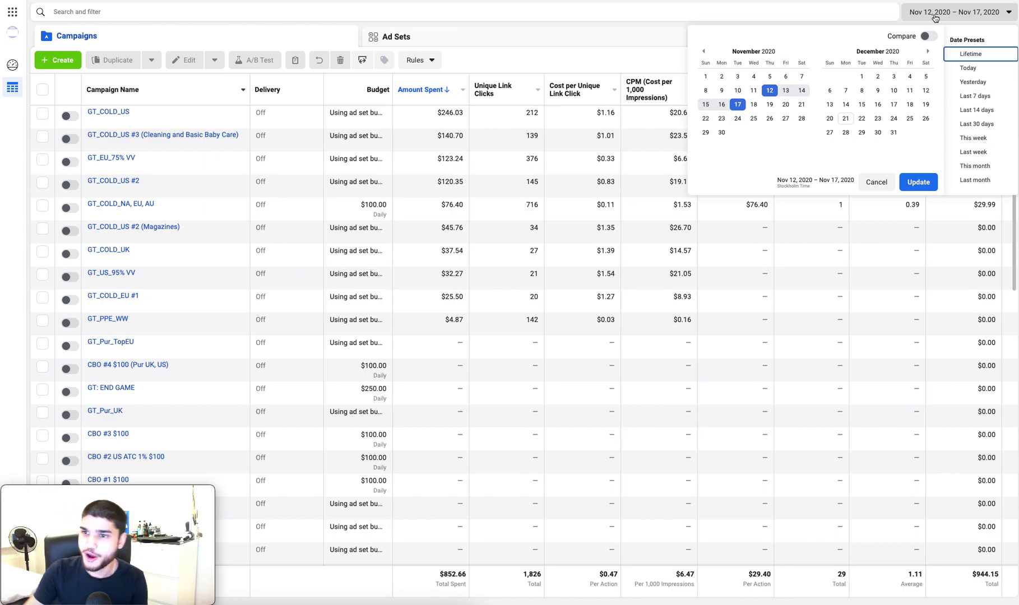
click(753, 104)
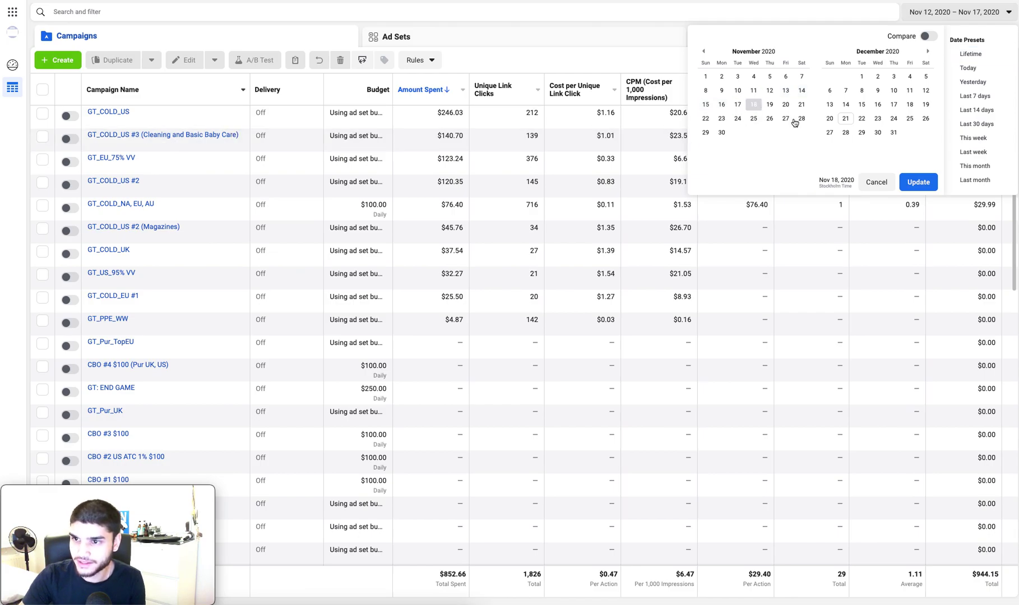
click(909, 181)
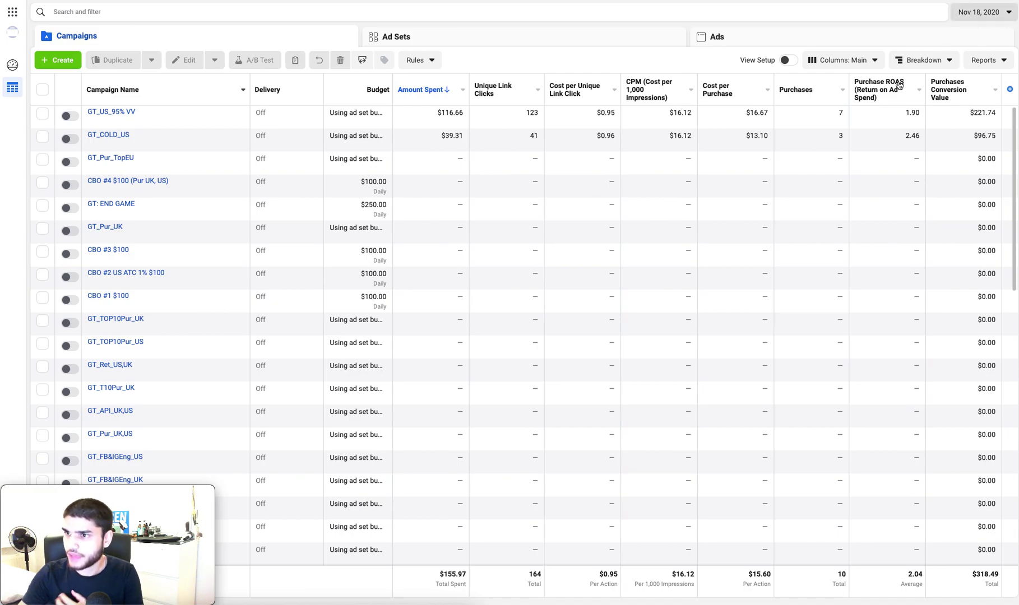
Step: Change the campaign report date to the single day Nov 19, 2020
click(983, 12)
click(770, 104)
click(903, 181)
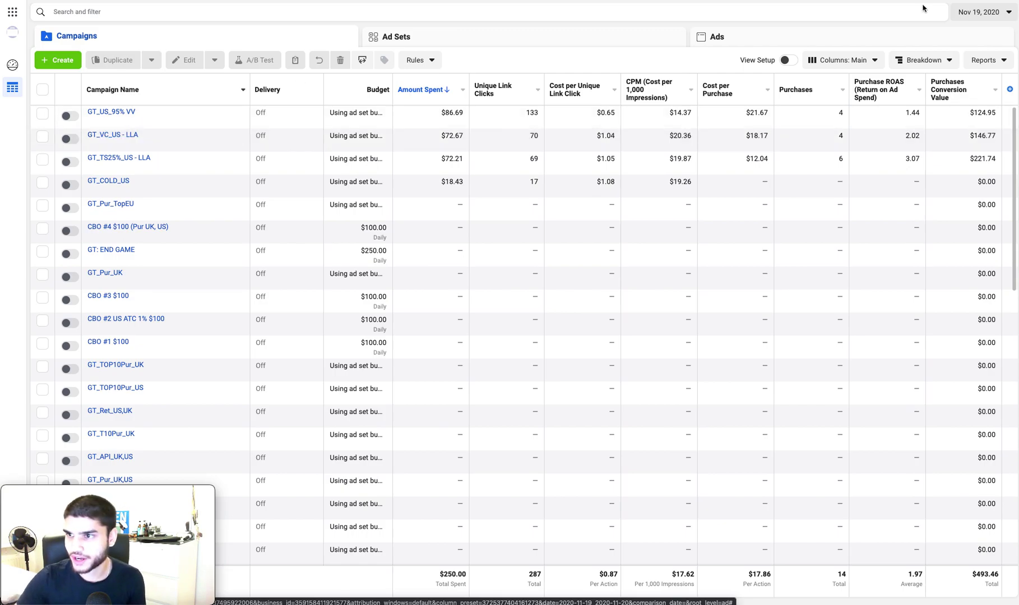
click(983, 12)
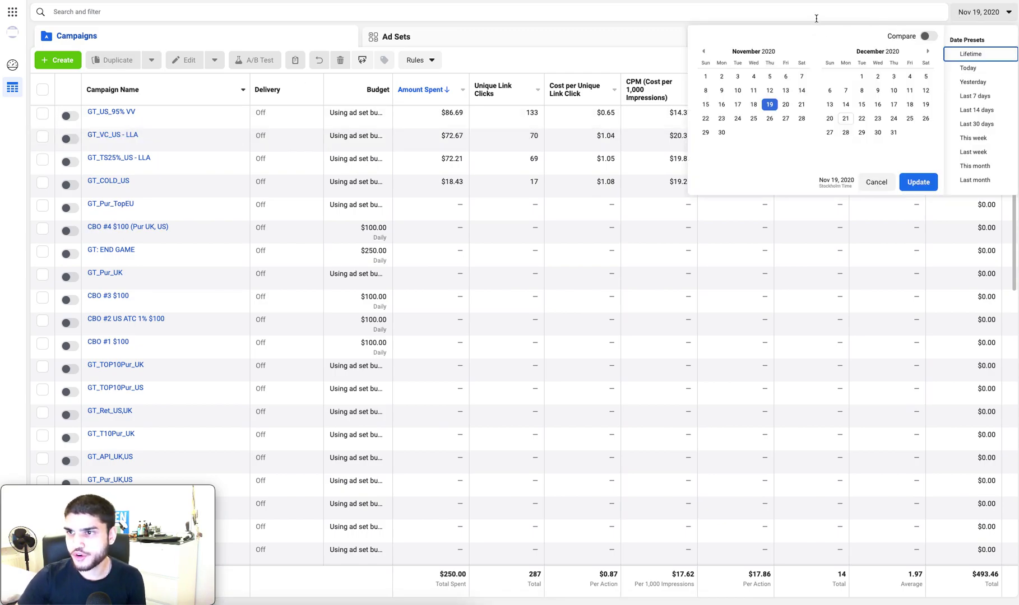
click(782, 17)
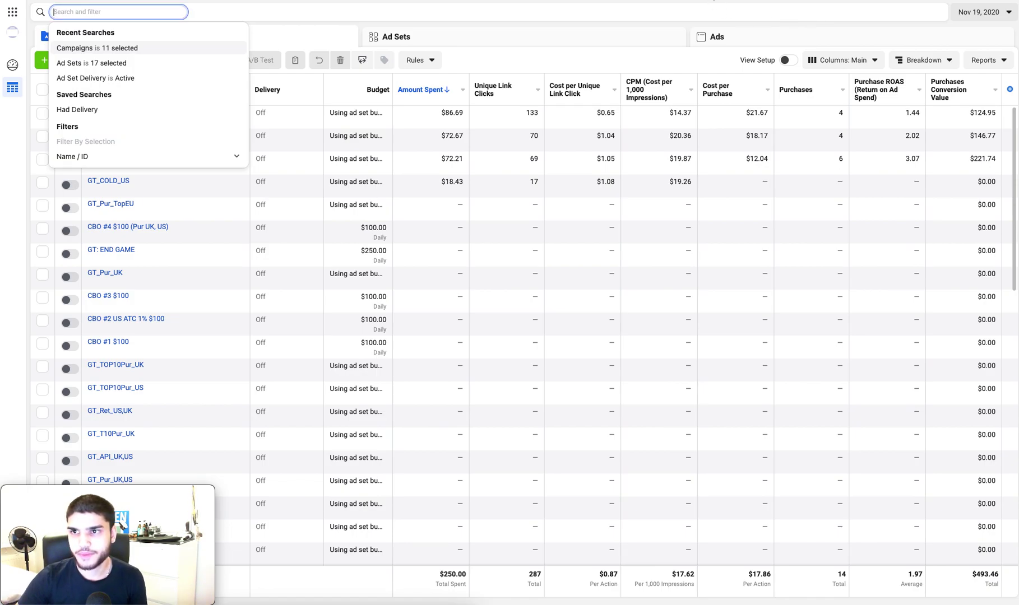
click(714, 3)
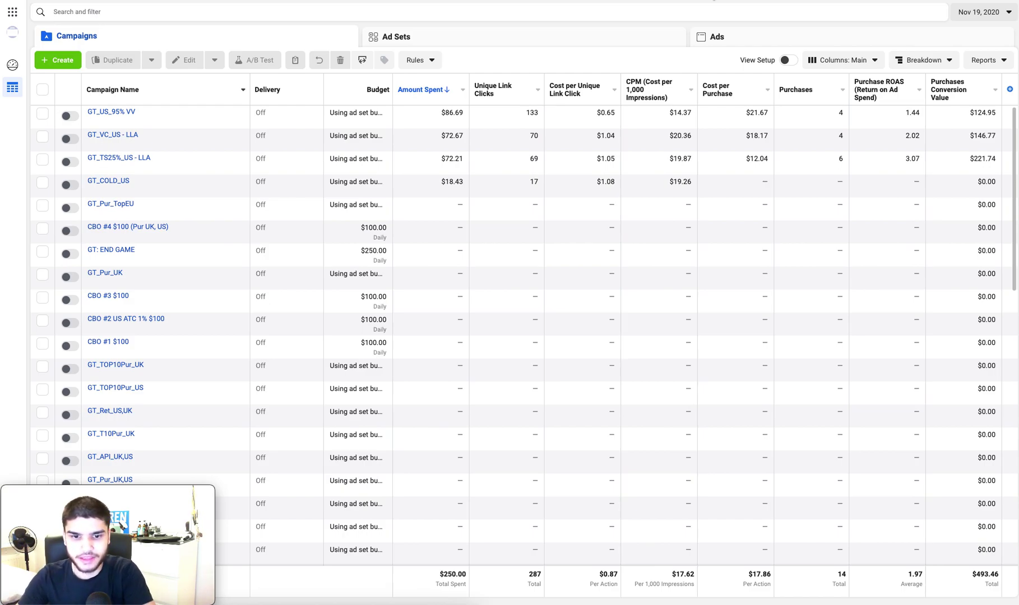
Step: Move the campaign report on to the single day Nov 20, 2020
click(980, 13)
click(785, 104)
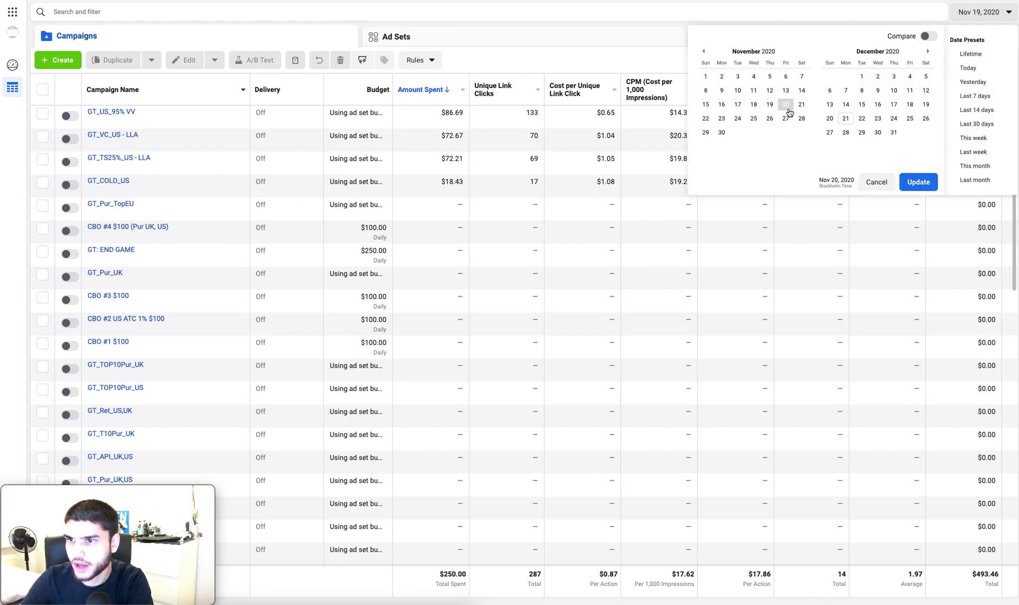
click(785, 105)
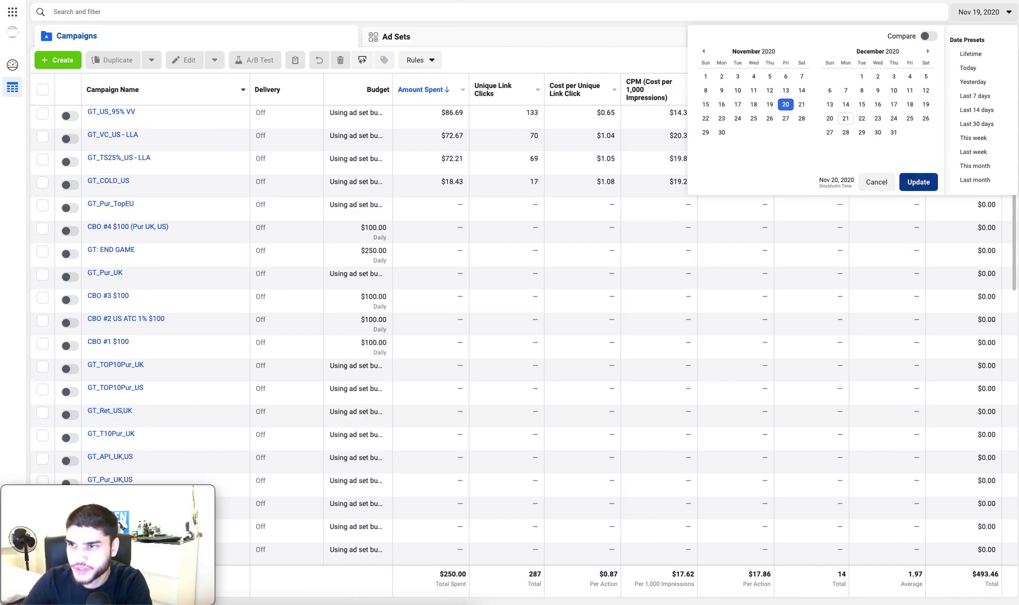
click(917, 182)
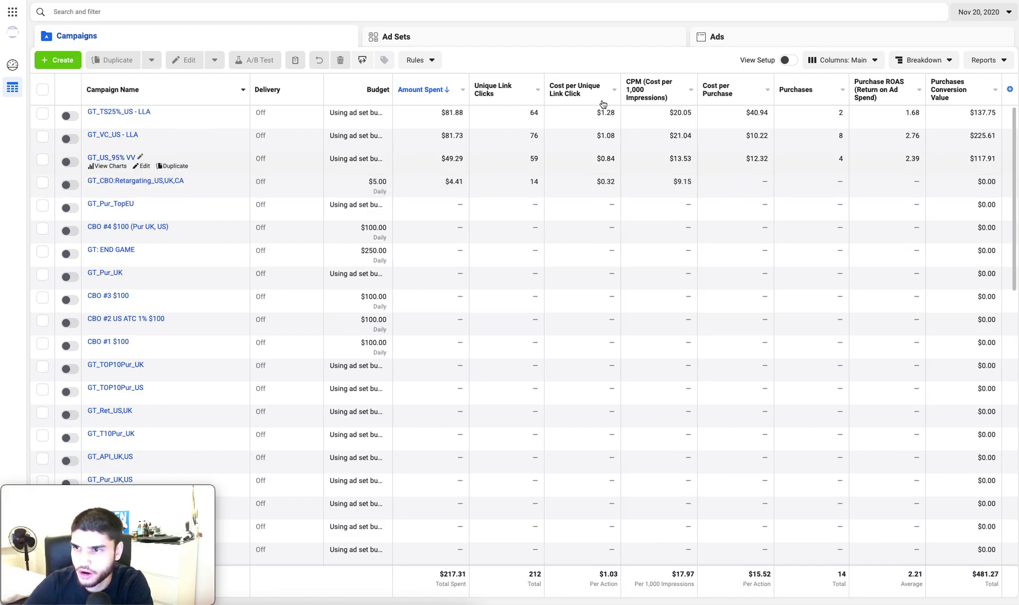
Step: Set the campaign report to the single day Nov 21, 2020
click(979, 13)
click(801, 105)
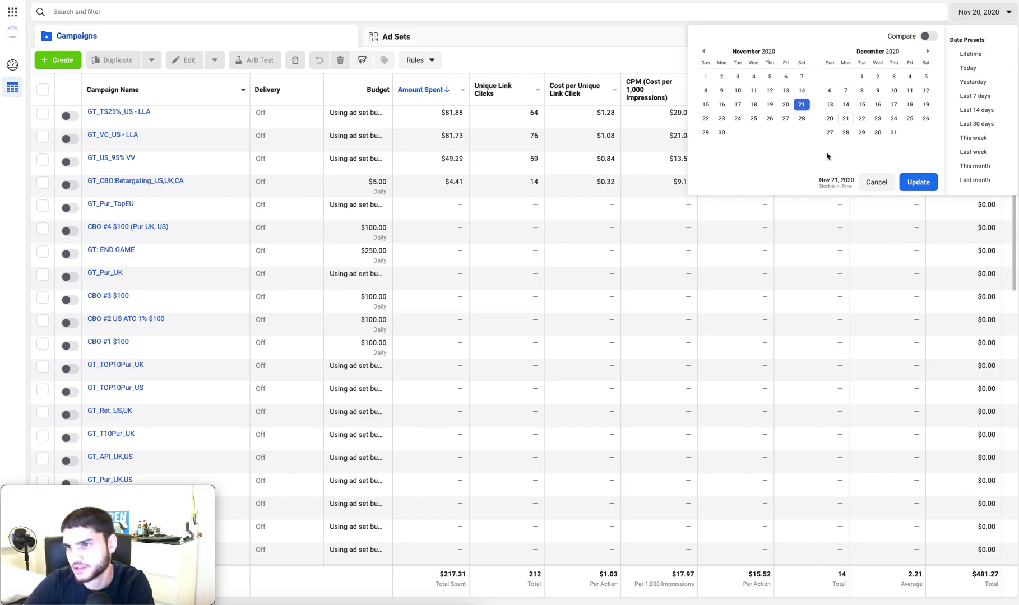
click(918, 183)
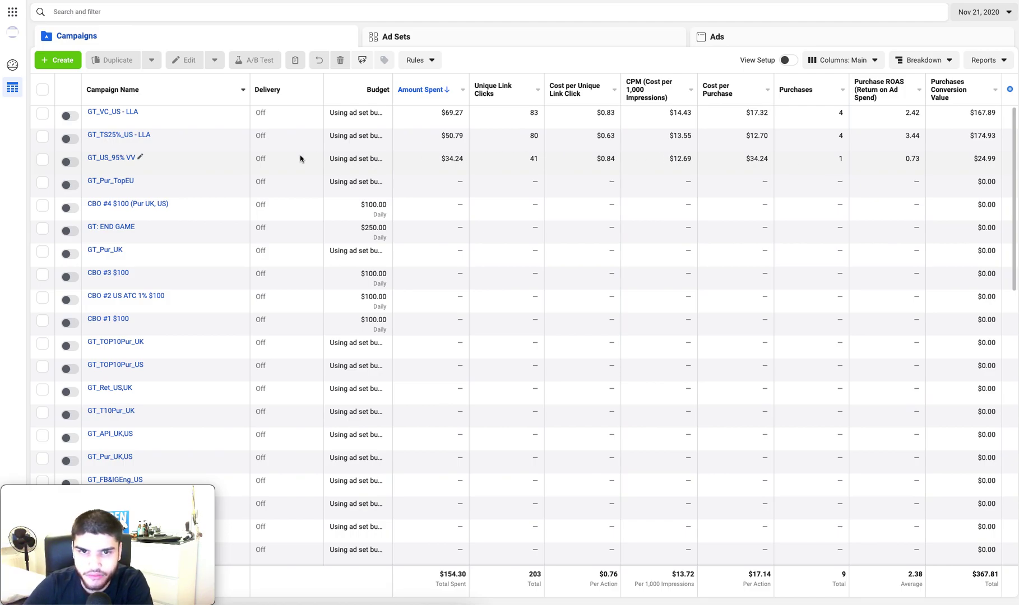
Step: Look over the campaigns with spend on Nov 21 and change the report date to Nov 22, 2020
mouse_move(135, 154)
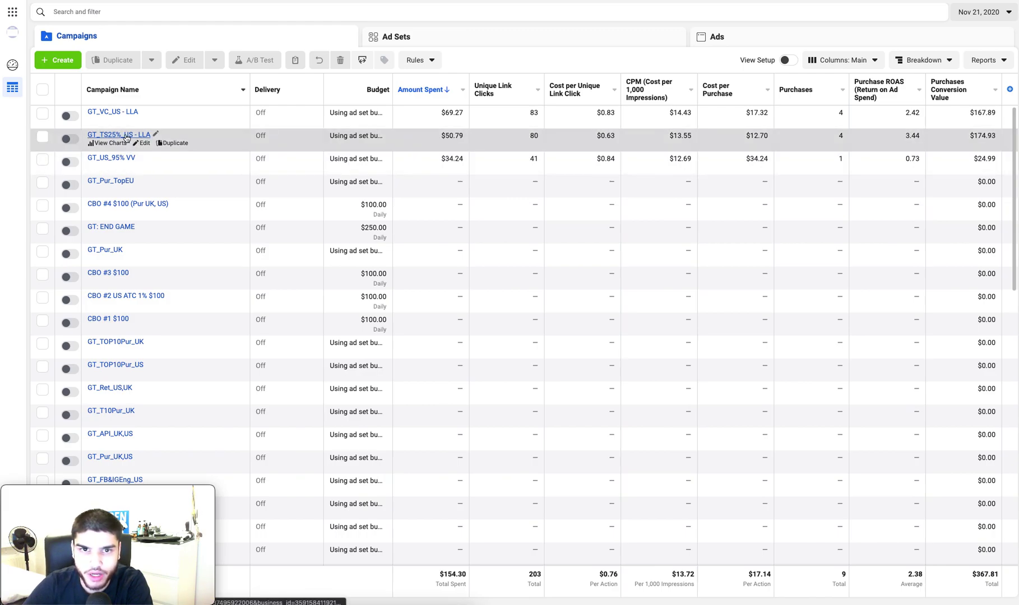
mouse_move(122, 116)
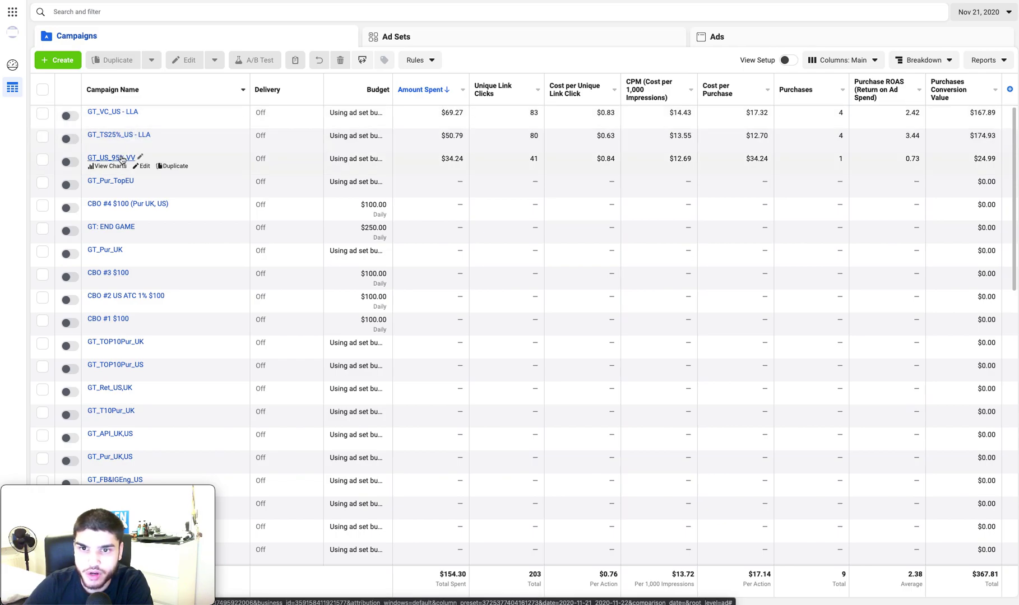
click(977, 12)
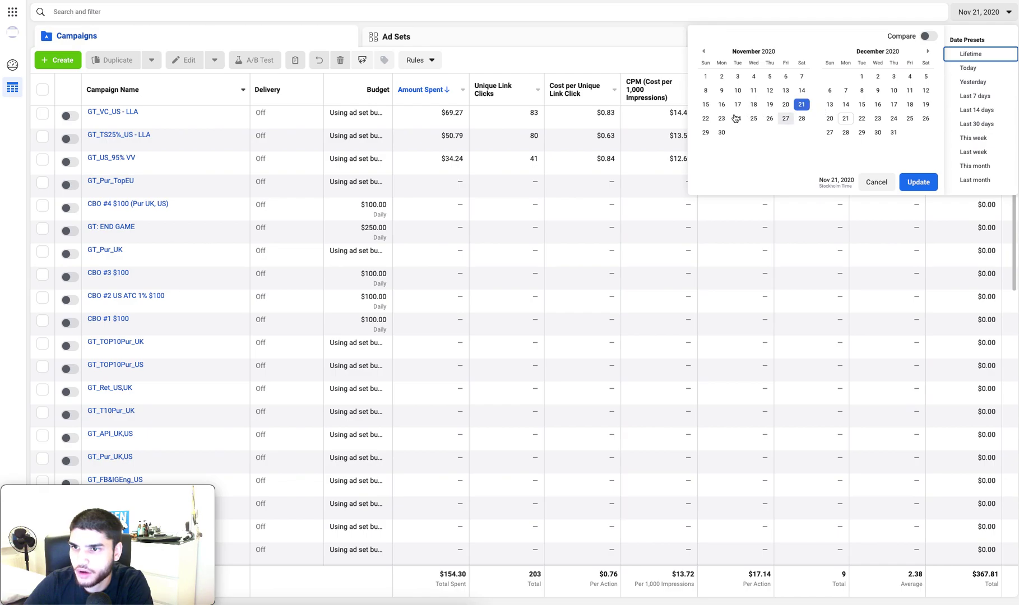
click(710, 120)
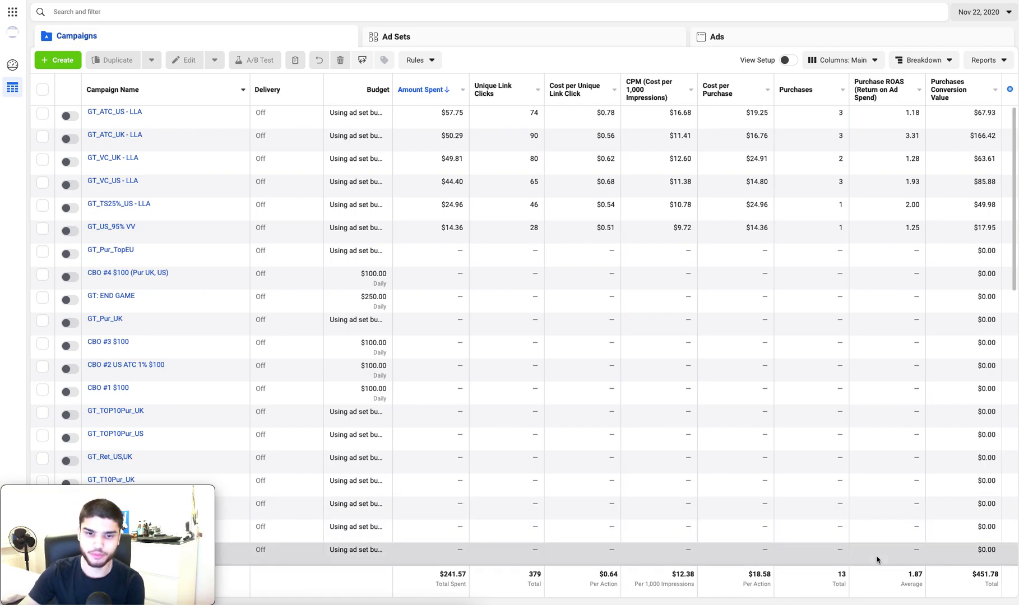
Step: Change the report date to Nov 23, 2020 and highlight the average purchase ROAS in the totals row
click(981, 19)
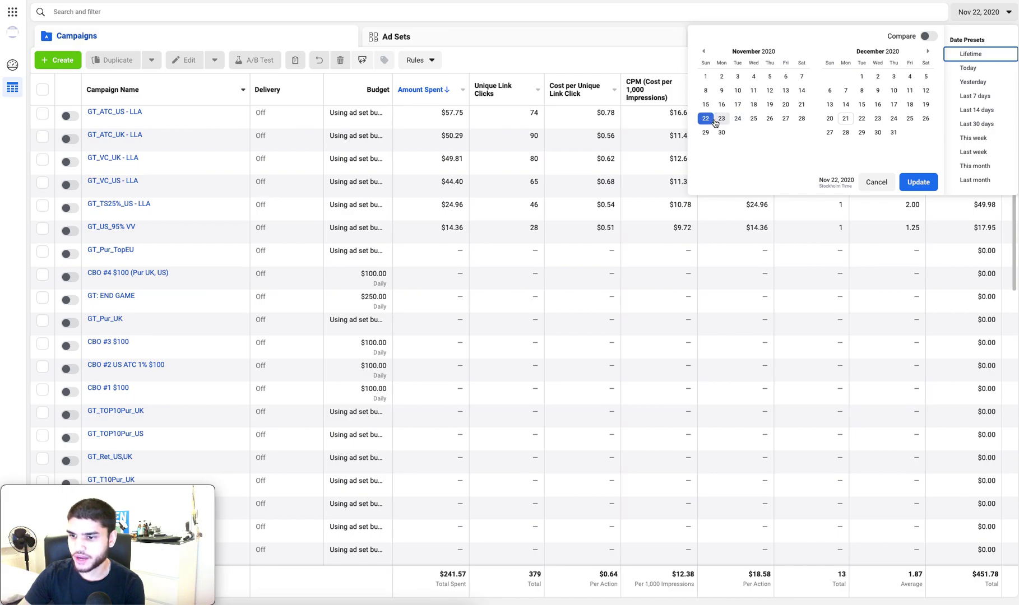
click(720, 120)
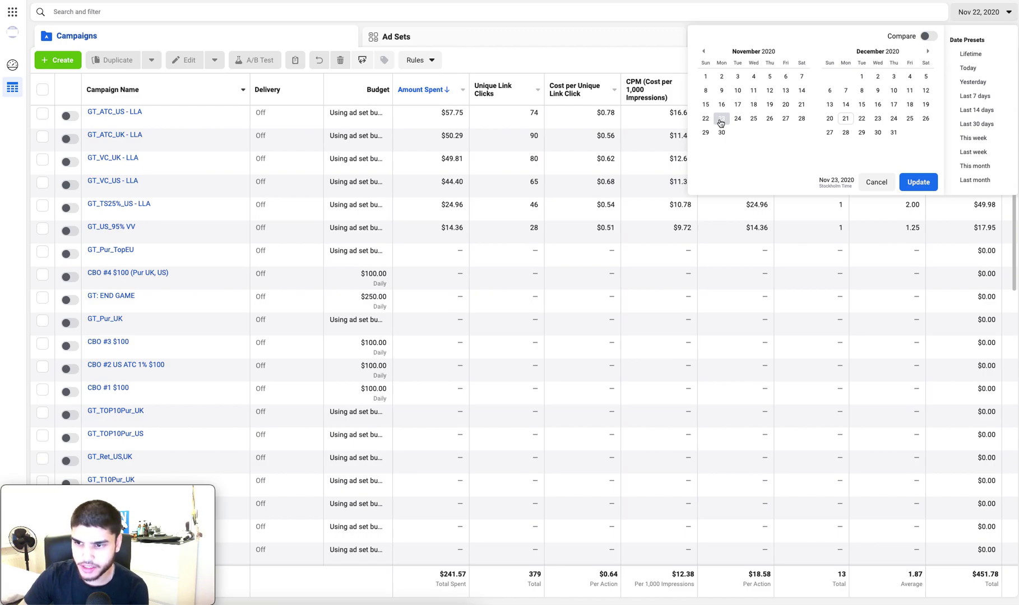
click(720, 121)
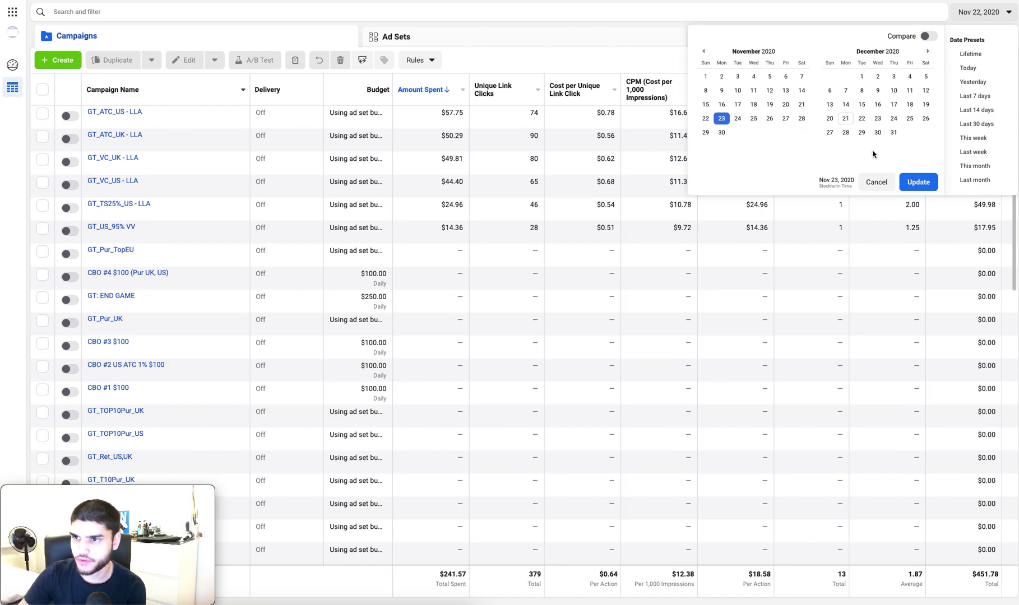
click(910, 181)
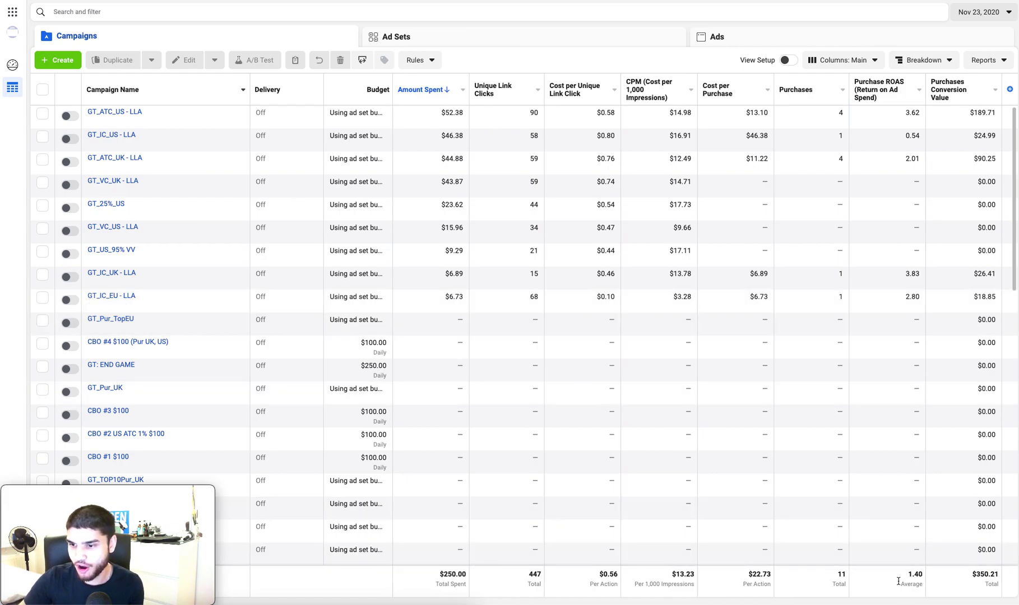
drag(902, 578, 918, 576)
click(918, 577)
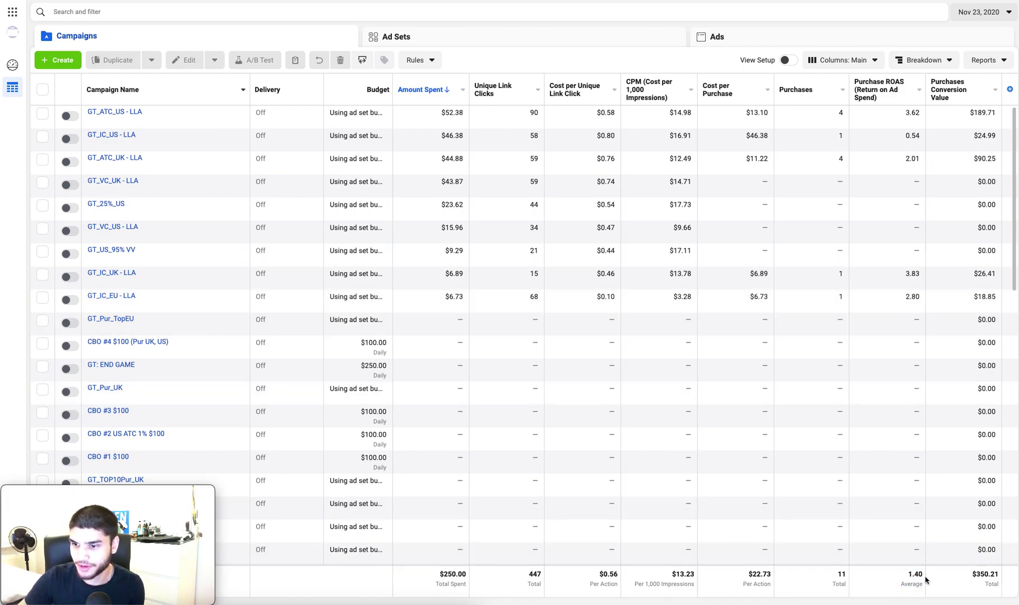
Step: Set the campaign report to the single day Nov 24, 2020
click(979, 13)
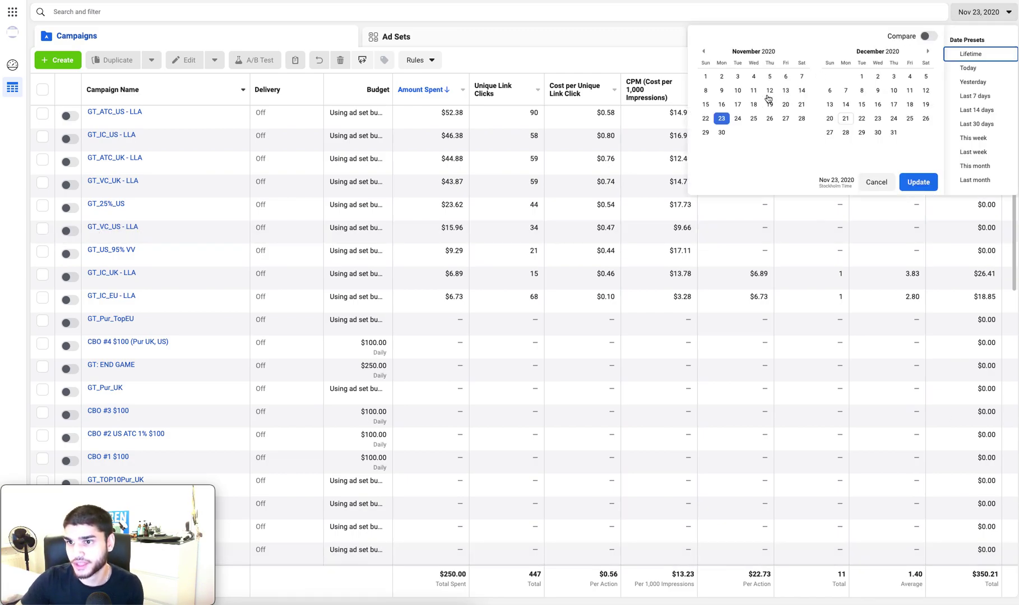
click(976, 15)
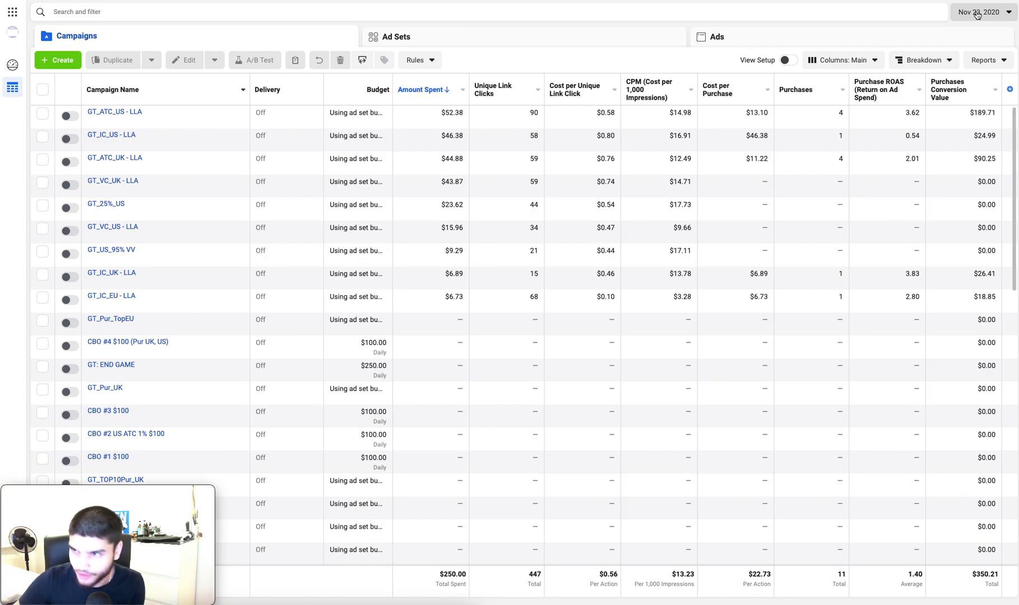
click(976, 15)
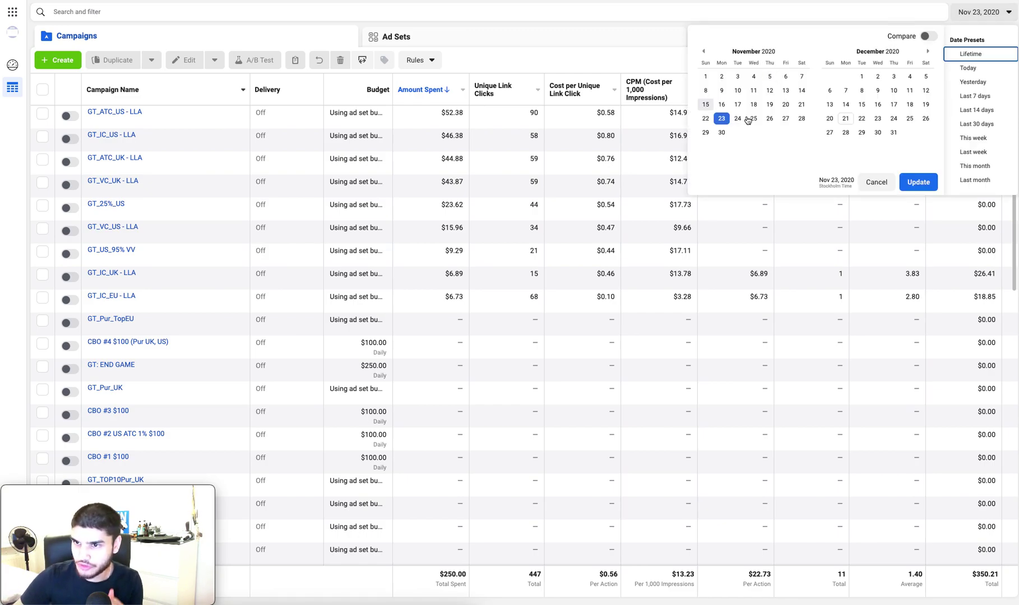
click(737, 118)
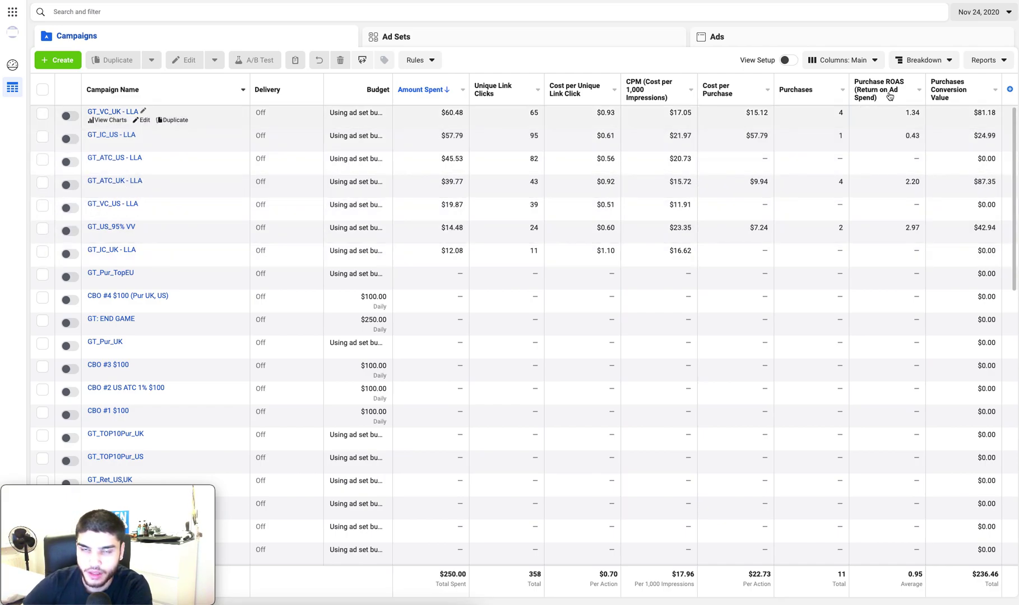
Step: Change the report date to Nov 25, 2020 and highlight the total amount spent
click(978, 15)
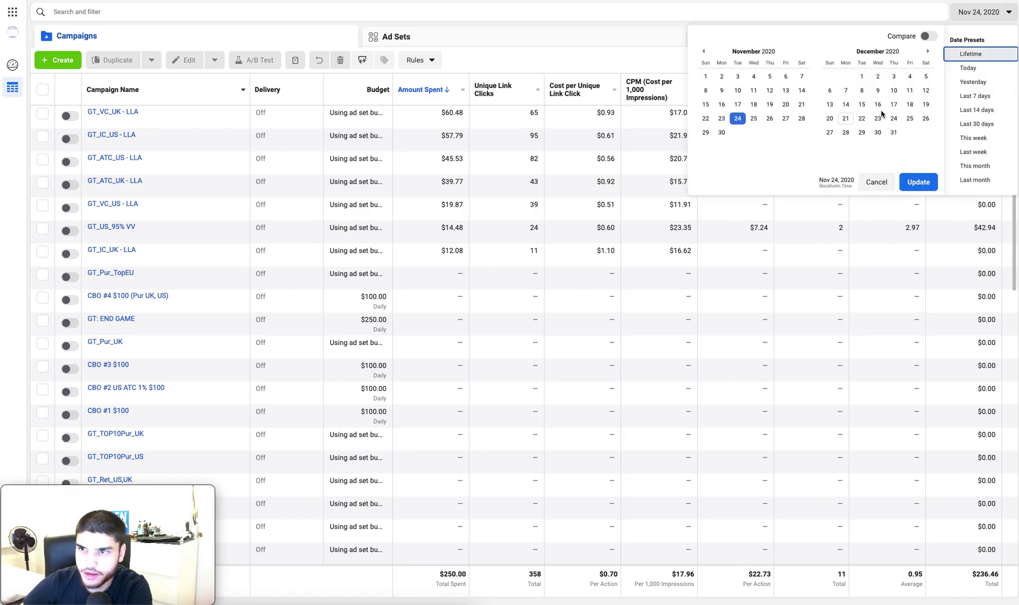
click(918, 182)
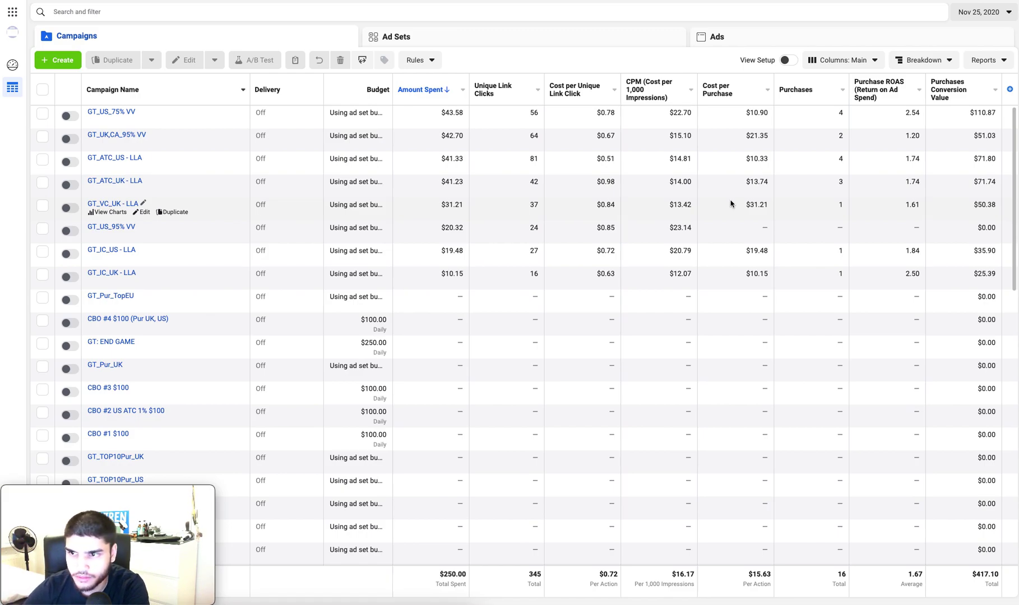
click(979, 12)
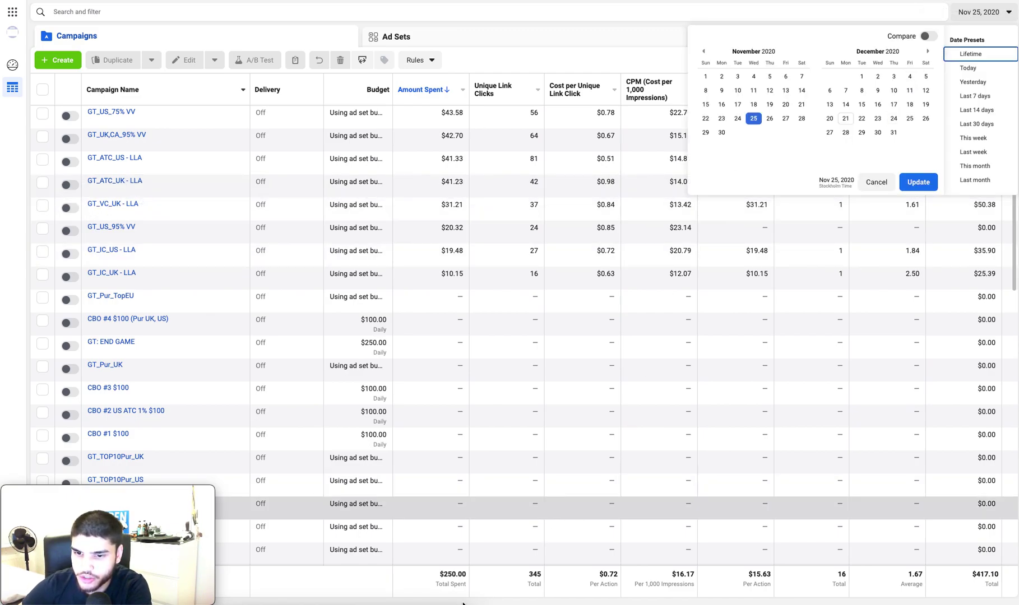
drag(442, 576, 485, 579)
click(527, 577)
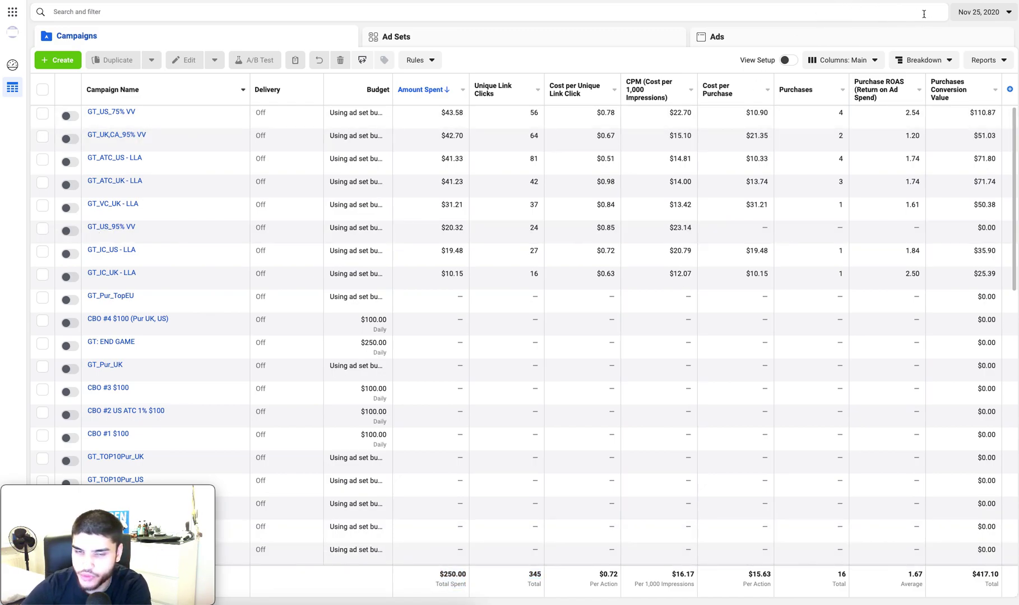
Step: Move the campaign report on to the single day Nov 26, 2020
click(983, 16)
click(769, 120)
click(918, 183)
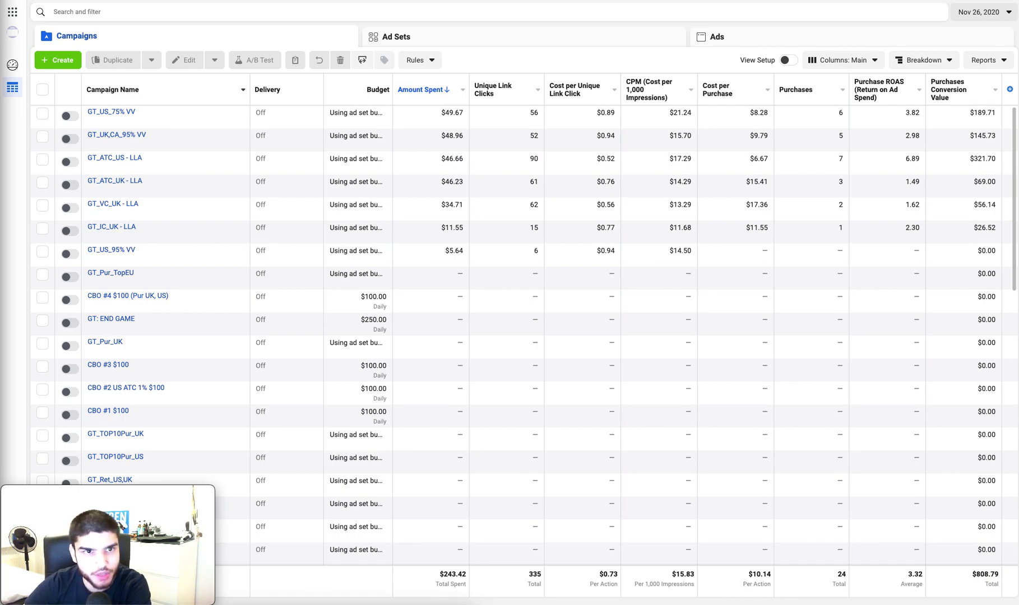
Step: Open the Calculator app, divide 930,56 by 243,42 to work out the day's return on ad spend, and close it
key(super+space)
text(cacl)
key(BackSpace)
key(BackSpace)
text(lc)
key(Return)
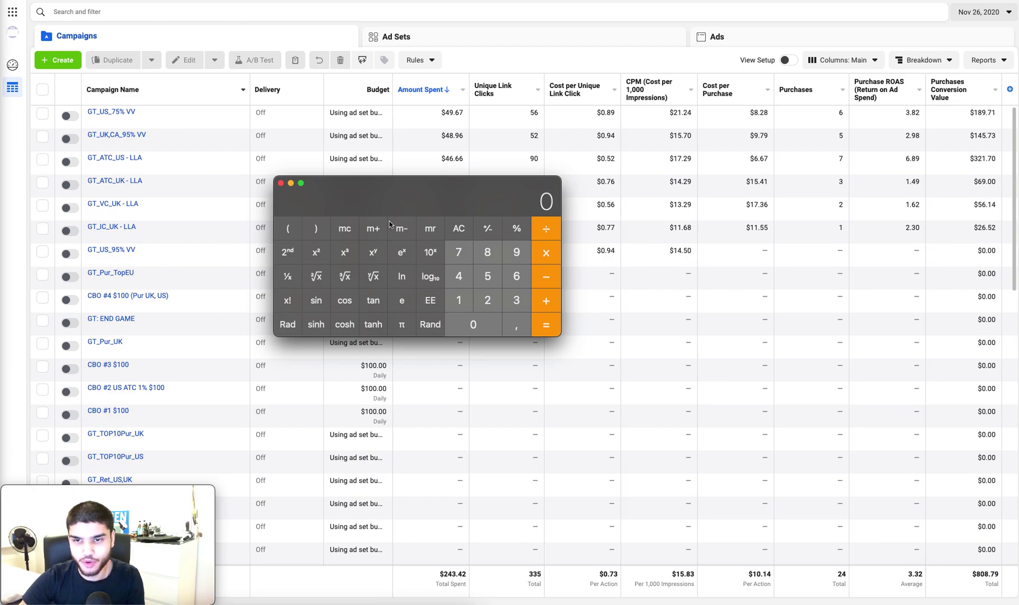
text(9)
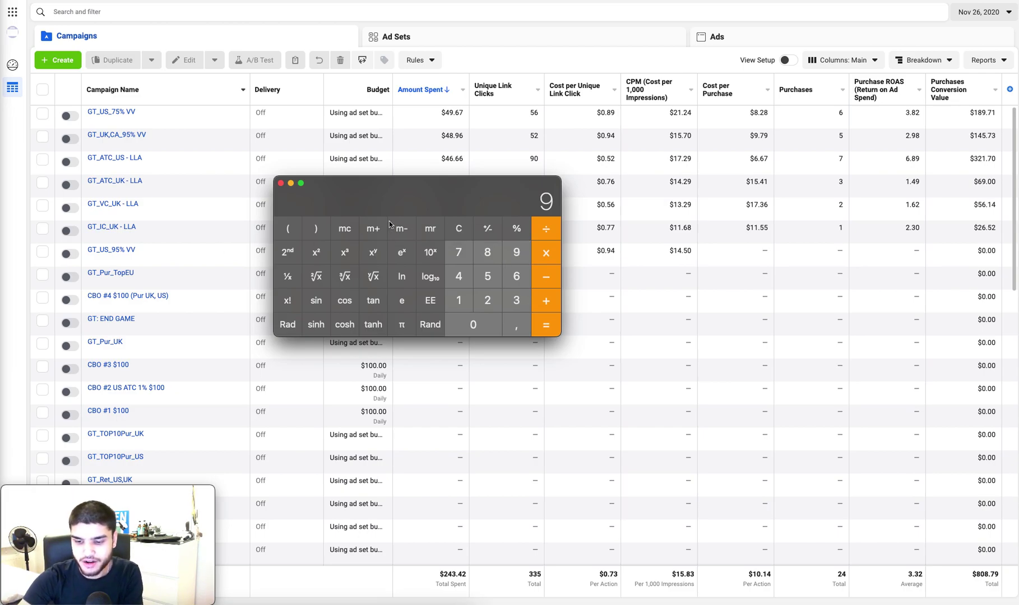
text(30,56)
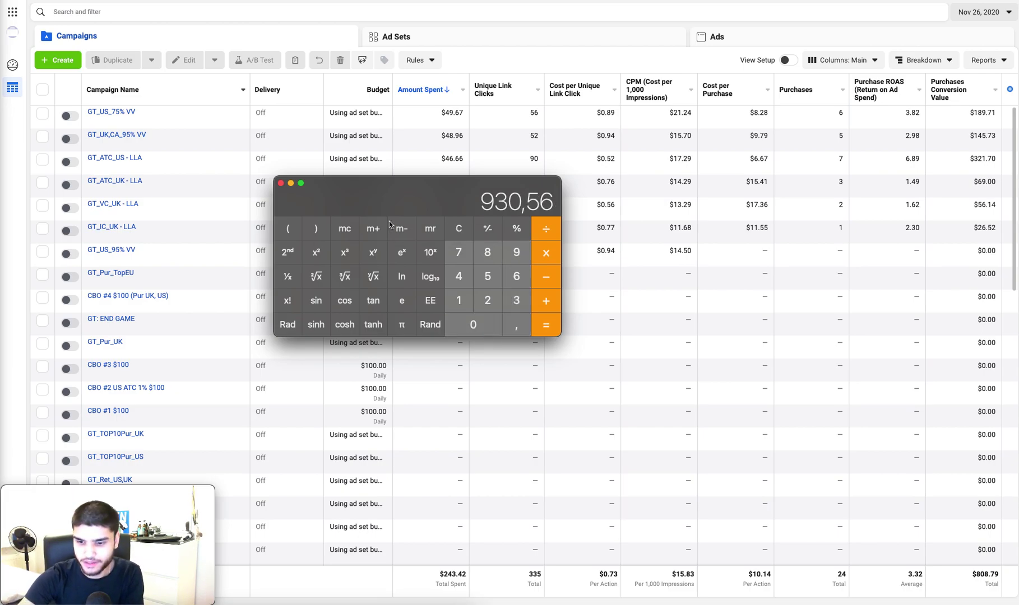
text(/243)
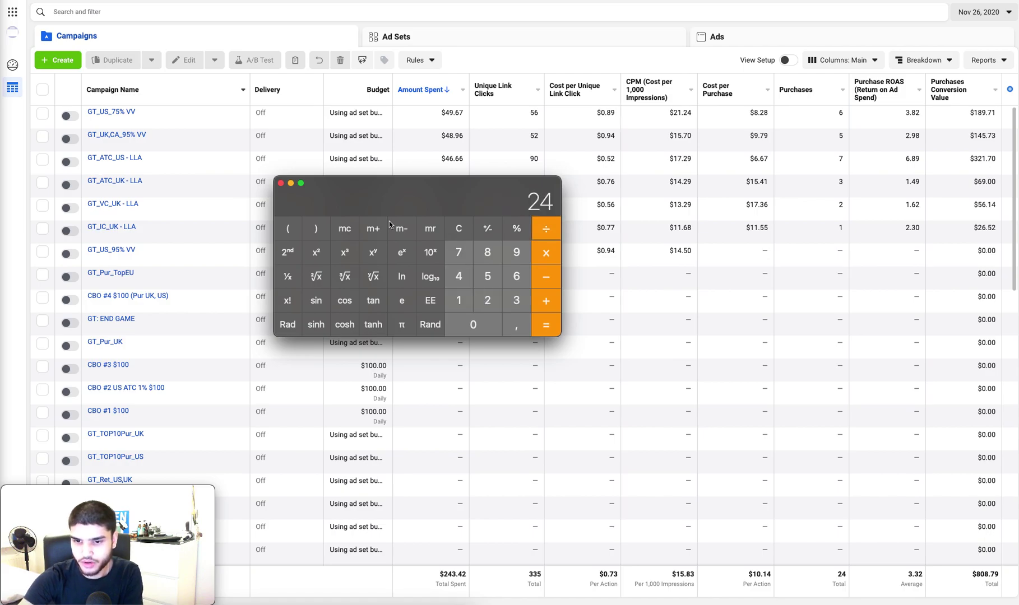
text(,42)
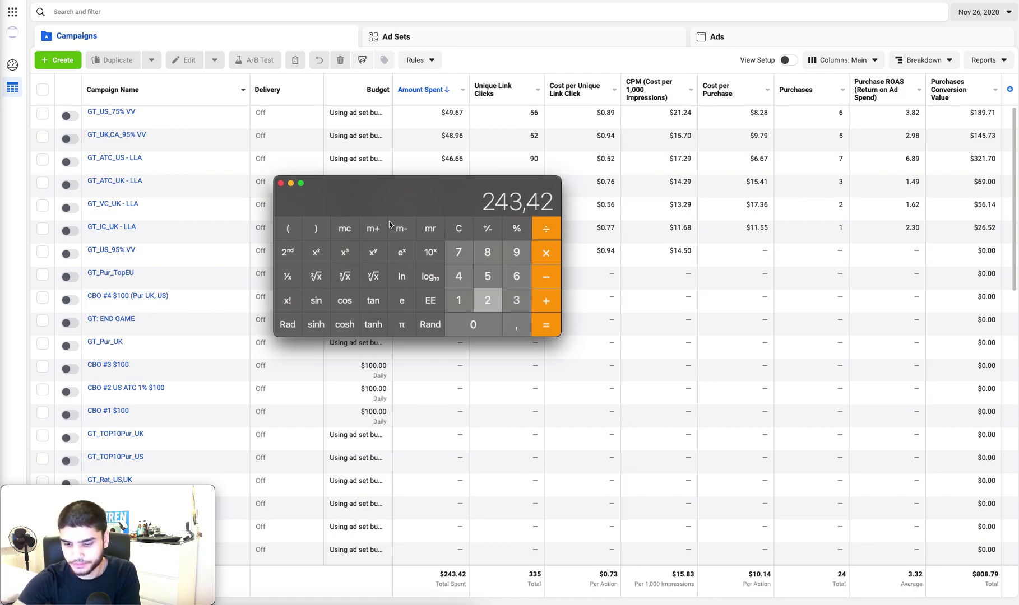
key(Return)
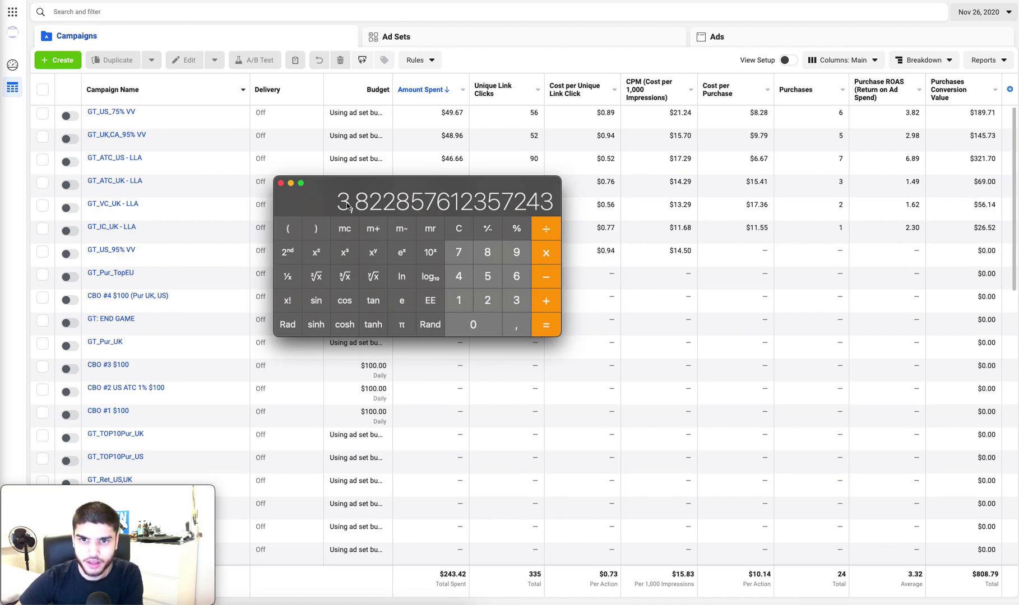
click(281, 184)
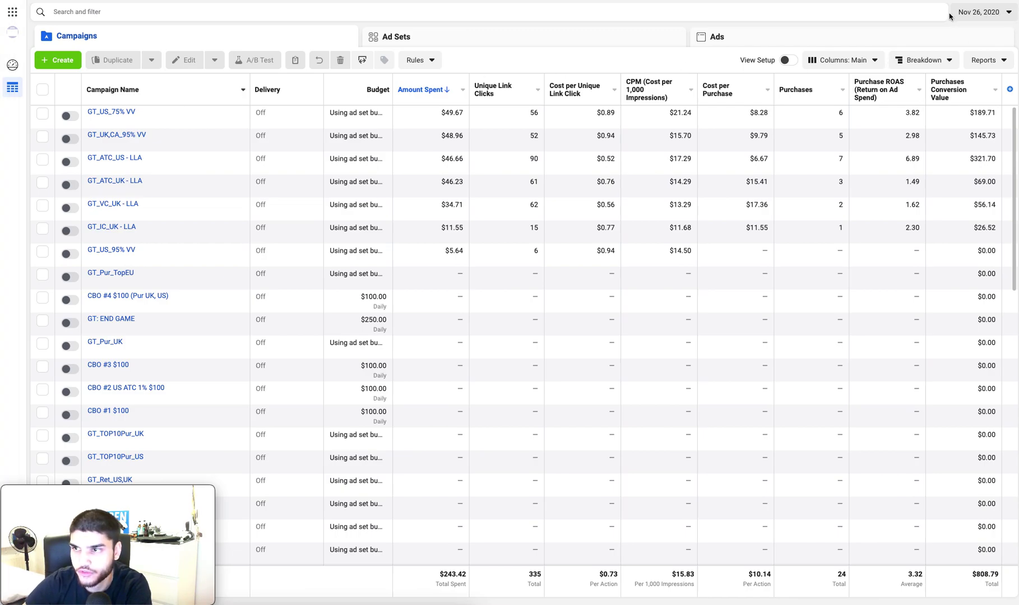
Step: Set the campaign report to the single day Nov 27, 2020 to review that day's results
click(978, 17)
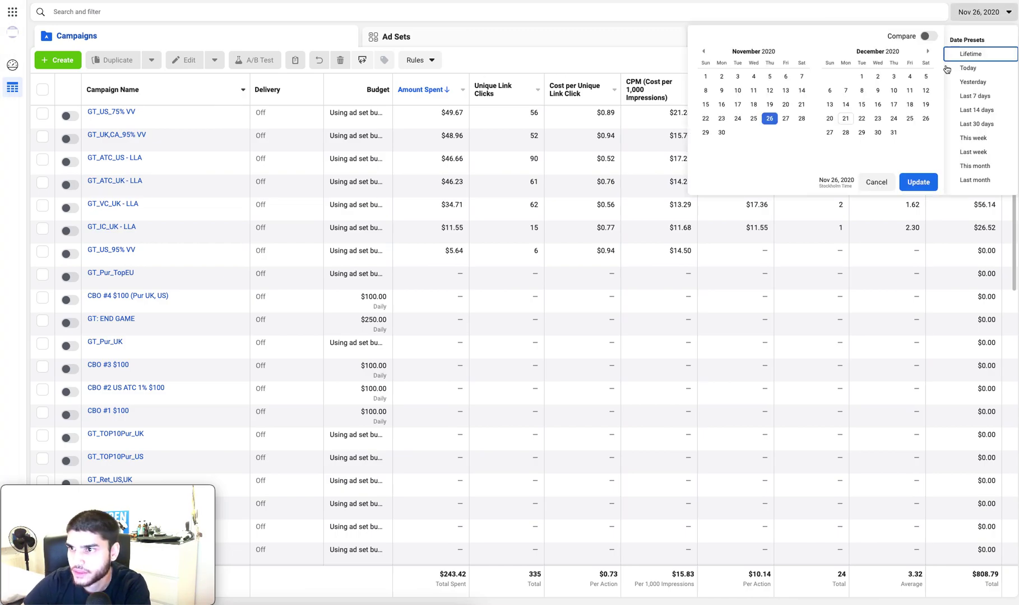
click(785, 119)
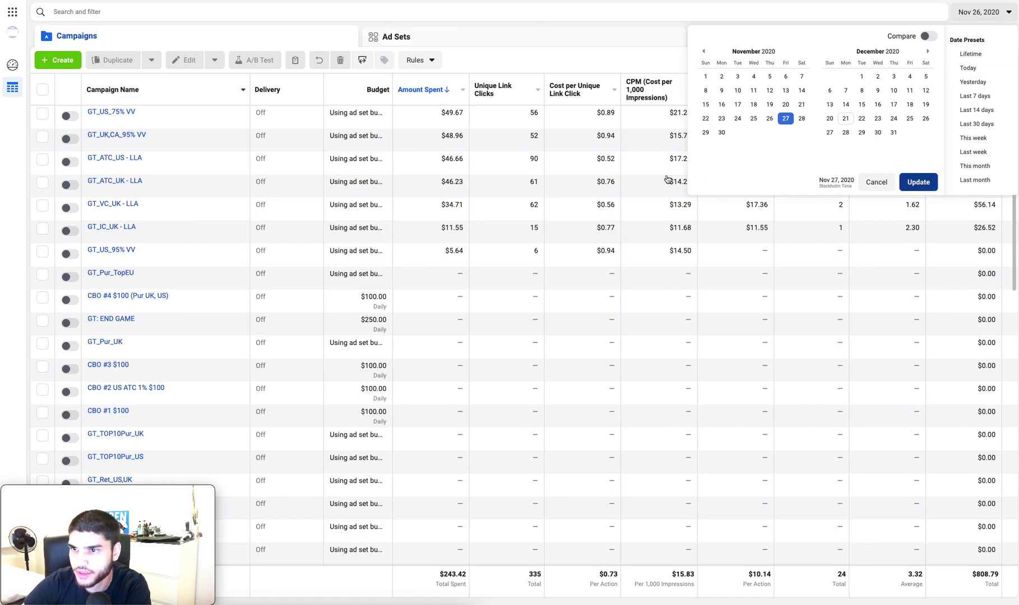
click(618, 148)
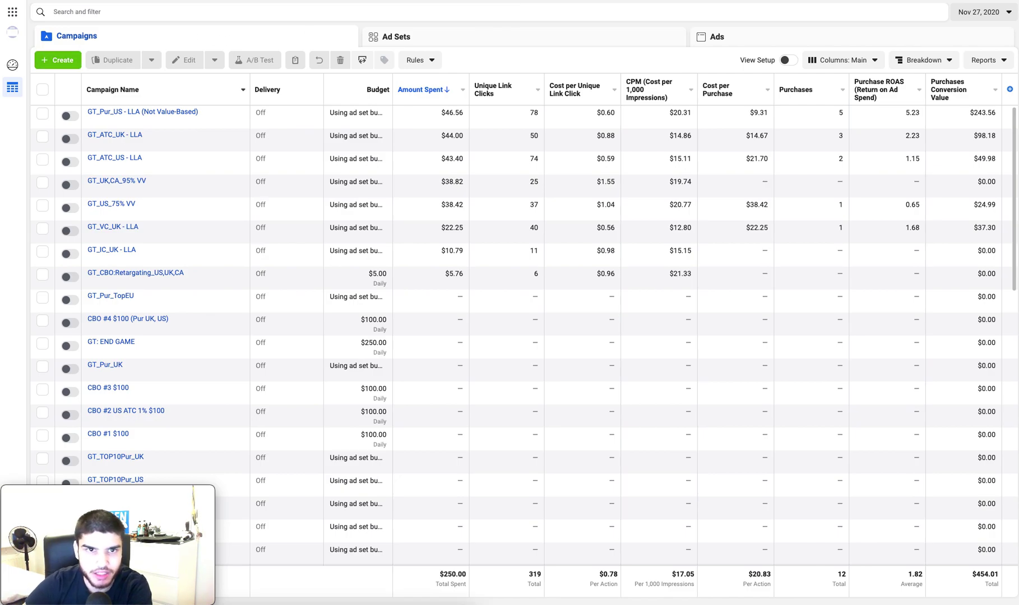
Step: Reselect Nov 27, 2020 in the report's date range and apply it again
click(46, 60)
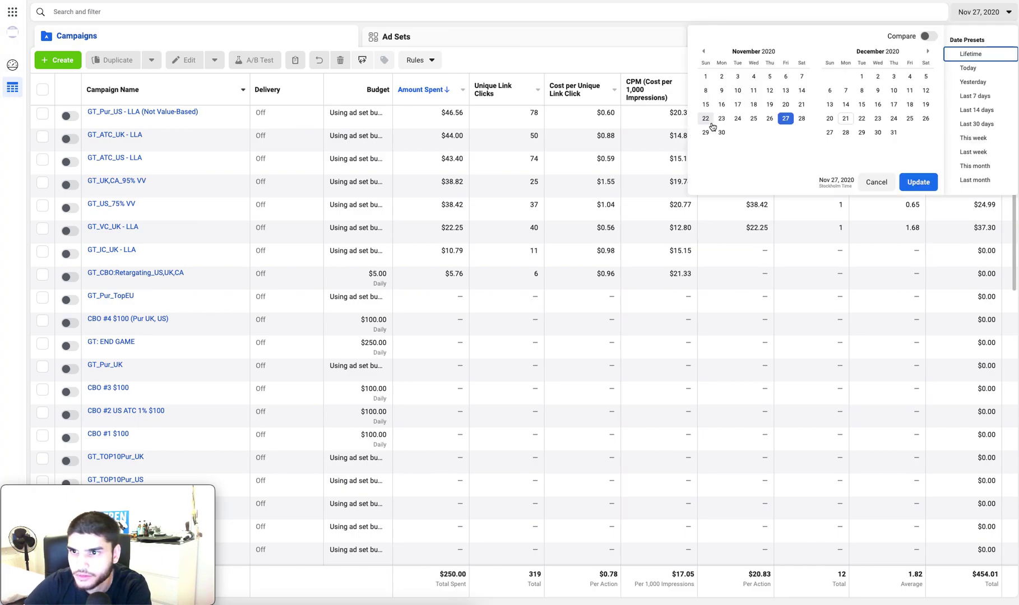
click(787, 119)
click(786, 120)
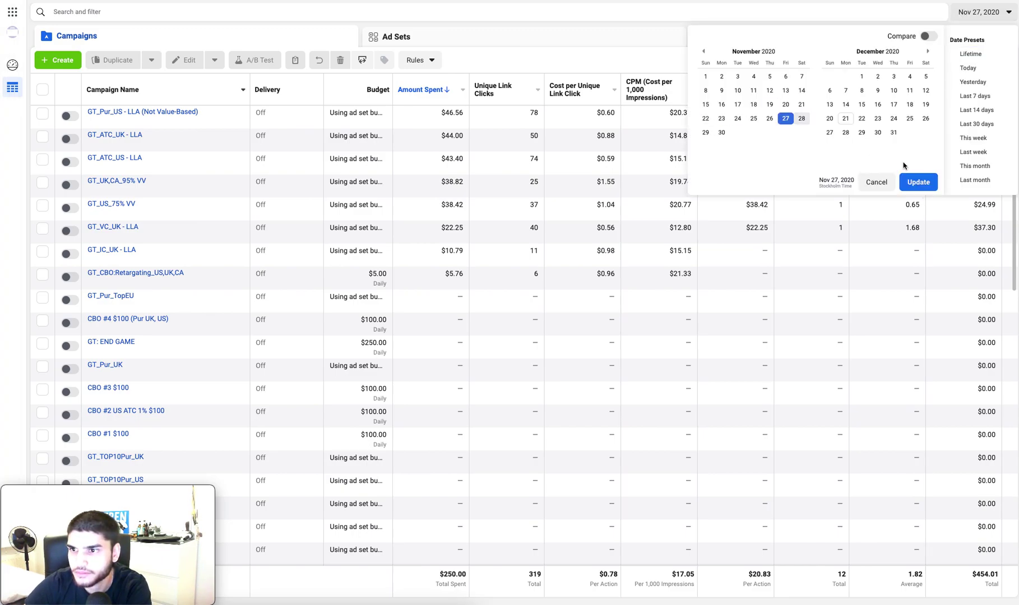
click(916, 182)
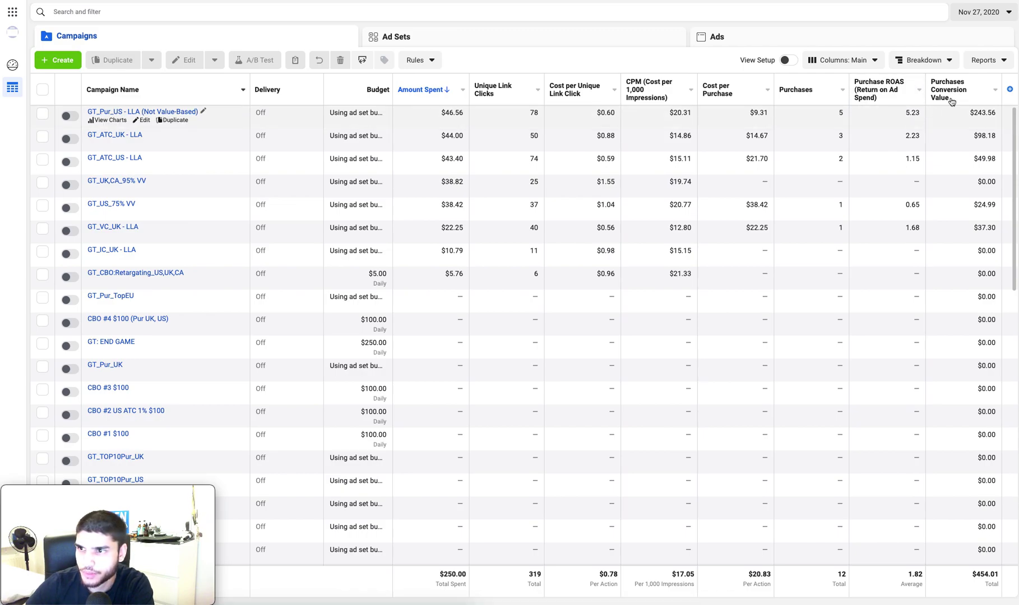
Step: Move the campaign report on to the single day Nov 28, 2020
click(981, 14)
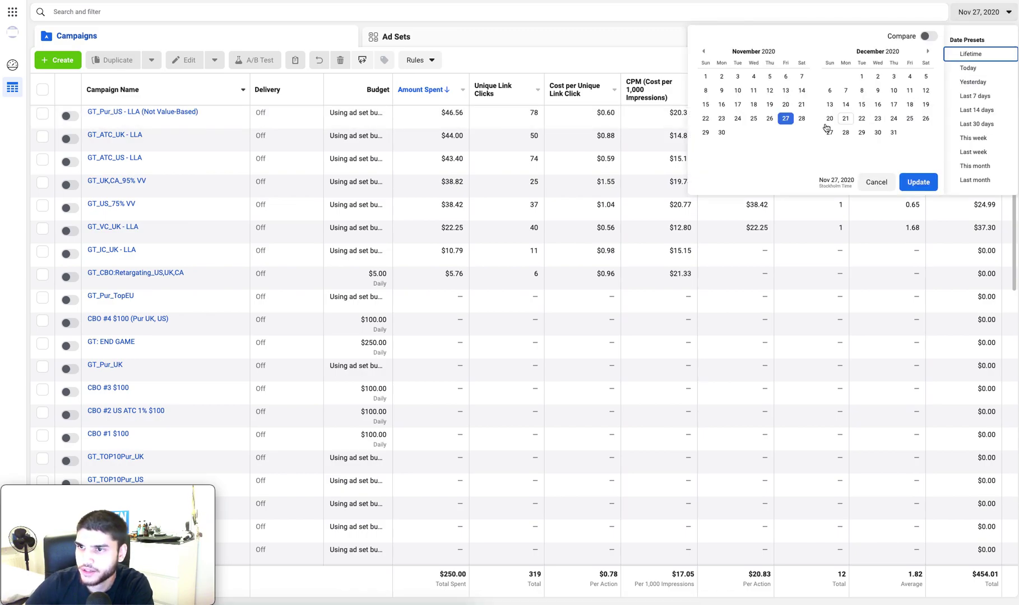
click(801, 118)
click(915, 182)
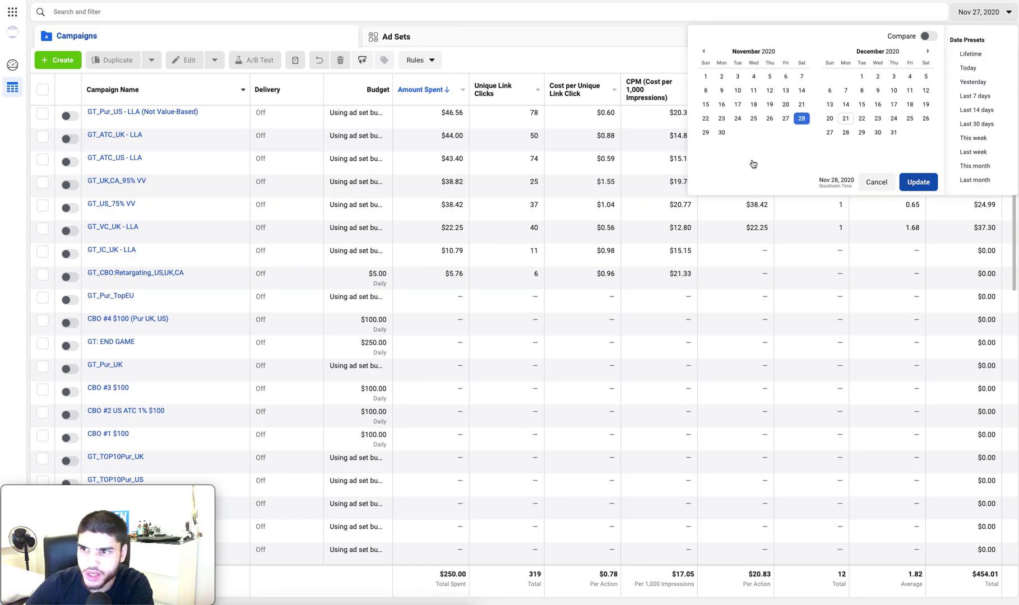
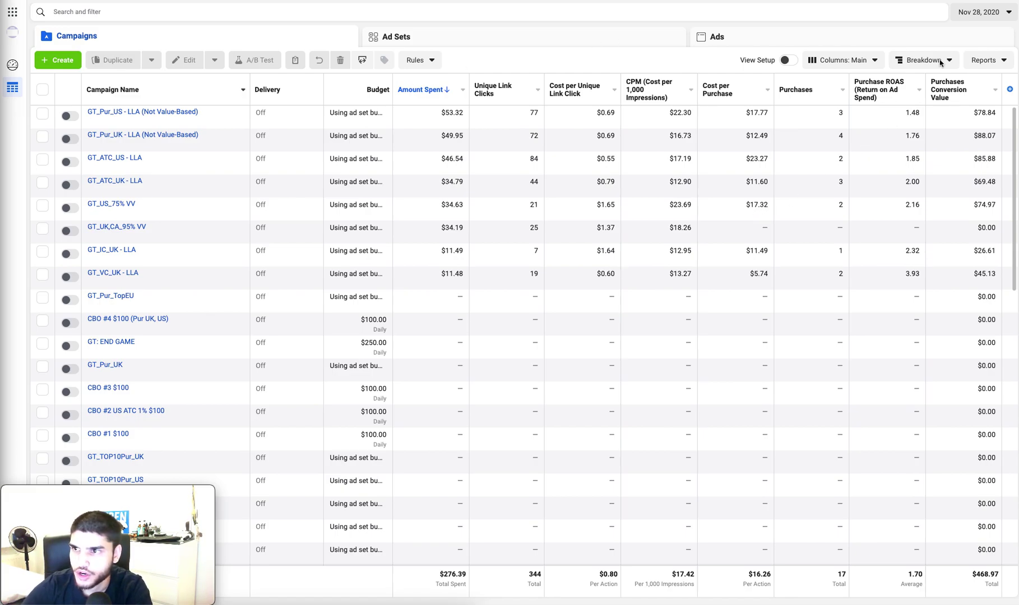
Step: Change the campaign report's date to the single day Nov 29, 2020
click(981, 13)
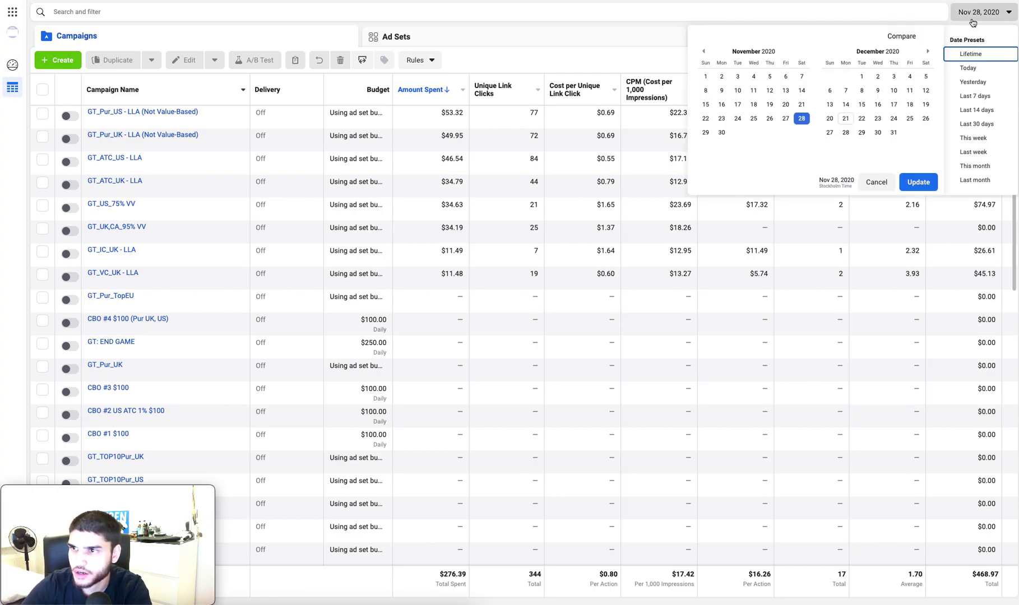
click(706, 133)
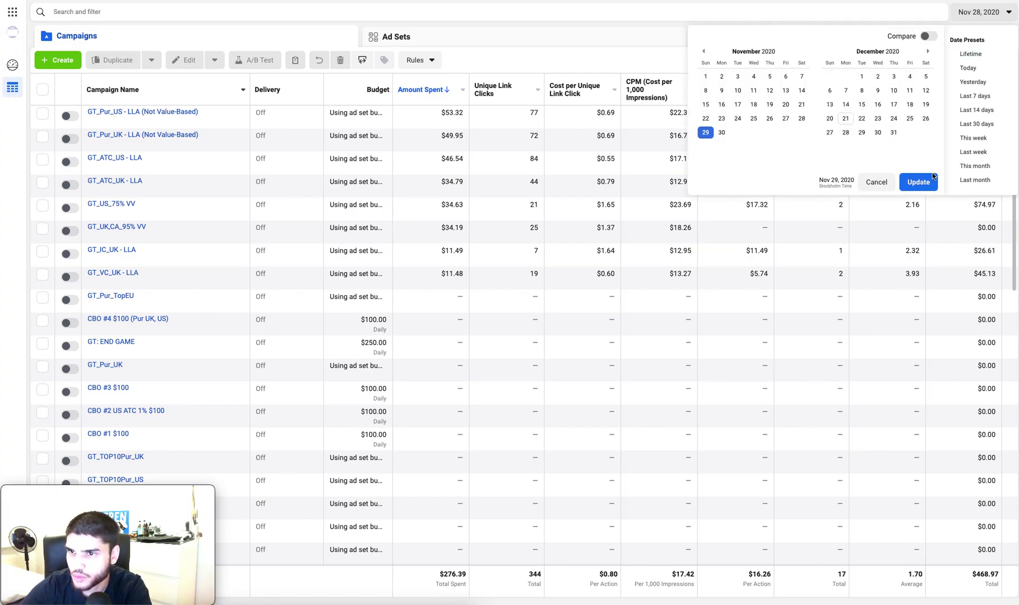
click(647, 199)
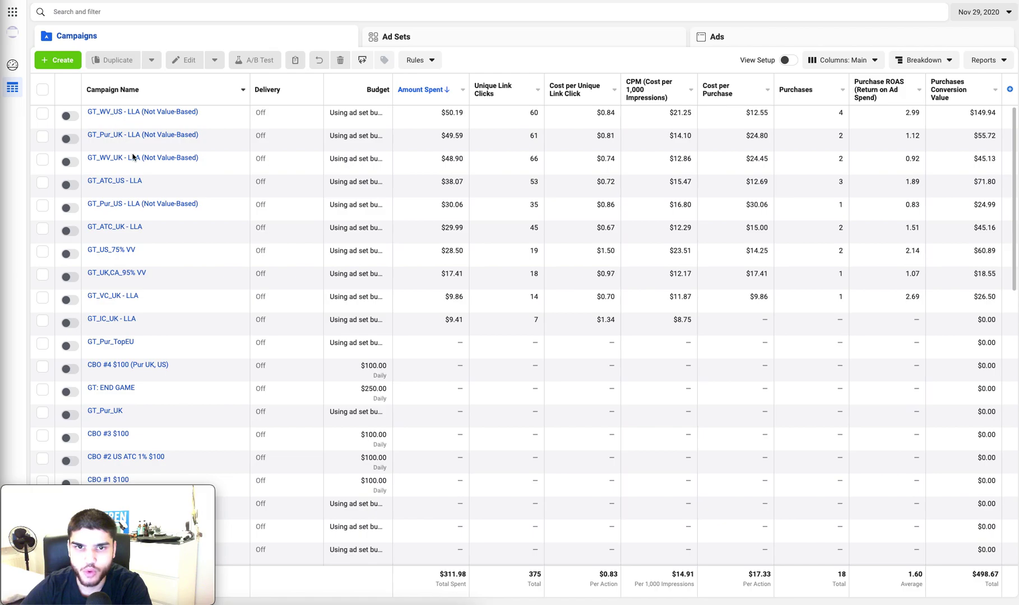
Step: Advance the campaign report to the single day Nov 30, 2020
click(967, 16)
click(721, 132)
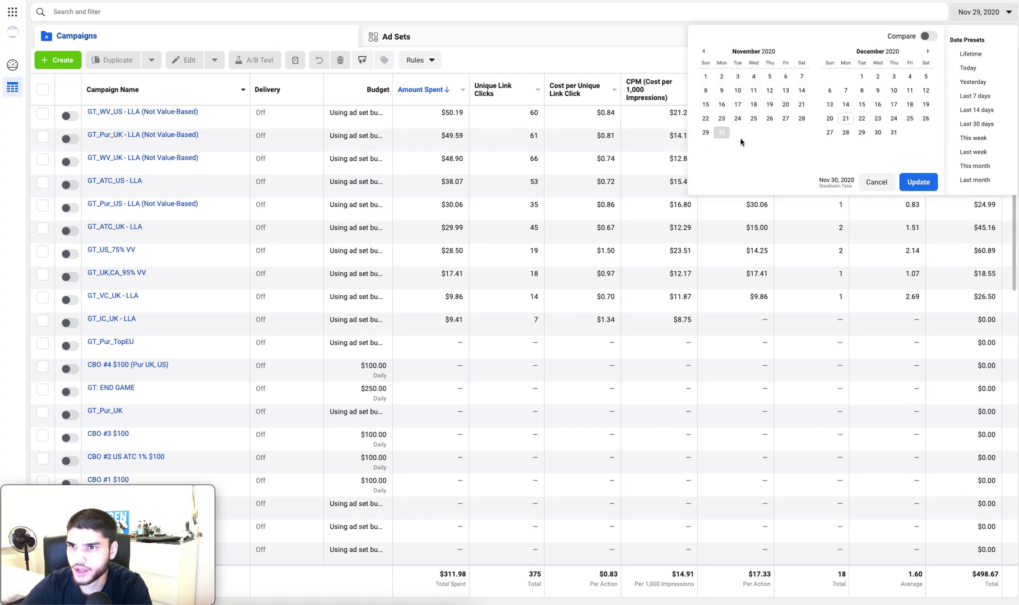
click(693, 203)
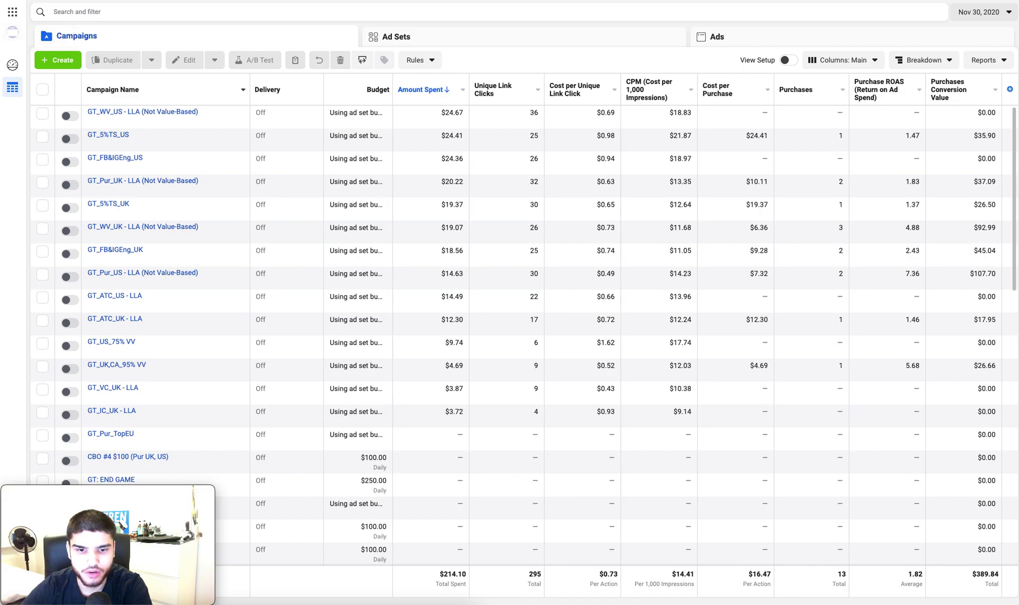
Step: Set the campaign report to the single day Dec 1, 2020
click(981, 12)
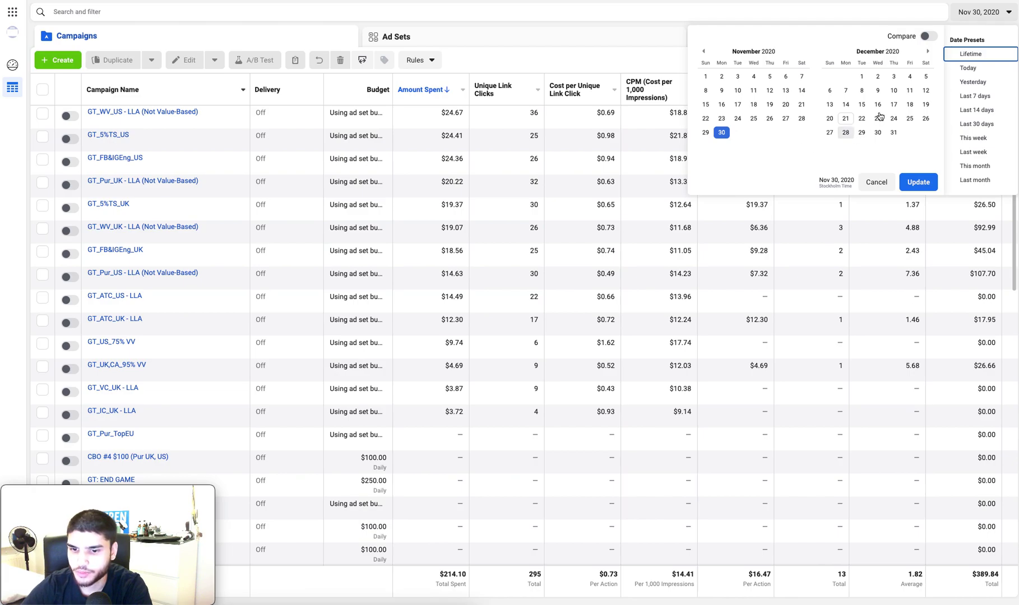
click(861, 75)
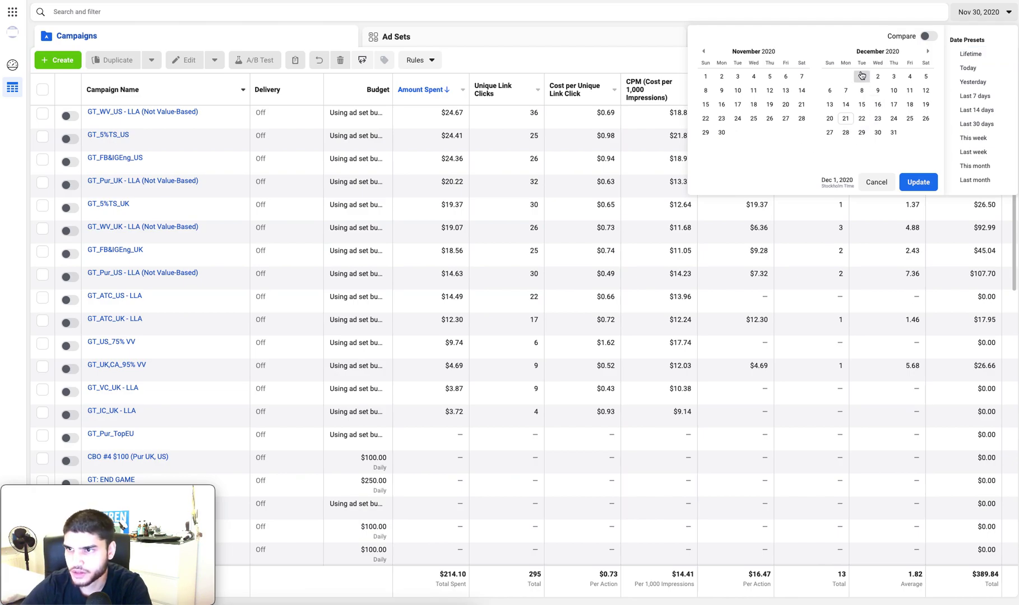
click(918, 182)
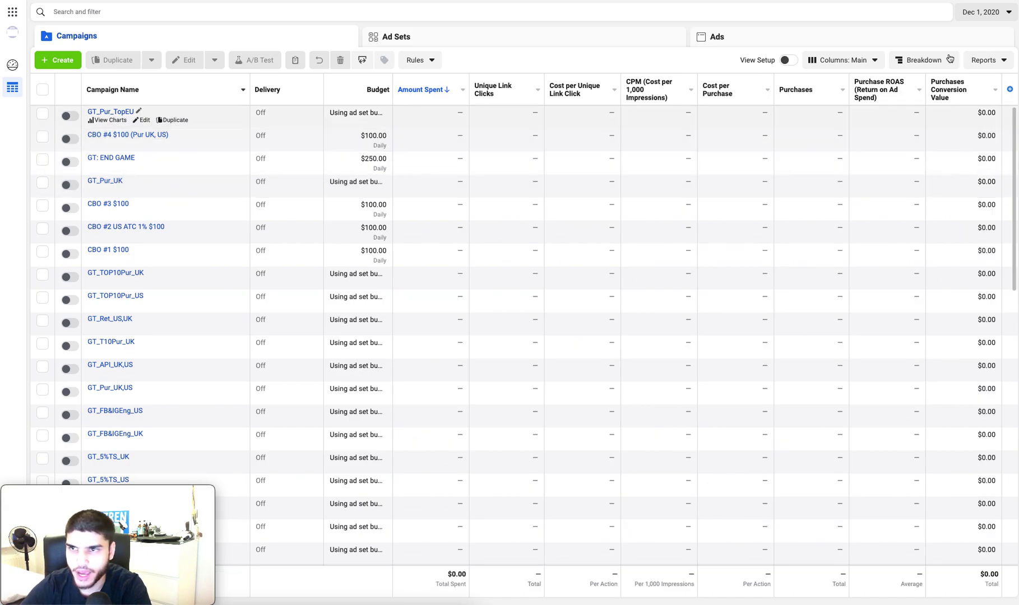
Step: Set the campaign report's date range to Nov 12 – Nov 17, 2020 to review the combined results
click(982, 14)
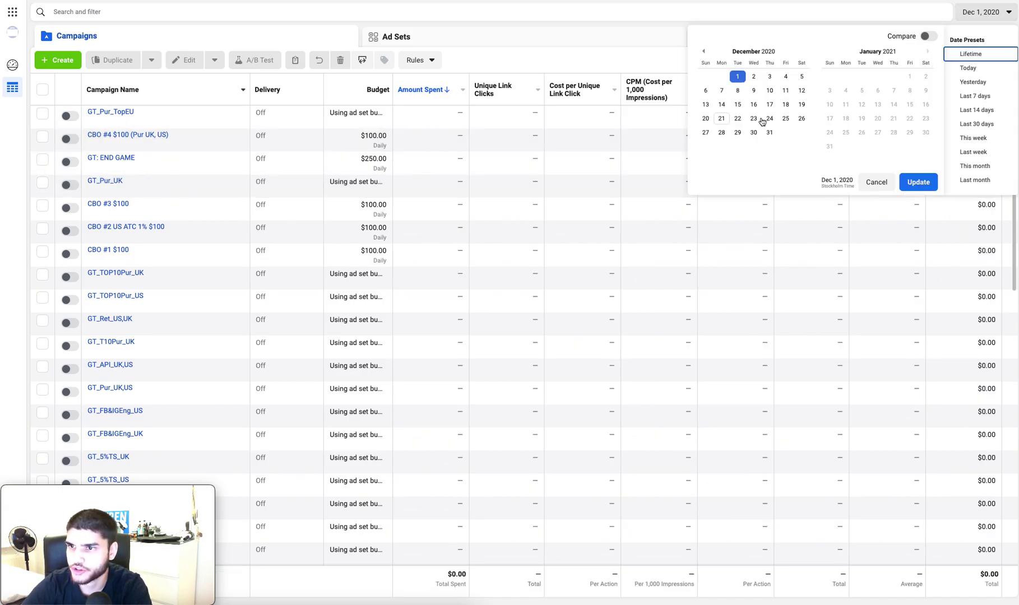
click(705, 50)
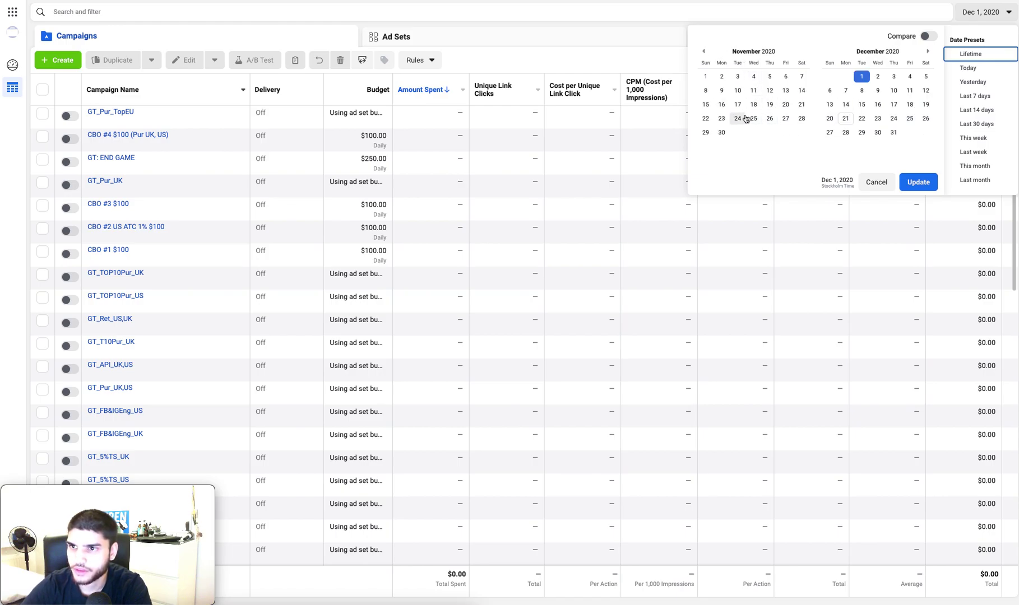
click(771, 92)
click(737, 104)
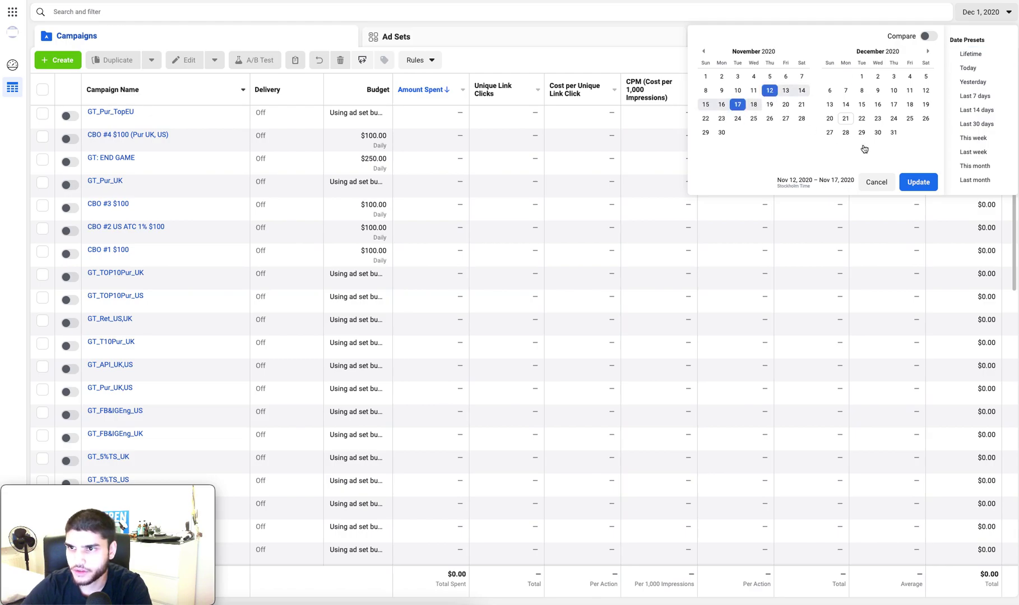
click(930, 188)
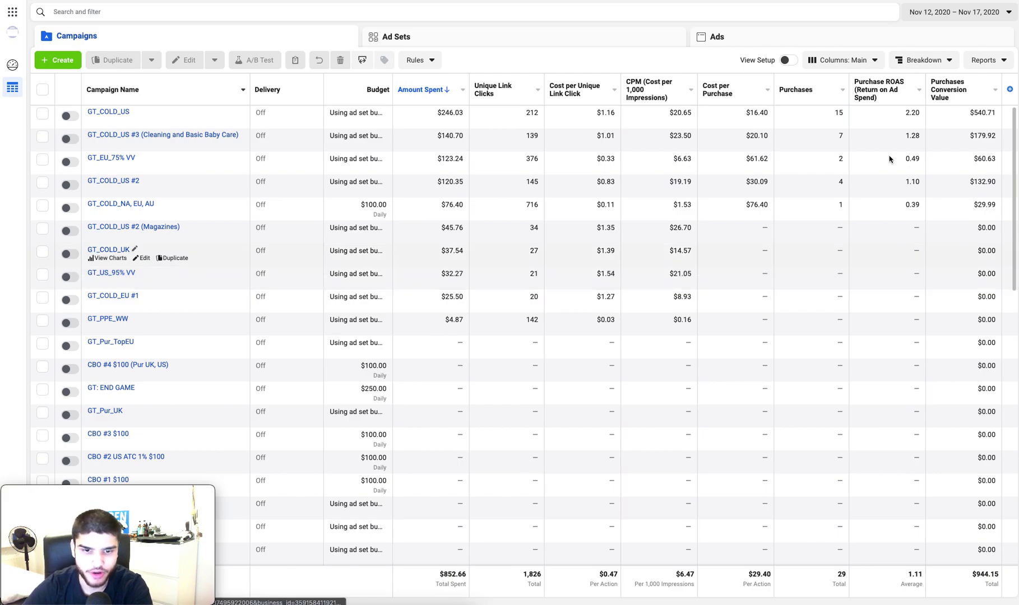
Step: Change the report's date range to Nov 18 – Nov 30, 2020 to review that period's totals
click(965, 12)
click(753, 104)
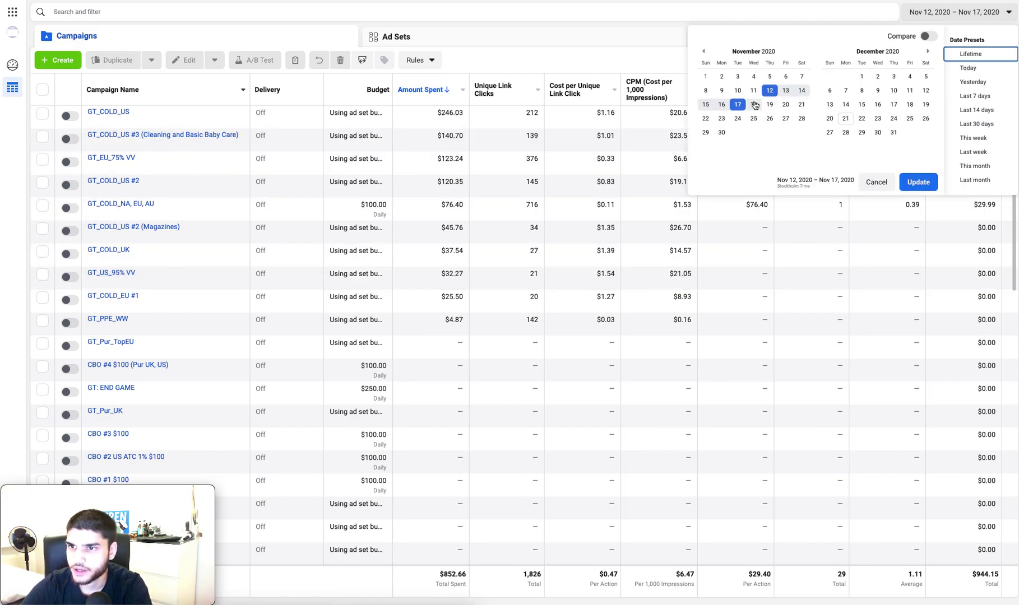
click(721, 132)
click(912, 183)
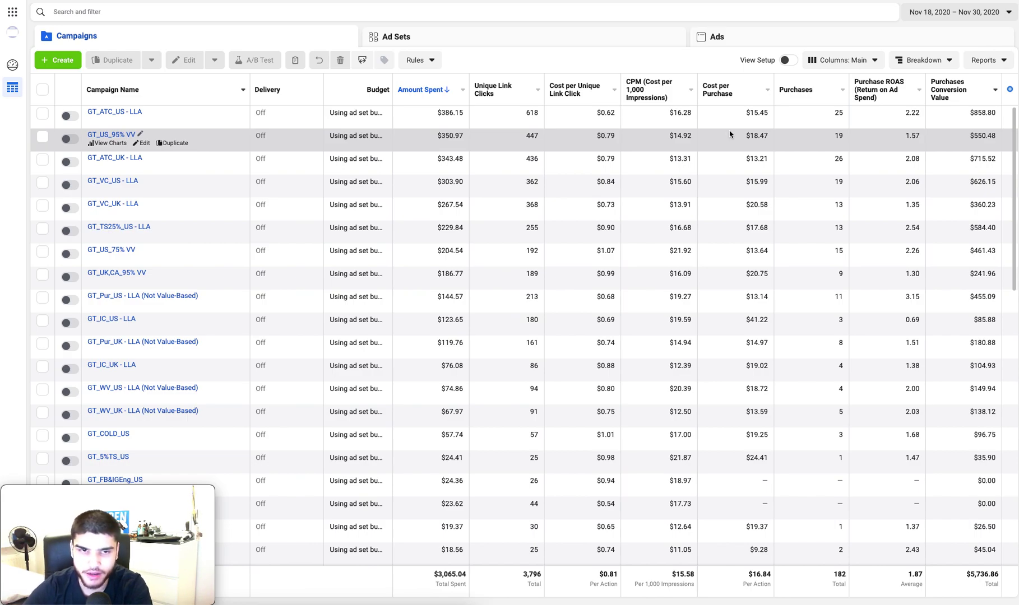
Step: Switch the report back to the Nov 12 – Nov 17, 2020 range for comparison
click(920, 16)
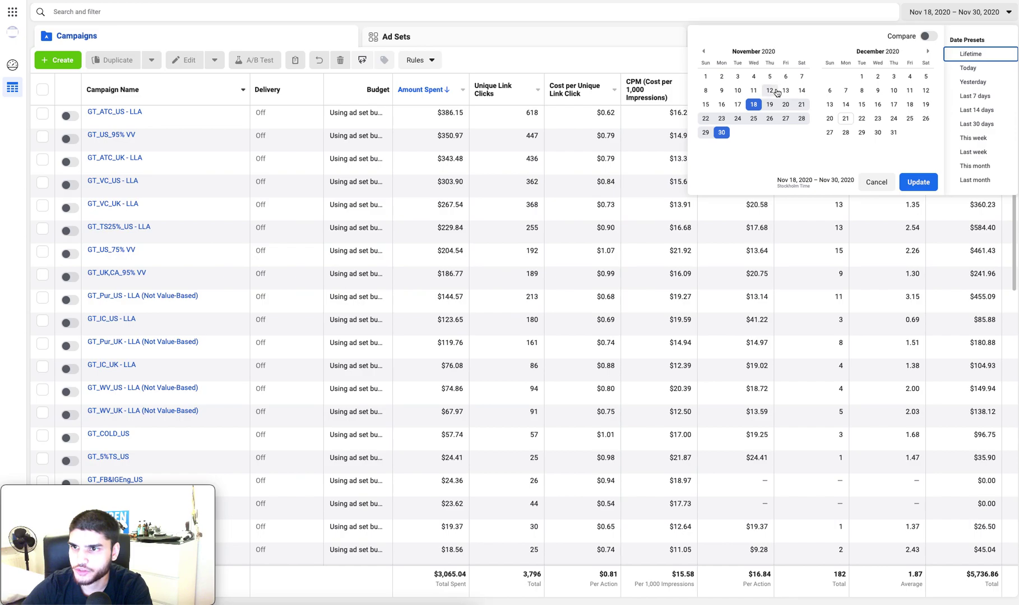
click(769, 90)
click(737, 104)
click(922, 190)
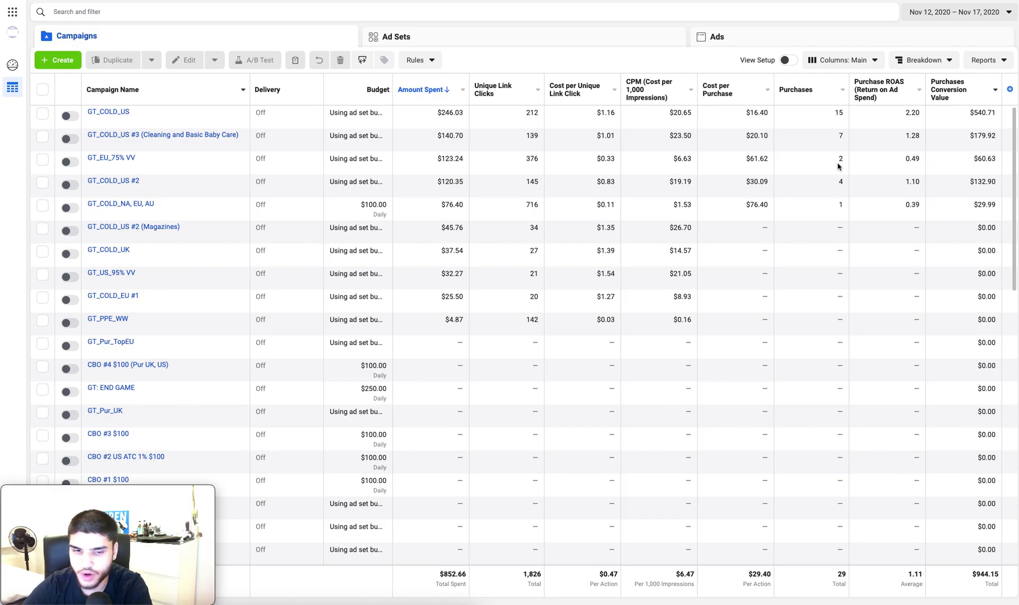
Step: Set the campaign report's date range to Dec 1 – Dec 3, 2020
click(933, 17)
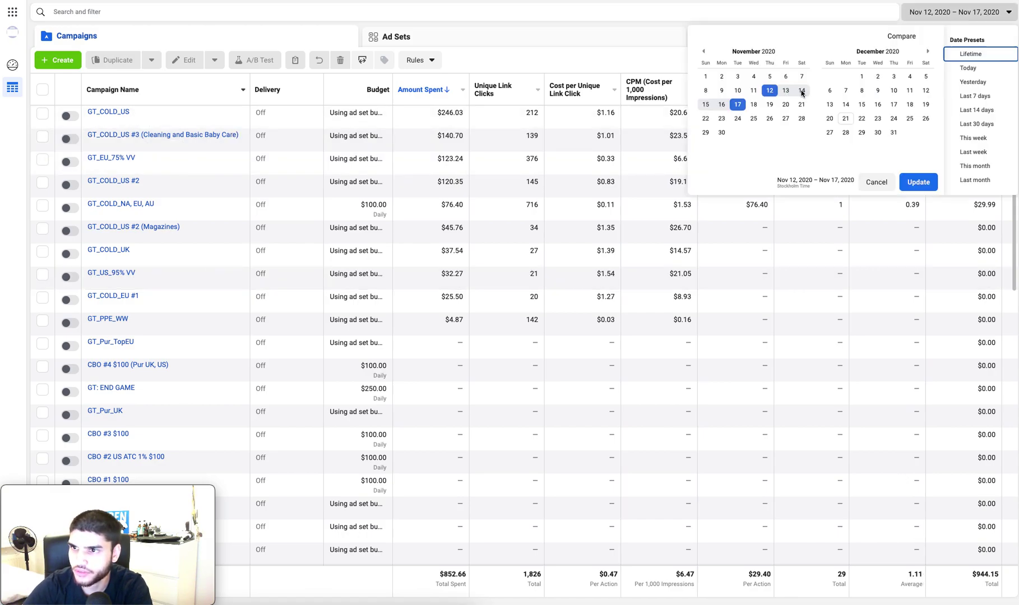
click(860, 77)
click(893, 77)
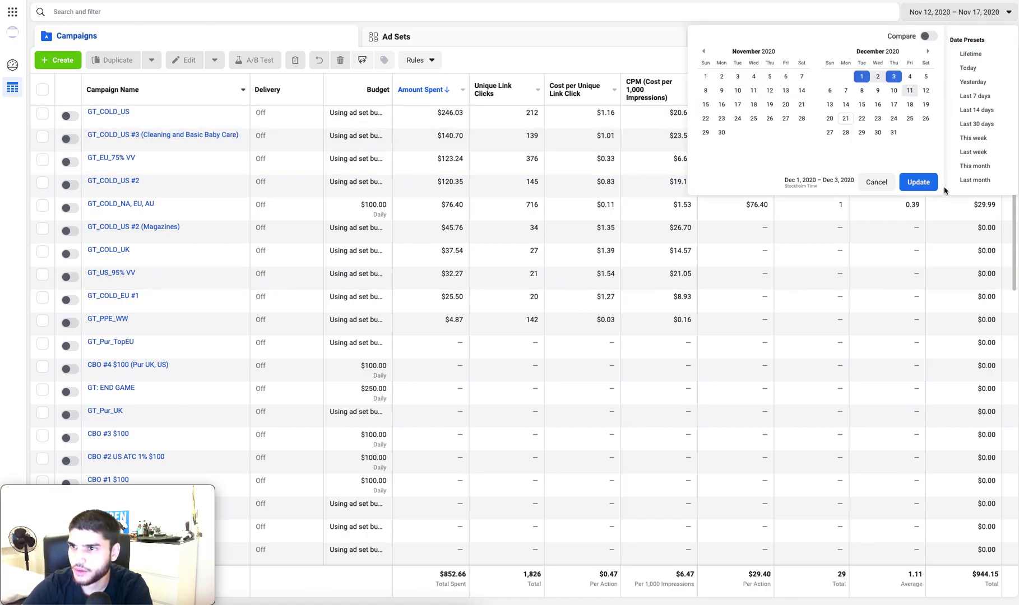
click(918, 182)
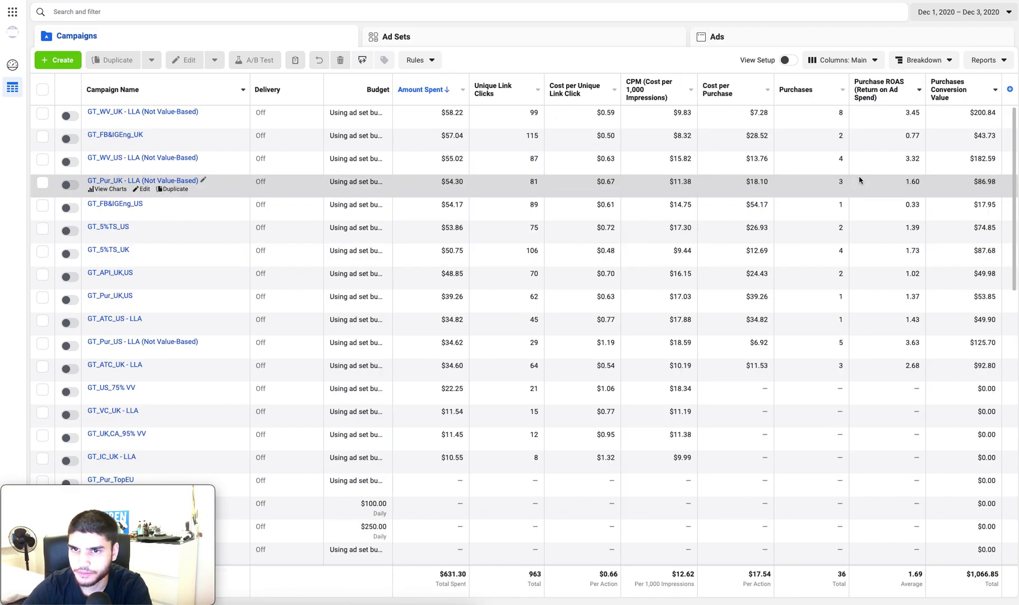
Step: Narrow the campaign report to the single day Dec 2, 2020
click(953, 21)
click(753, 77)
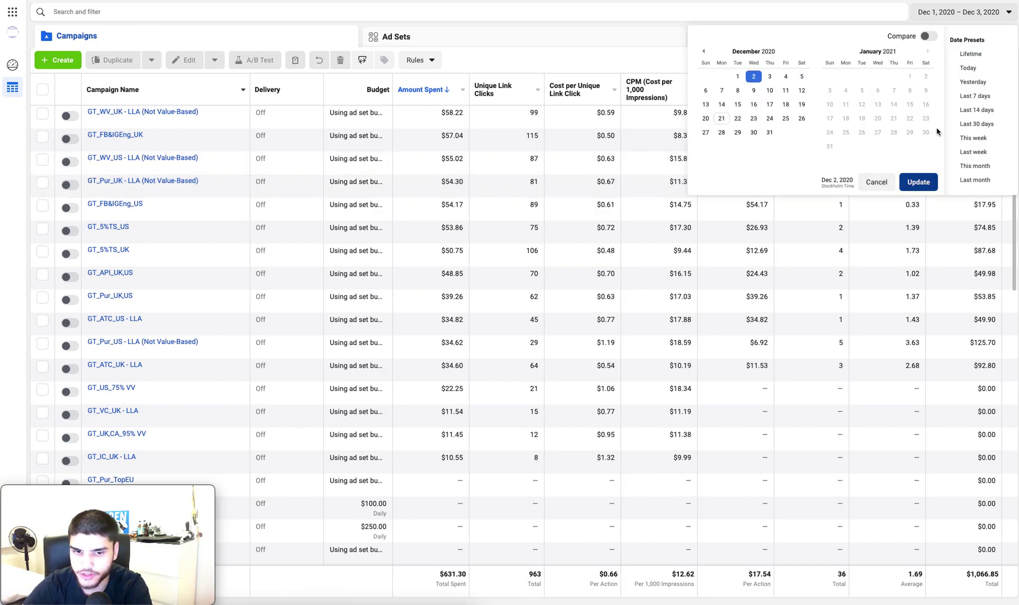
key(Return)
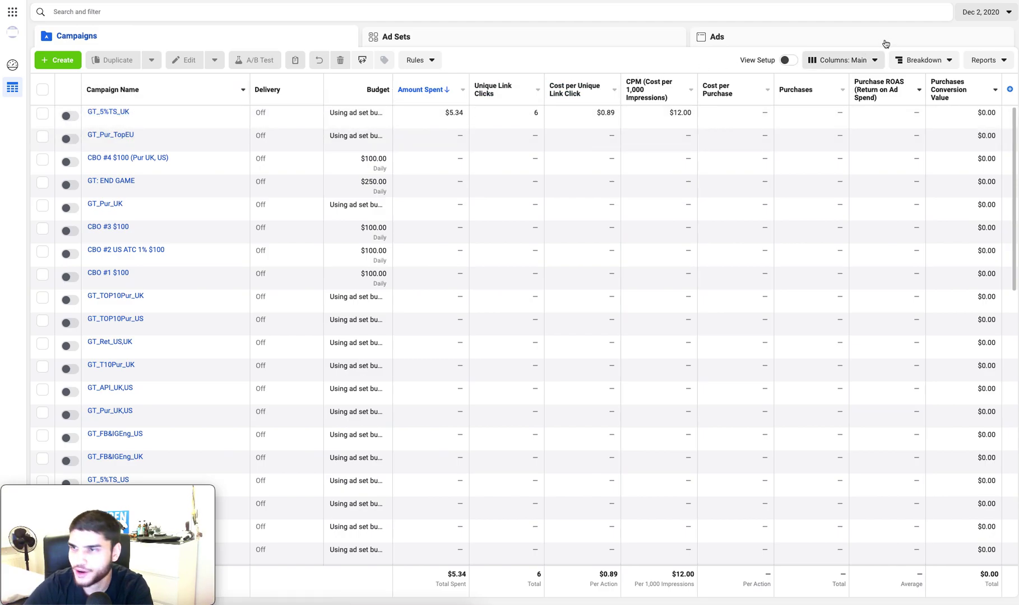
Step: Move the campaign report on to the single day Dec 3, 2020
click(993, 17)
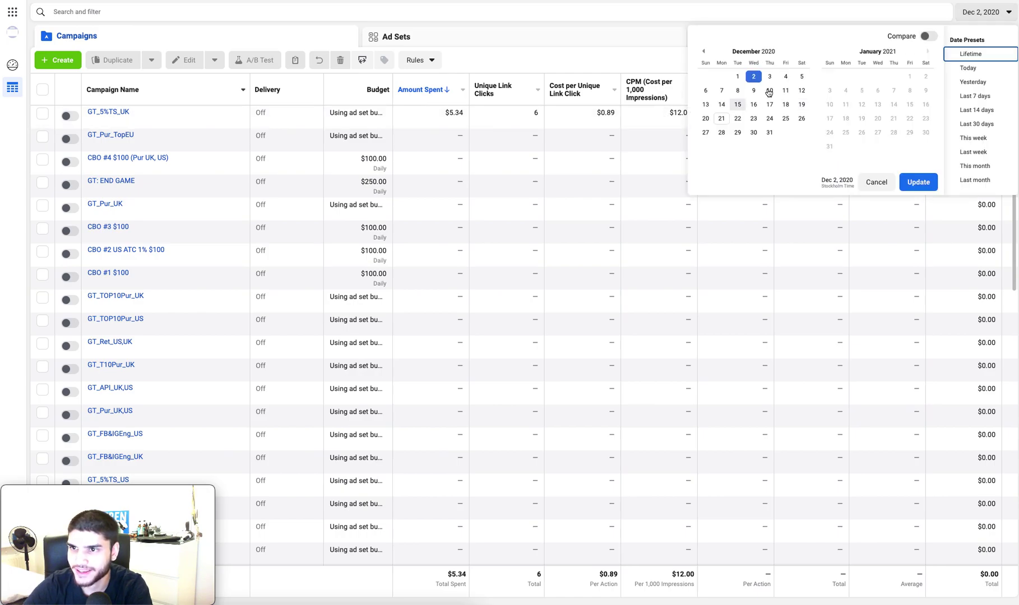
click(769, 80)
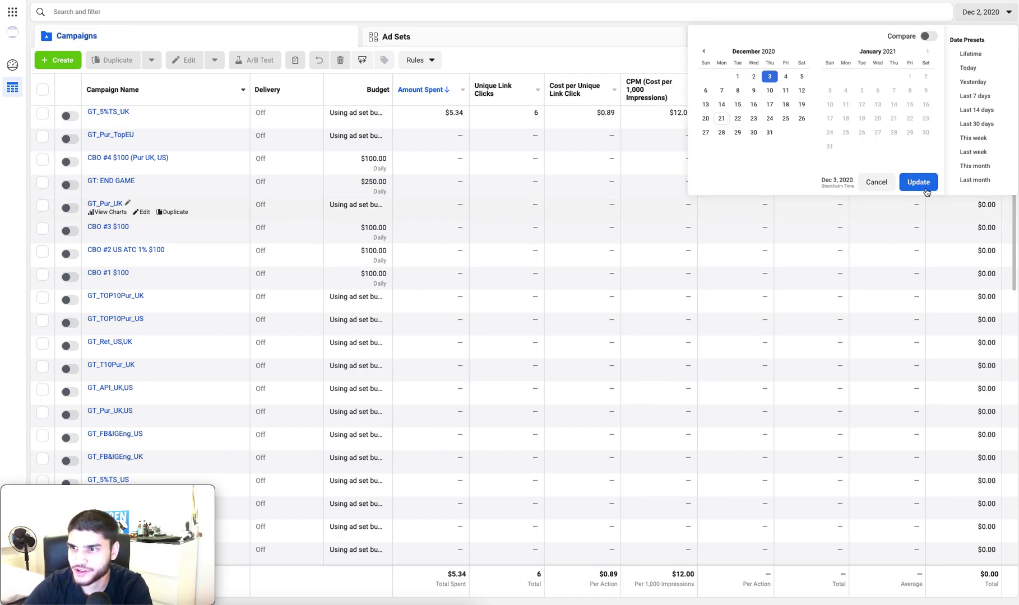
click(369, 216)
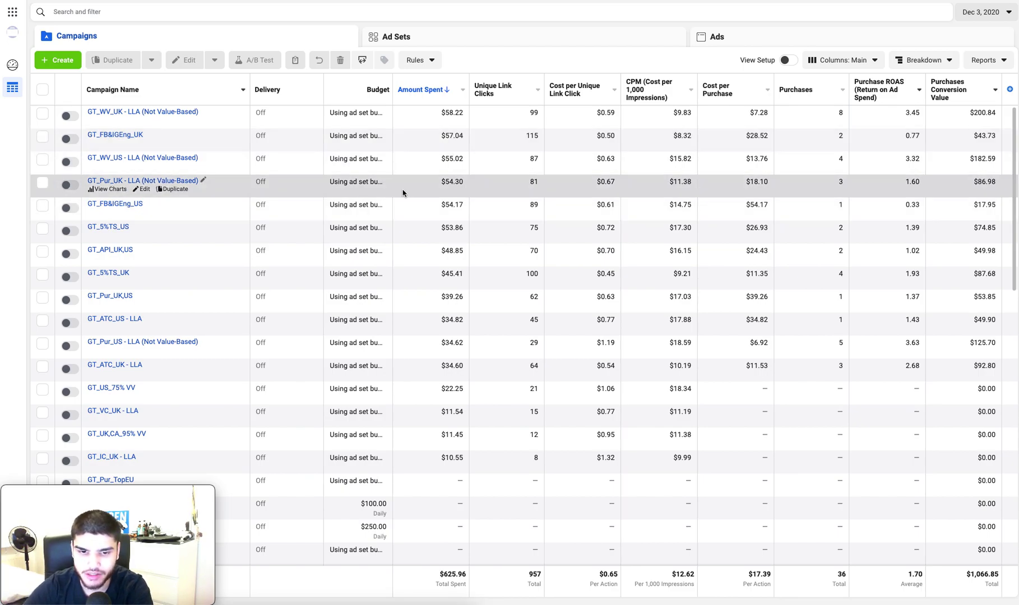
Step: Change the campaign report's date to the single day Dec 4, 2020
click(976, 16)
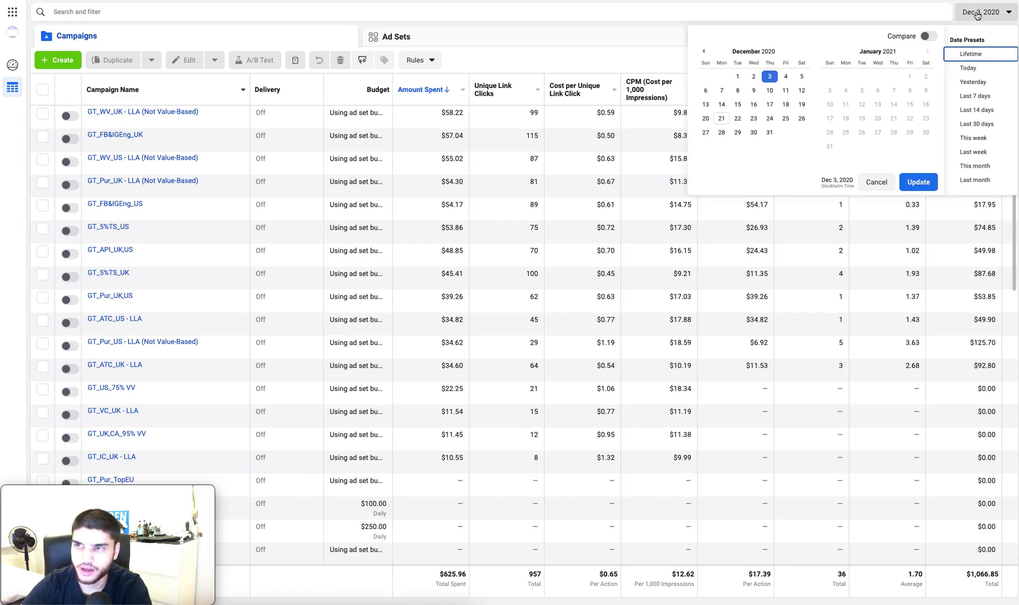
click(788, 79)
click(918, 182)
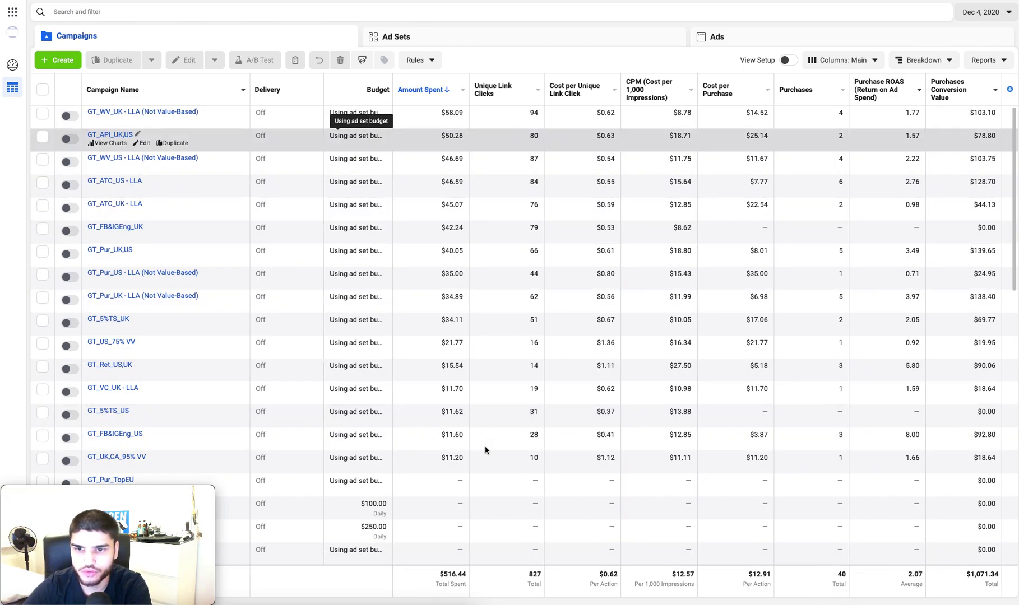
Step: Change the campaign report's date to the single day Dec 5, 2020
click(989, 11)
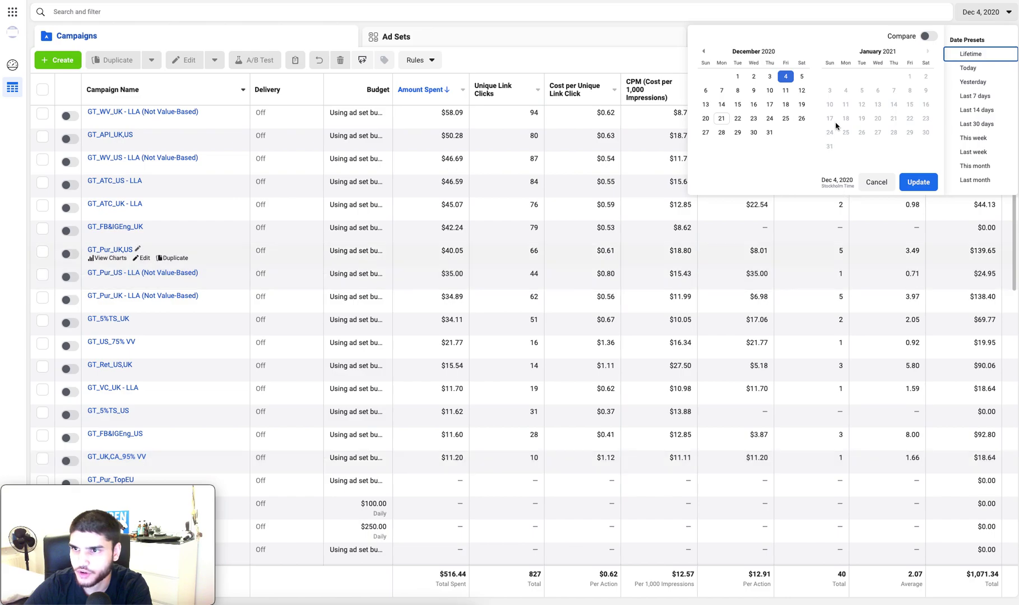
click(801, 76)
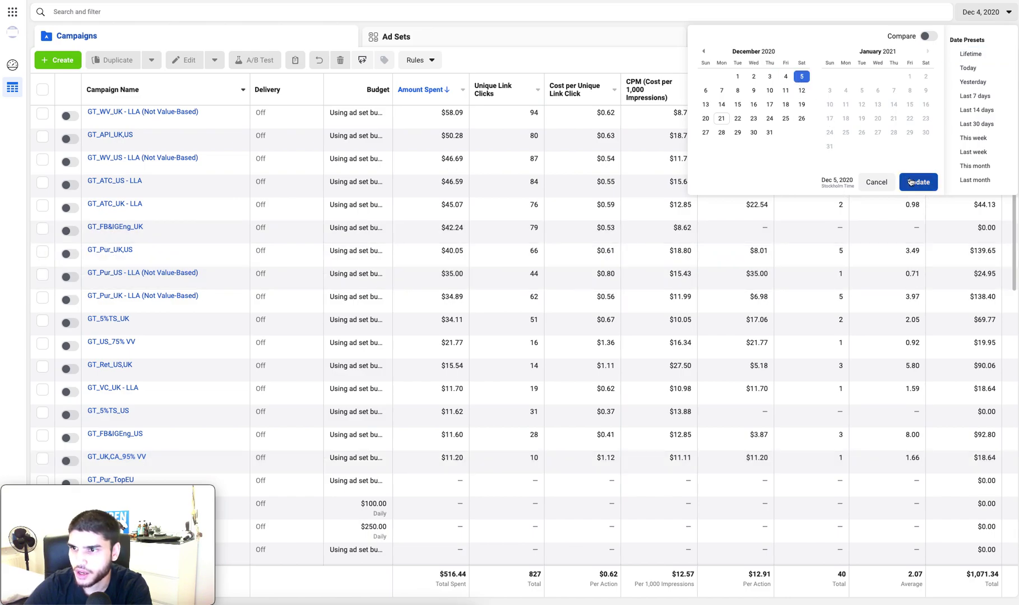
click(919, 586)
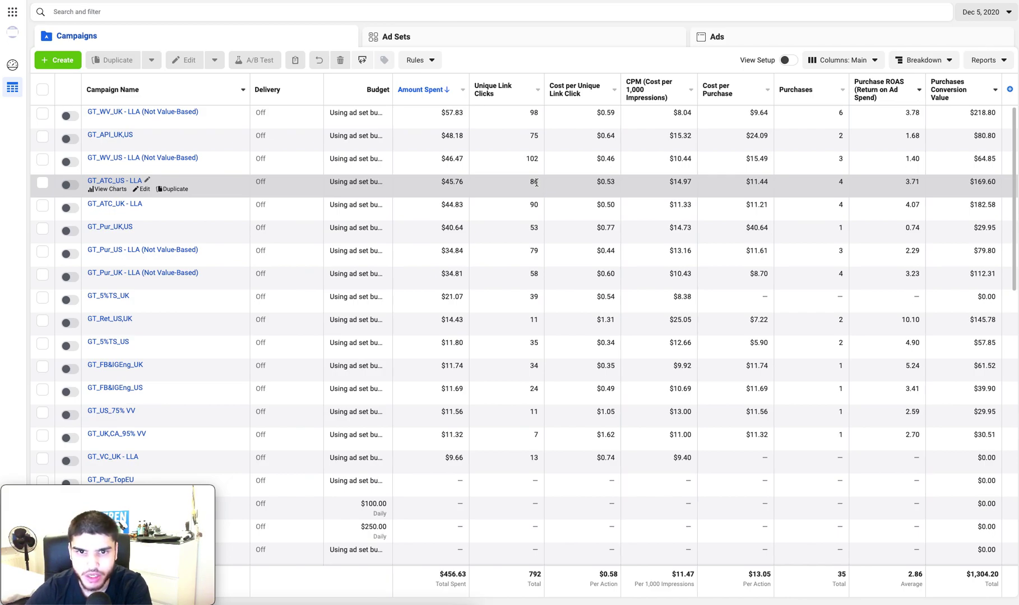
Step: Move the campaign report on to the single day Dec 6, 2020, and check the total amount spent
click(989, 13)
click(705, 90)
click(917, 182)
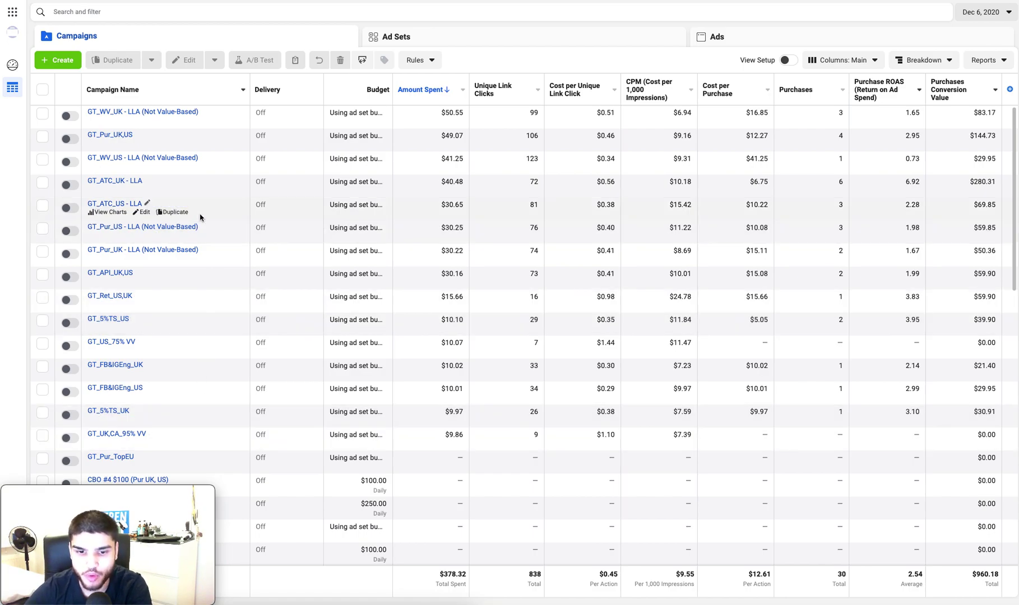
drag(440, 574, 472, 577)
click(449, 586)
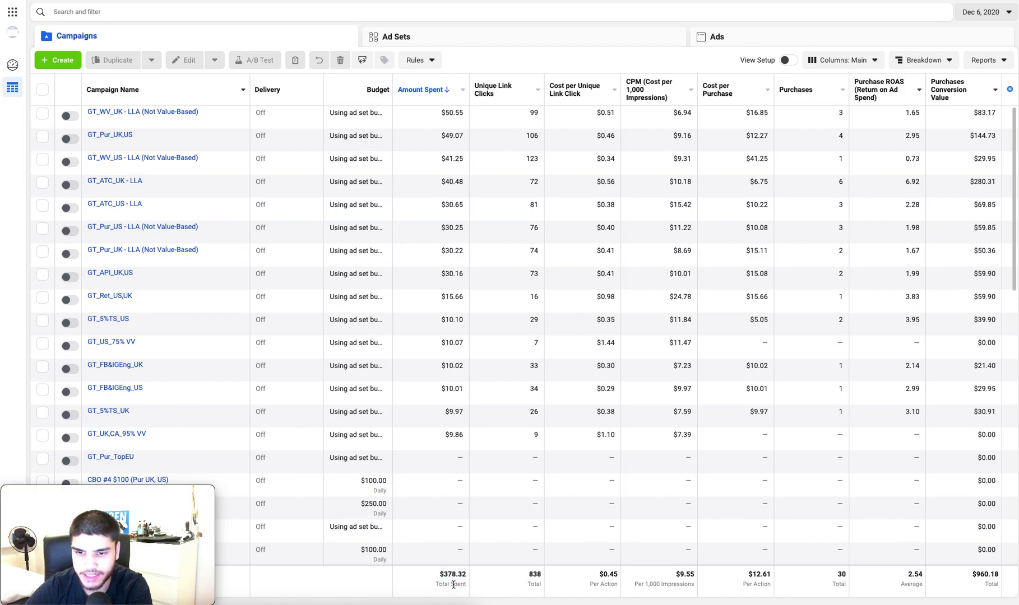
Step: Show the campaign report for the single day Dec 7, 2020
click(986, 11)
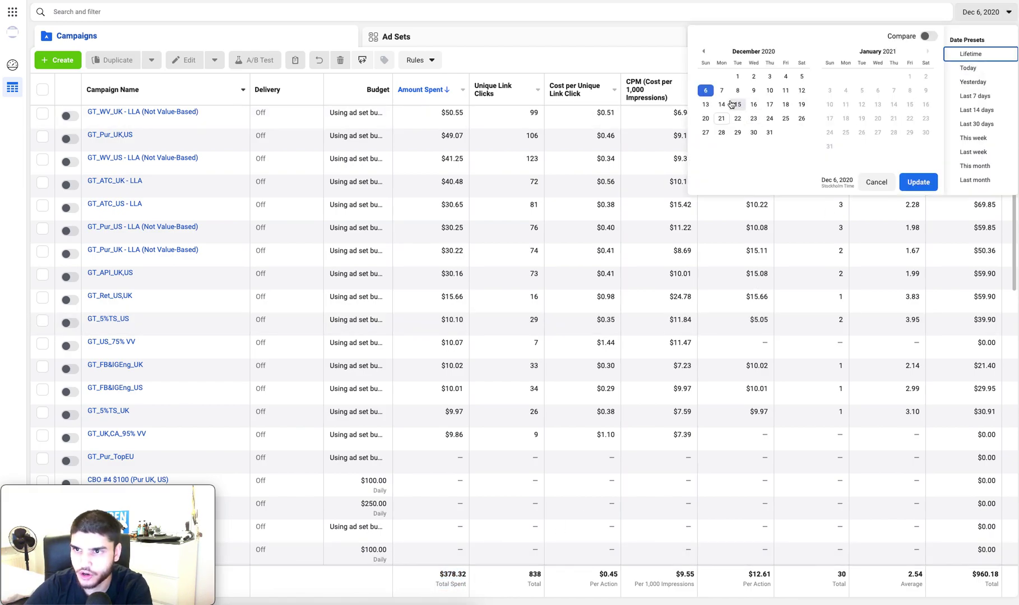
click(722, 90)
click(917, 182)
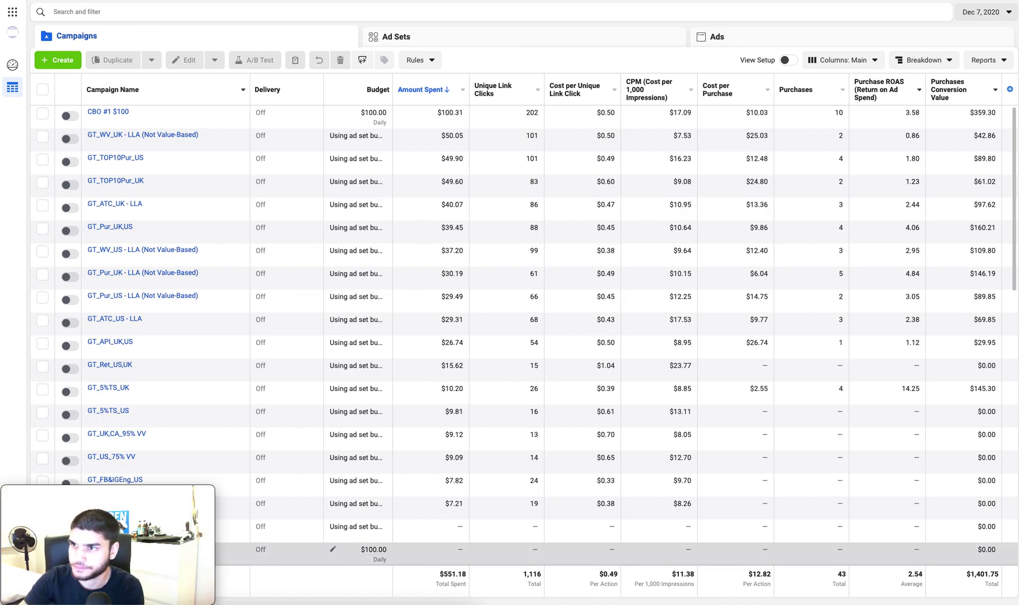
Step: Advance the campaign report to the single day Dec 8, 2020
click(986, 15)
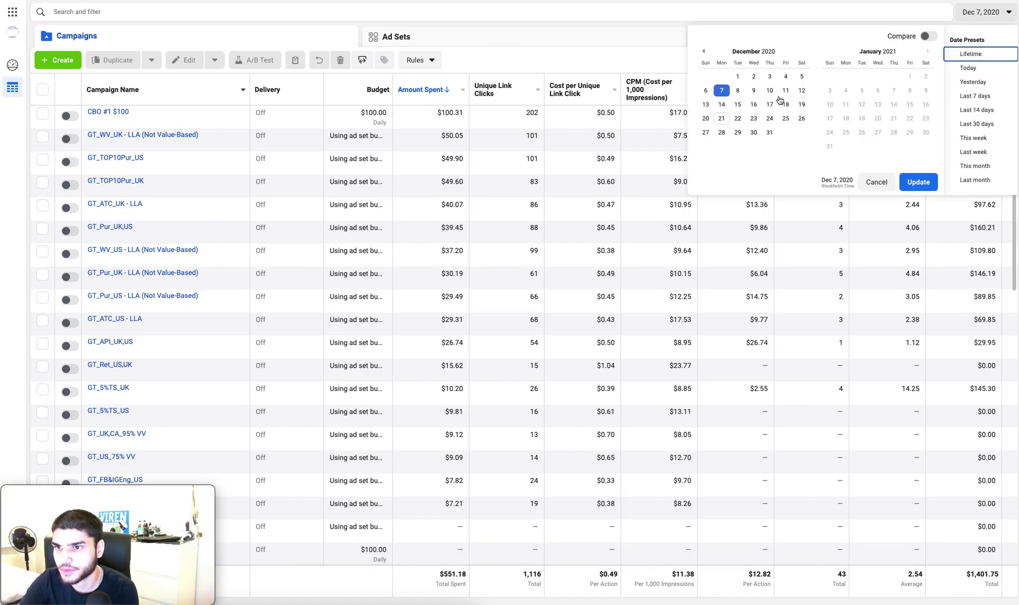
click(737, 90)
click(913, 182)
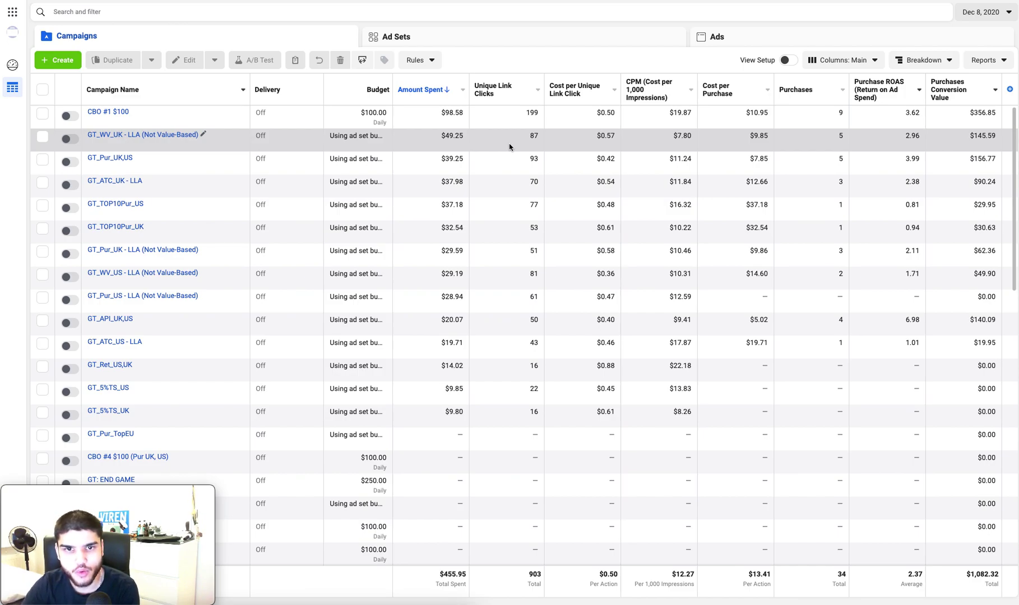
Step: Set the campaign report's date to the single day Dec 9, 2020
click(985, 12)
click(753, 90)
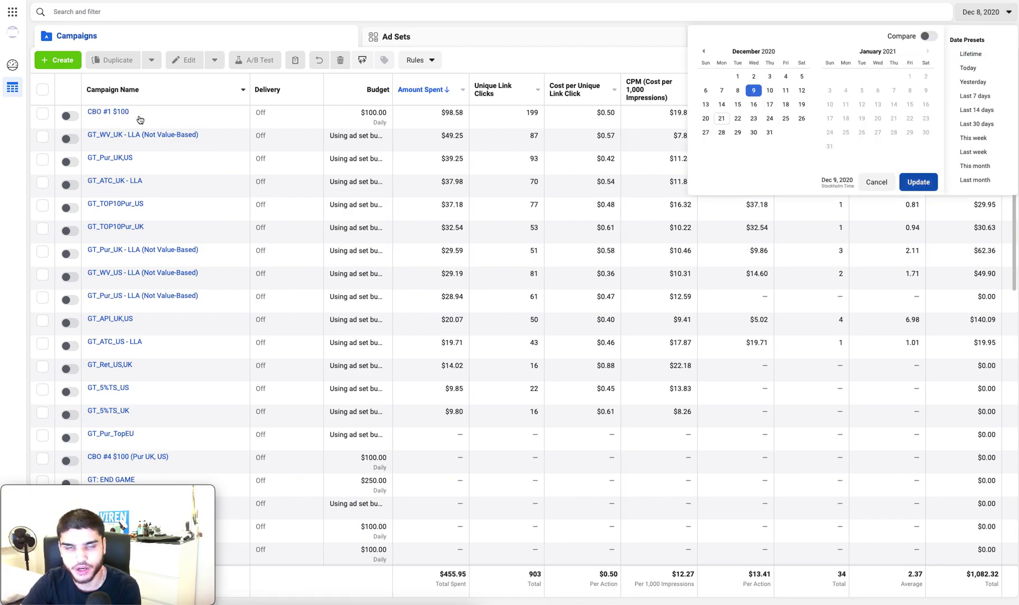
key(Return)
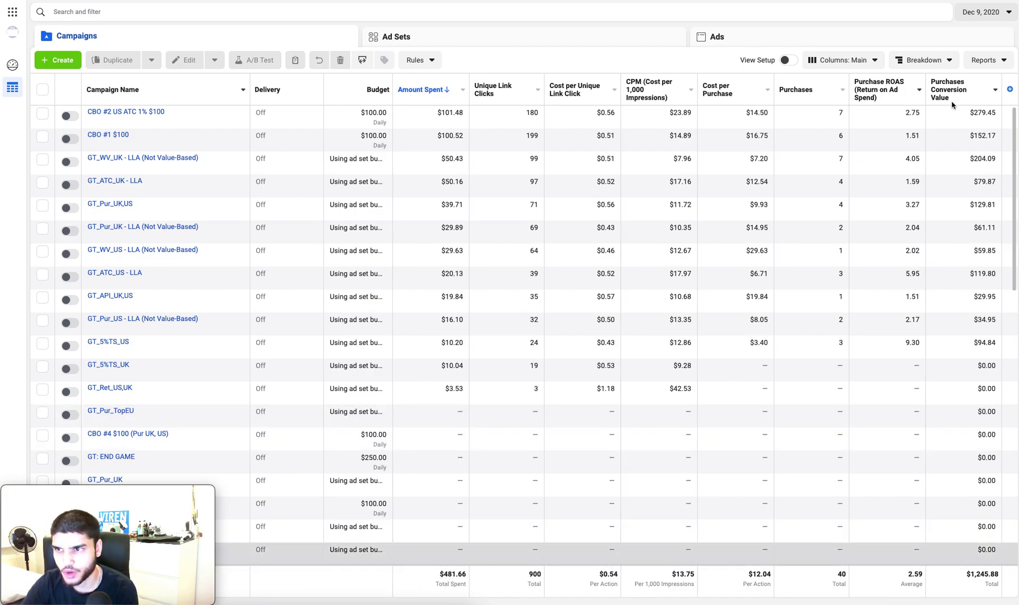
Step: Widen the campaign report's date range to Dec 1 – Dec 21, 2020
click(968, 16)
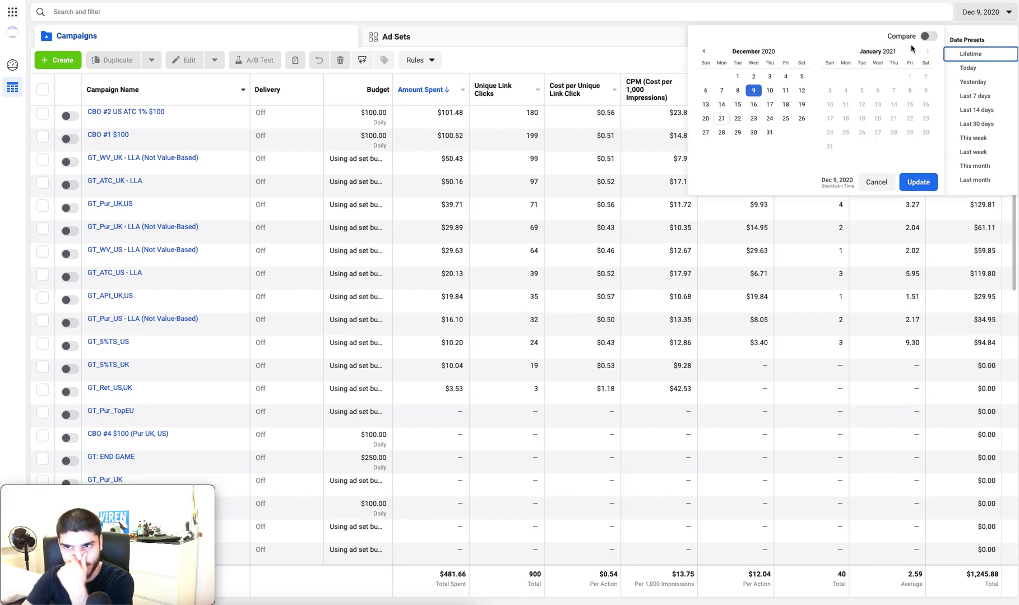
click(738, 76)
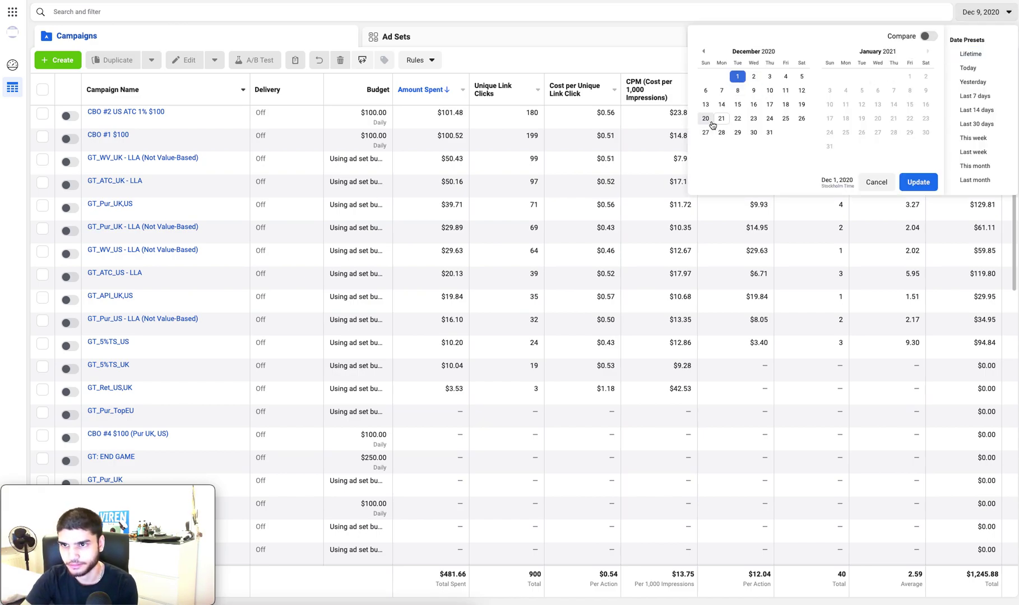
click(717, 120)
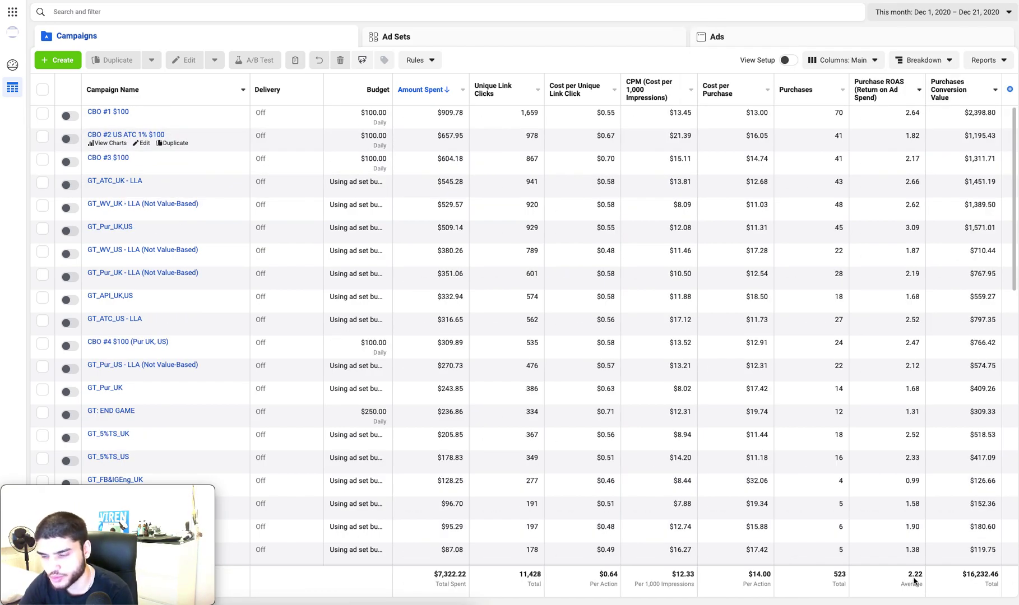
Step: Change the campaign report's date range to Nov 12 – Nov 30, 2020
click(948, 16)
click(704, 51)
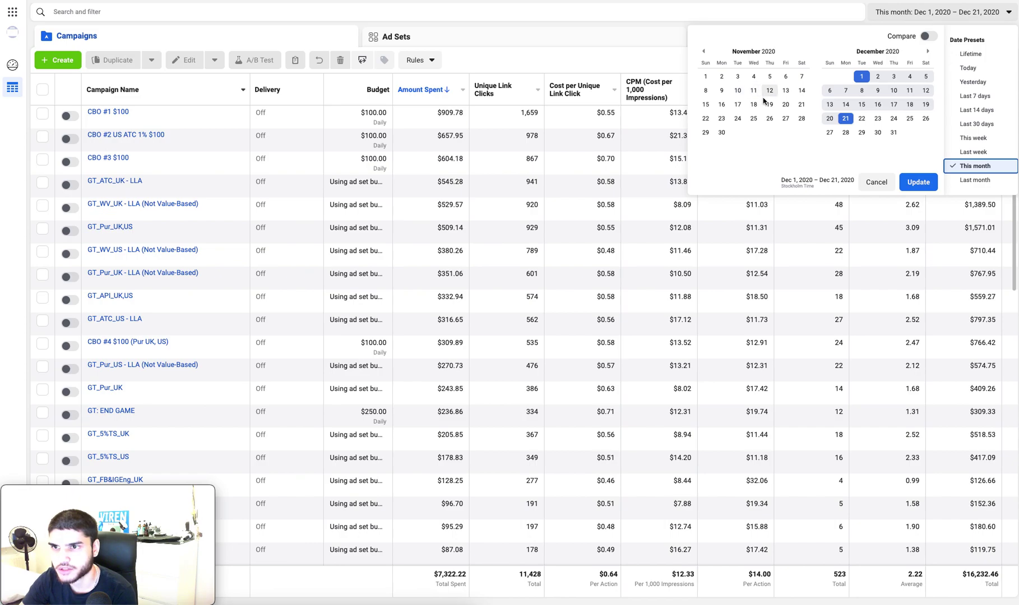
click(769, 91)
click(721, 132)
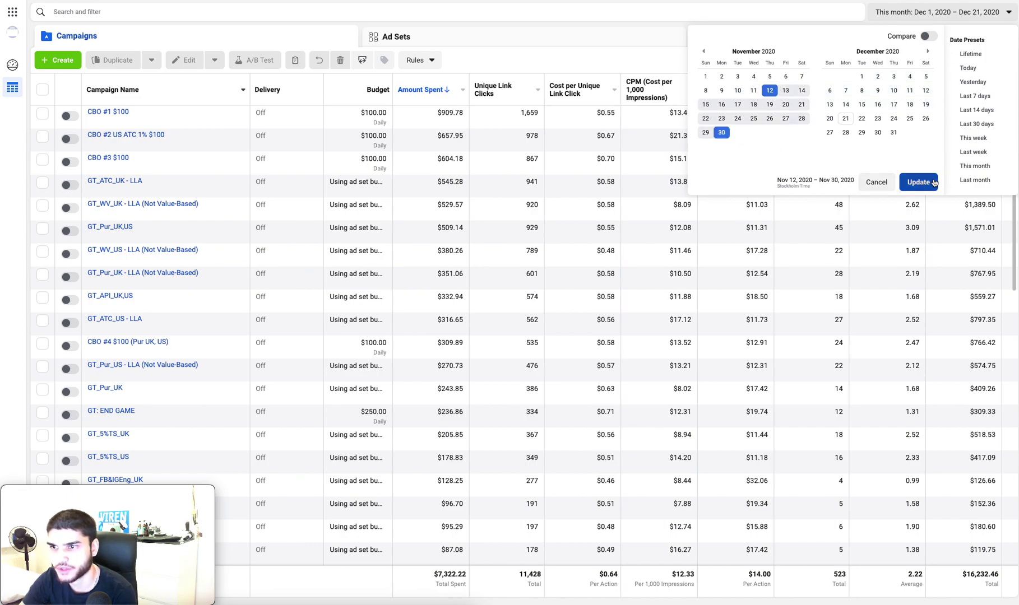
click(394, 265)
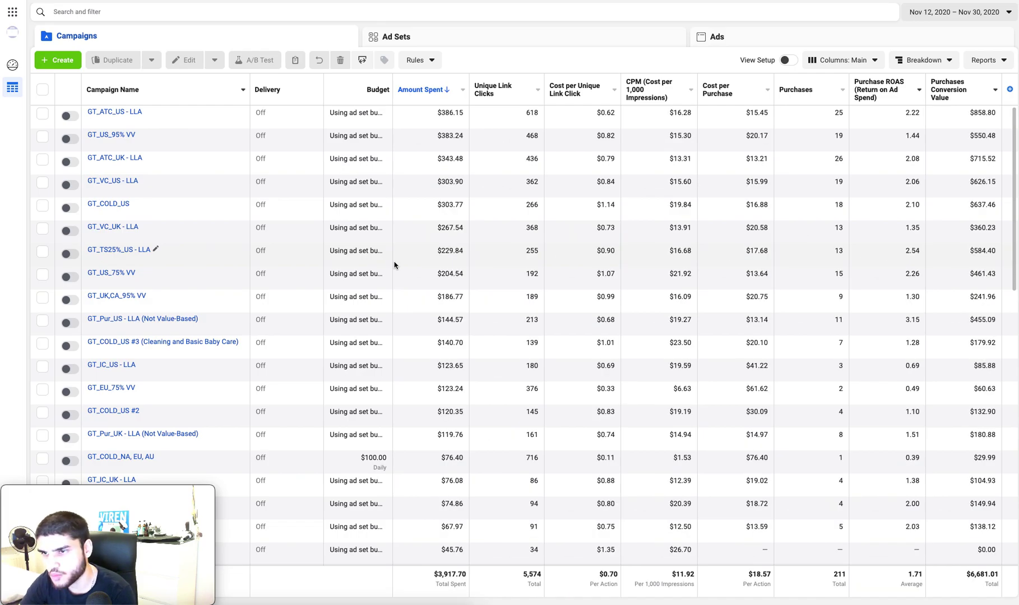
Step: Narrow the campaign report's date range to Nov 12 – Nov 17, 2020
click(952, 19)
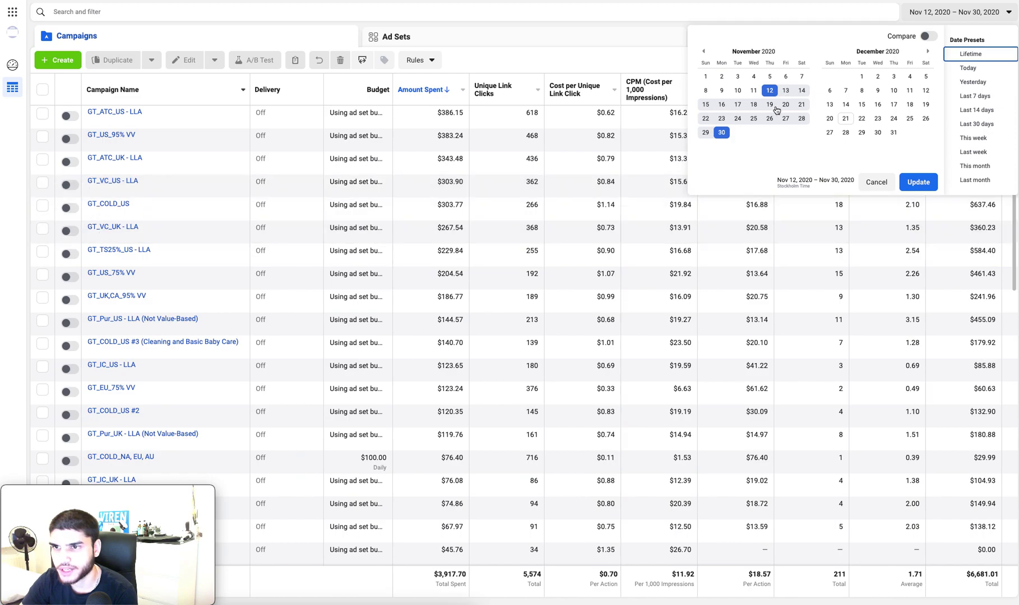
click(769, 92)
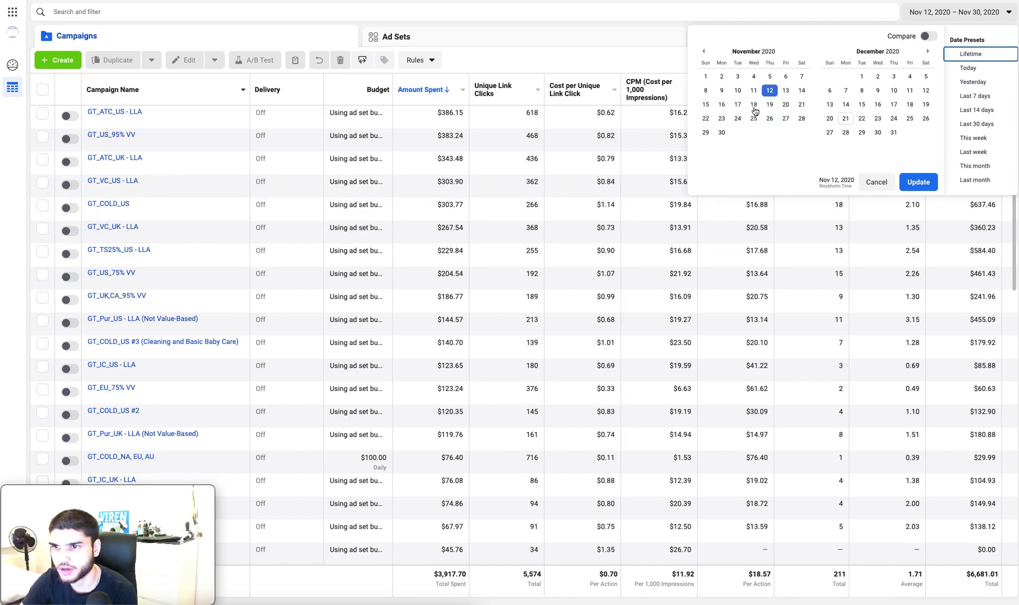
click(754, 105)
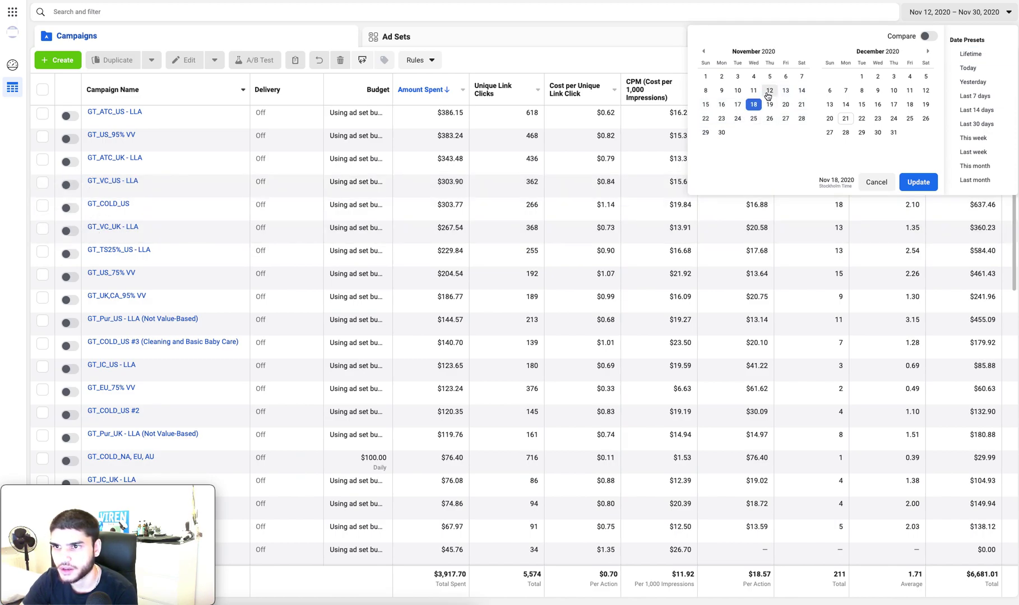
click(769, 91)
click(735, 105)
click(769, 90)
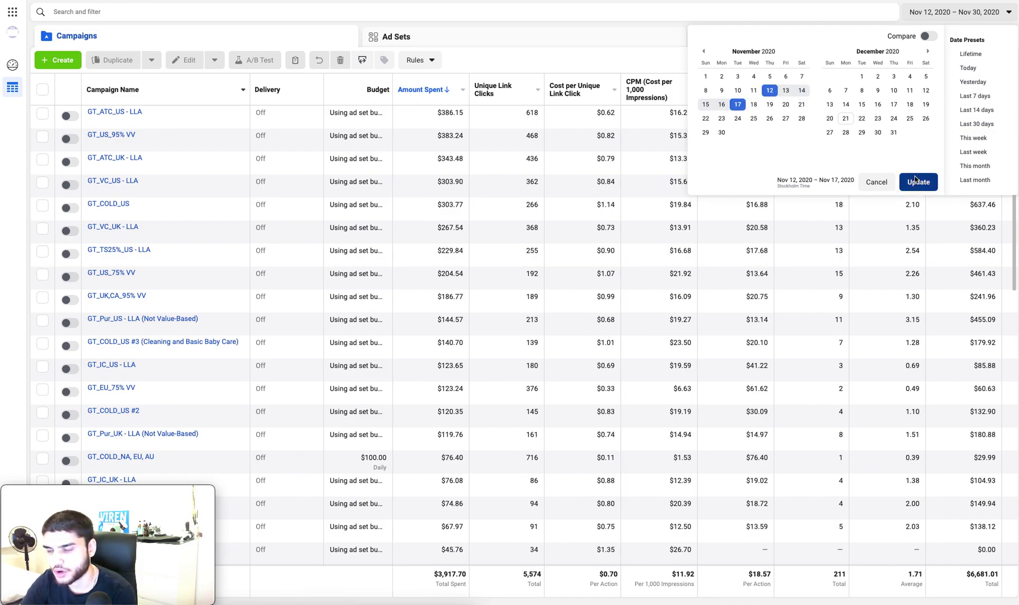
click(915, 180)
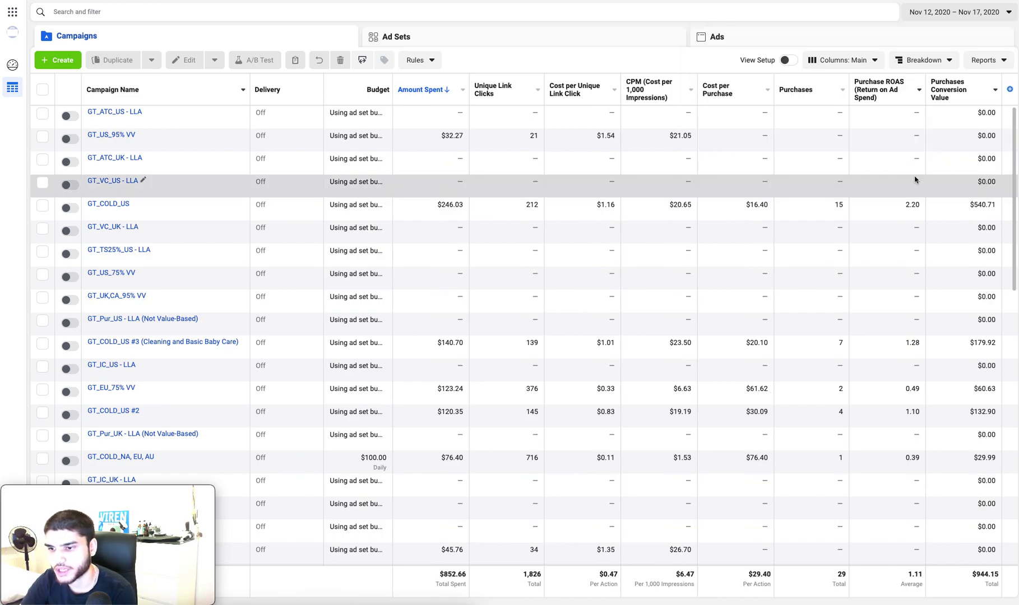
Step: Set the campaign report's date range to Nov 18 – Dec 21, 2020
click(922, 18)
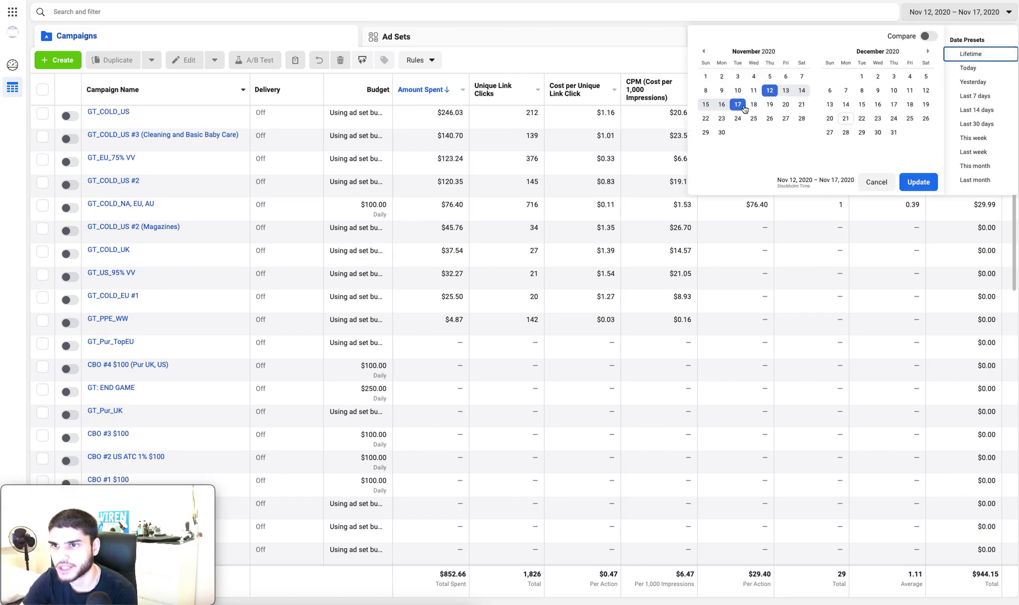
click(763, 106)
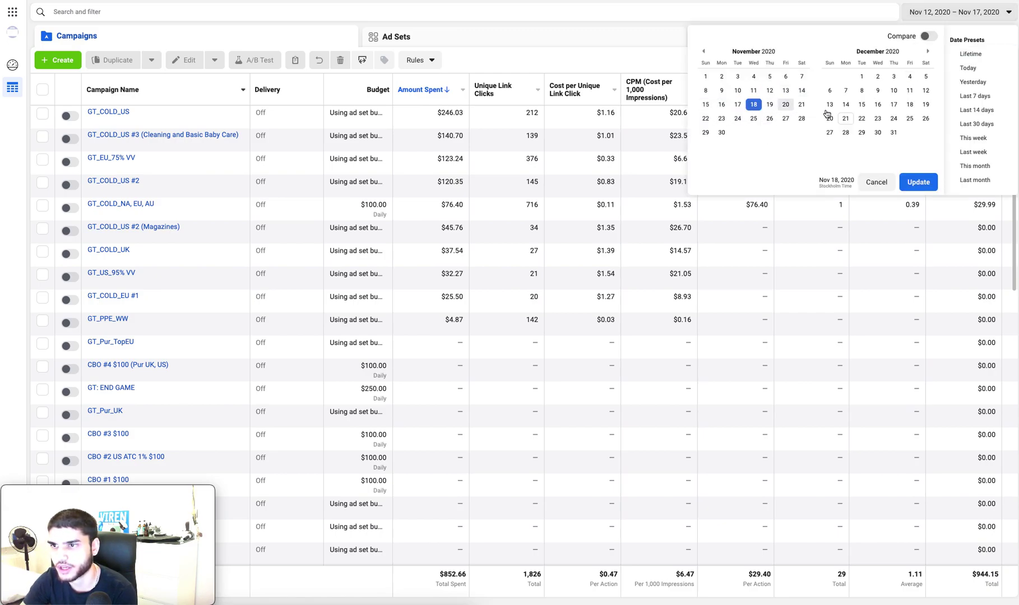
click(844, 119)
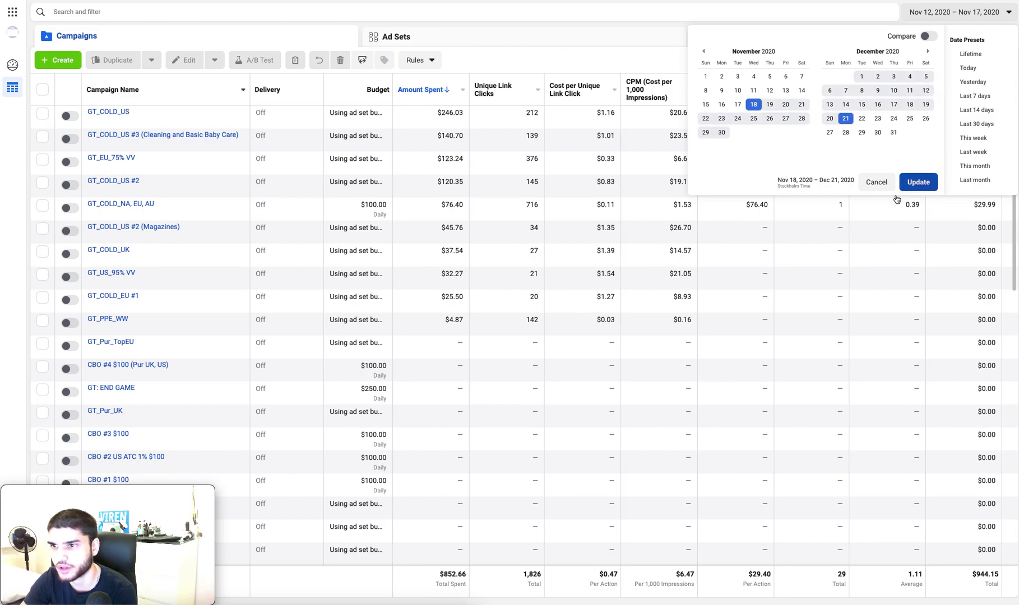
click(493, 285)
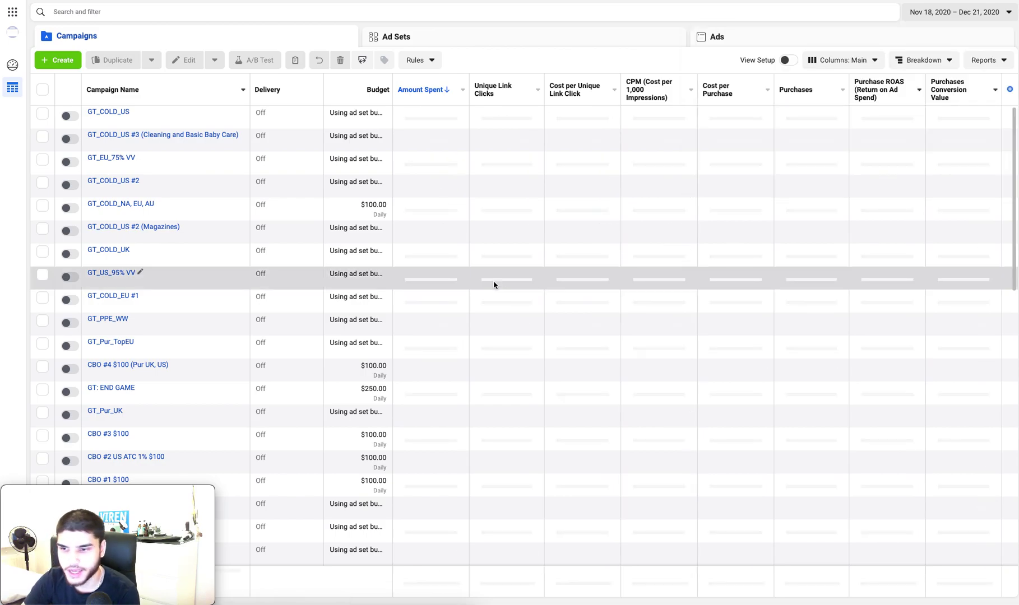